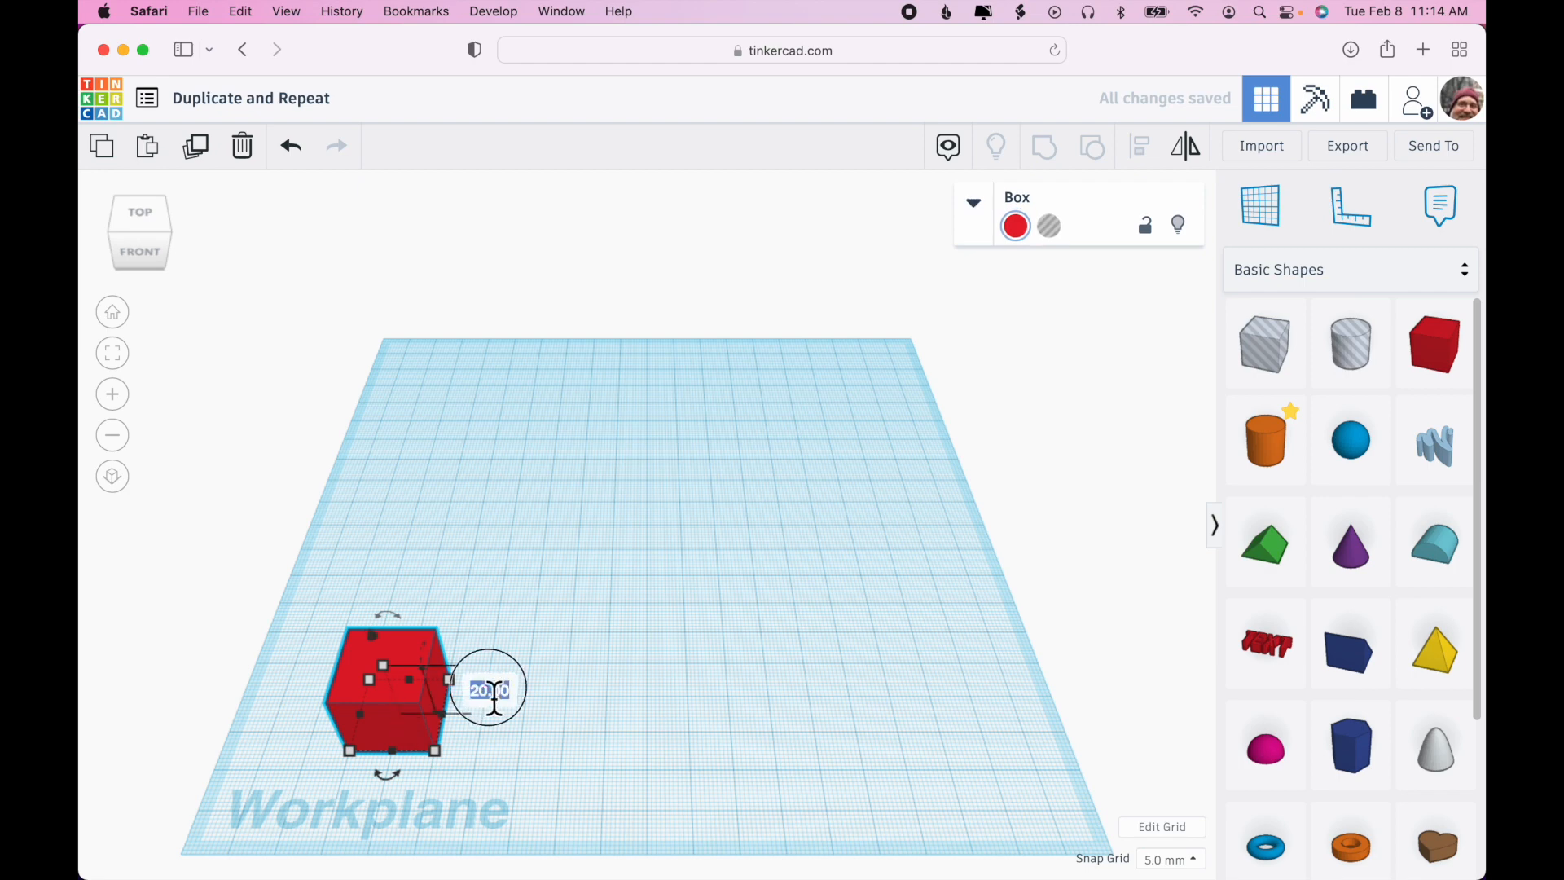
# Step: Set the red box's height to 5 mm and its length to 100 mm
pyautogui.write('5')
pyautogui.press('Return')
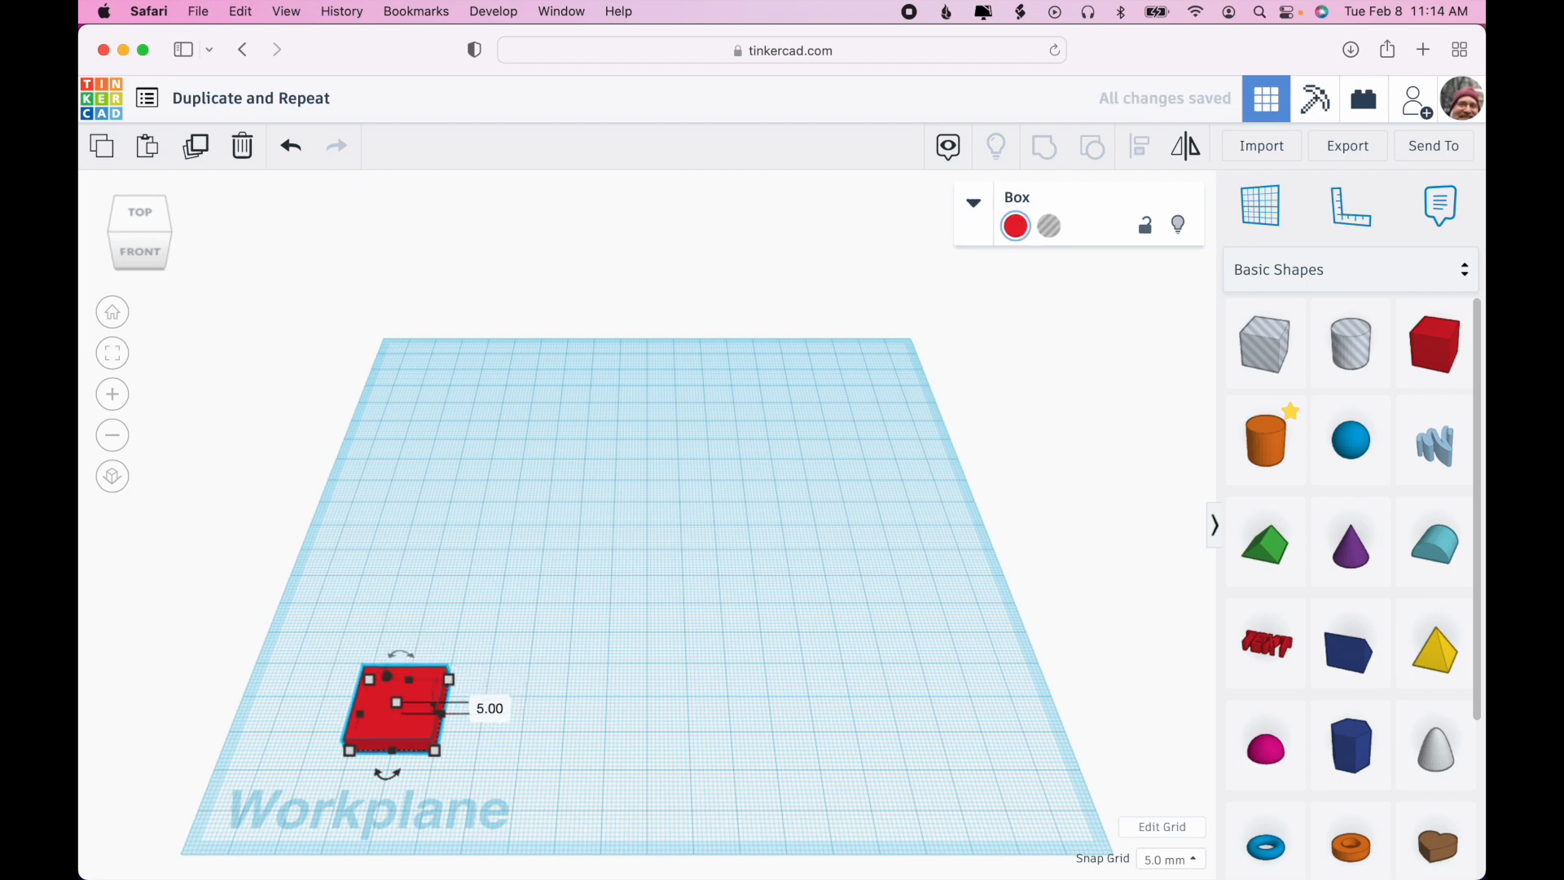
pyautogui.click(369, 843)
pyautogui.write('100')
pyautogui.press('Return')
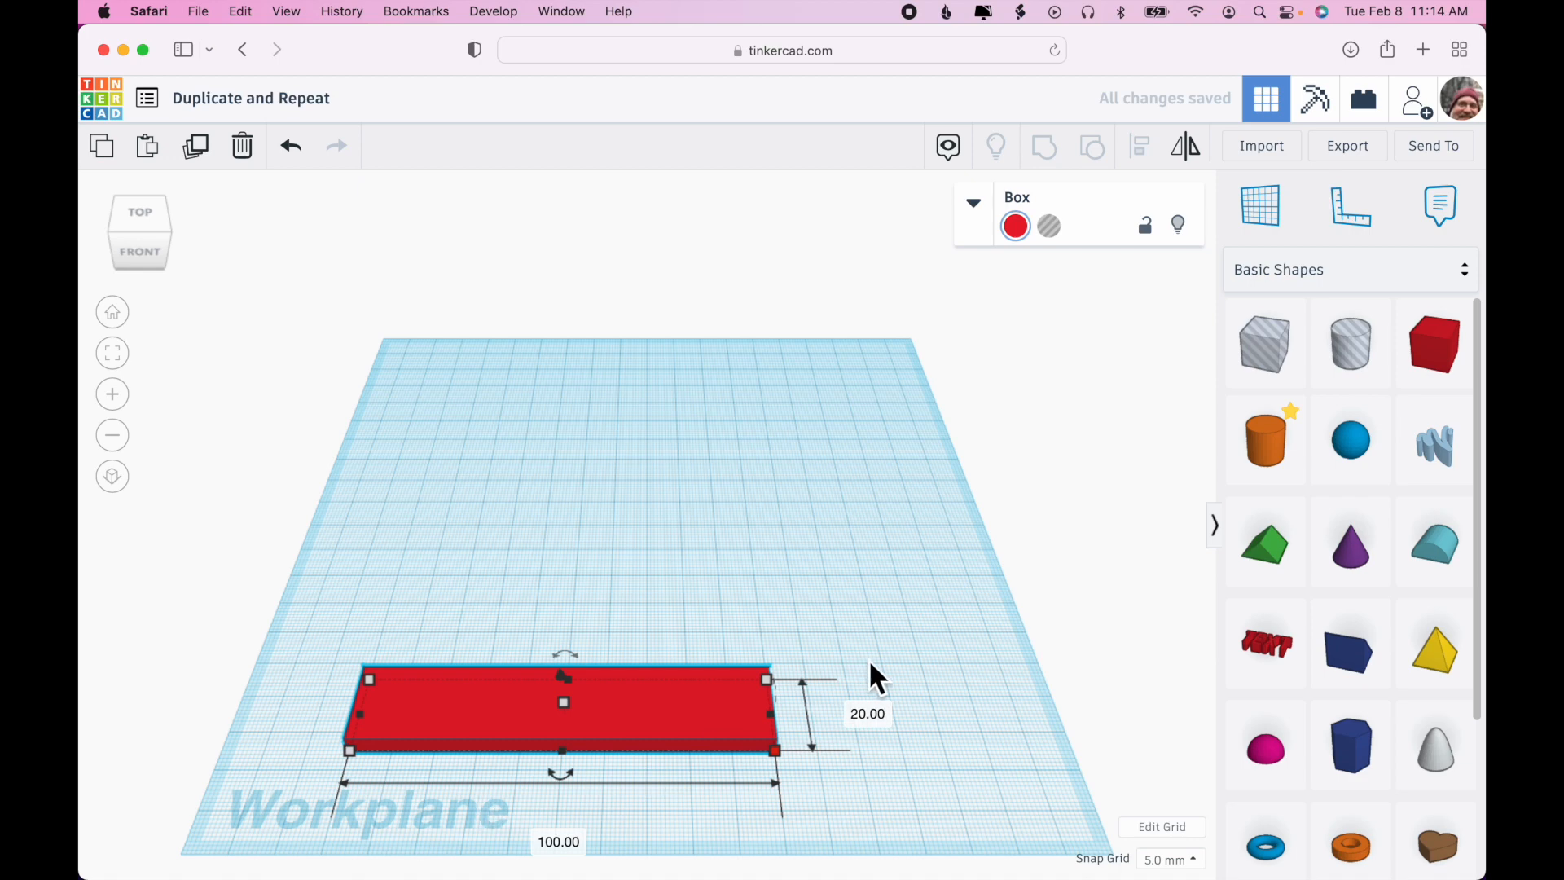
# Step: Place a solid cylinder at the left end of the red box and set its sides to 64
pyautogui.moveTo(1268, 453); pyautogui.dragTo(344, 710)
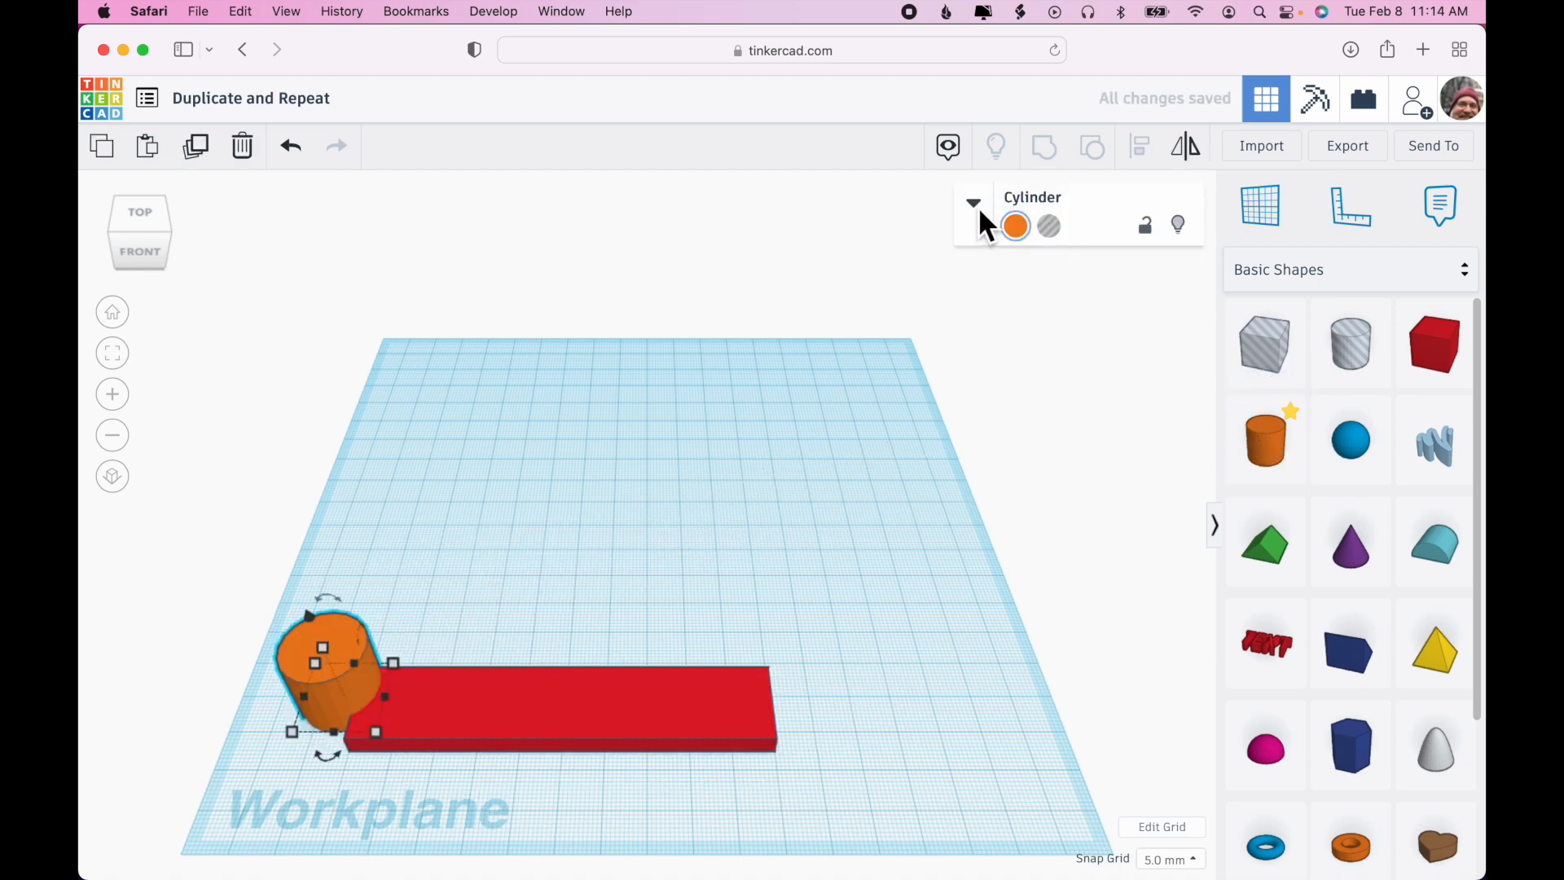
pyautogui.click(975, 202)
pyautogui.press('f')
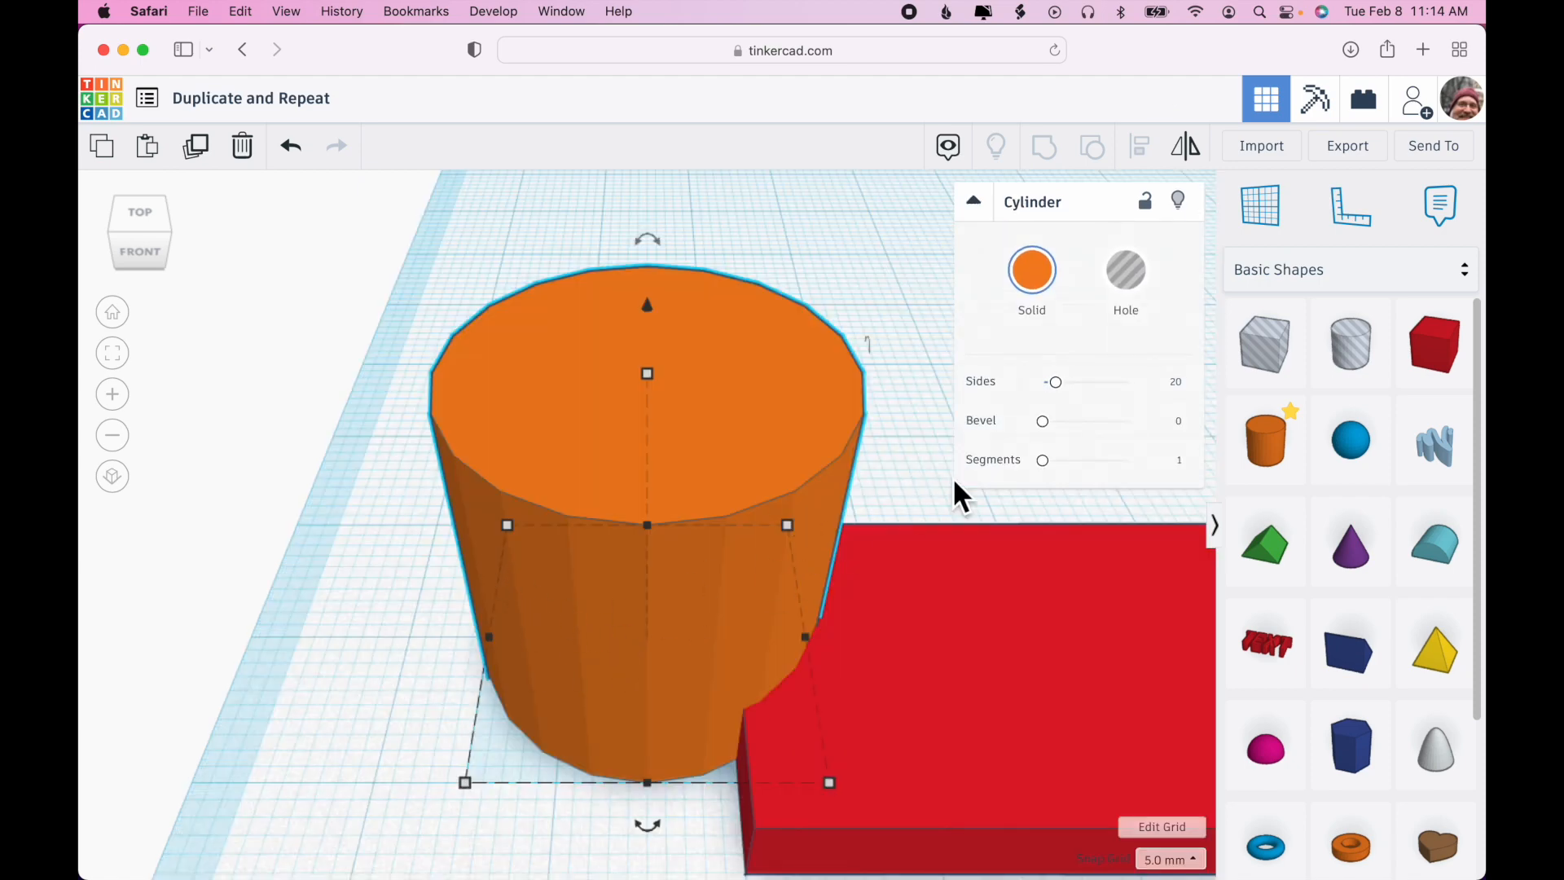
pyautogui.moveTo(1057, 383); pyautogui.dragTo(1160, 381)
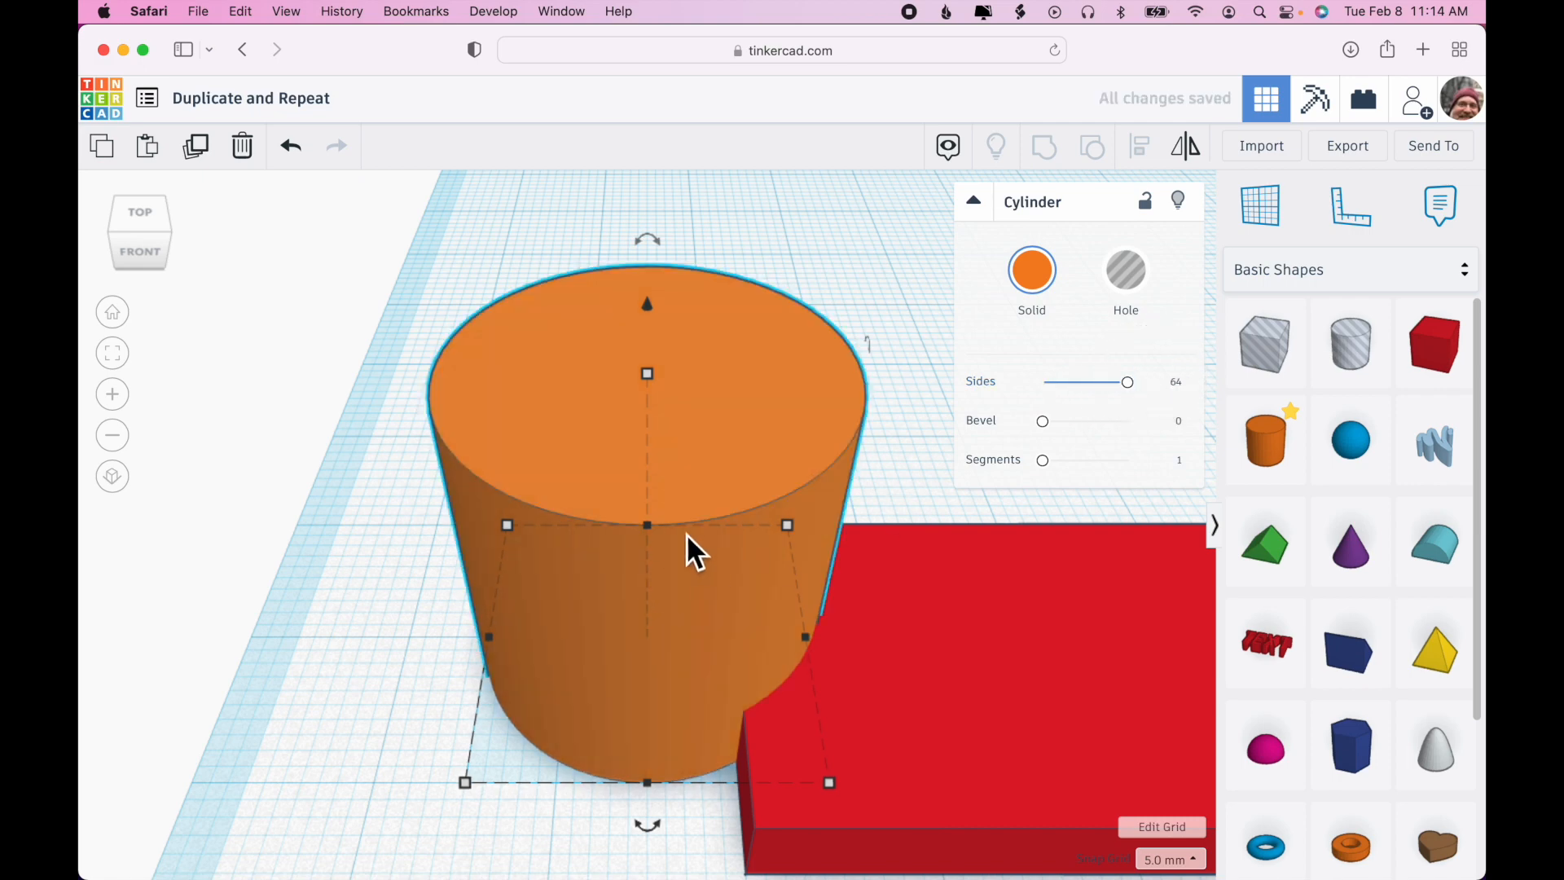
# Step: Set the cylinder's width and depth to 10 mm each
pyautogui.moveTo(783, 521)
pyautogui.click(646, 462)
pyautogui.write('10')
pyautogui.press('Tab')
pyautogui.write('10')
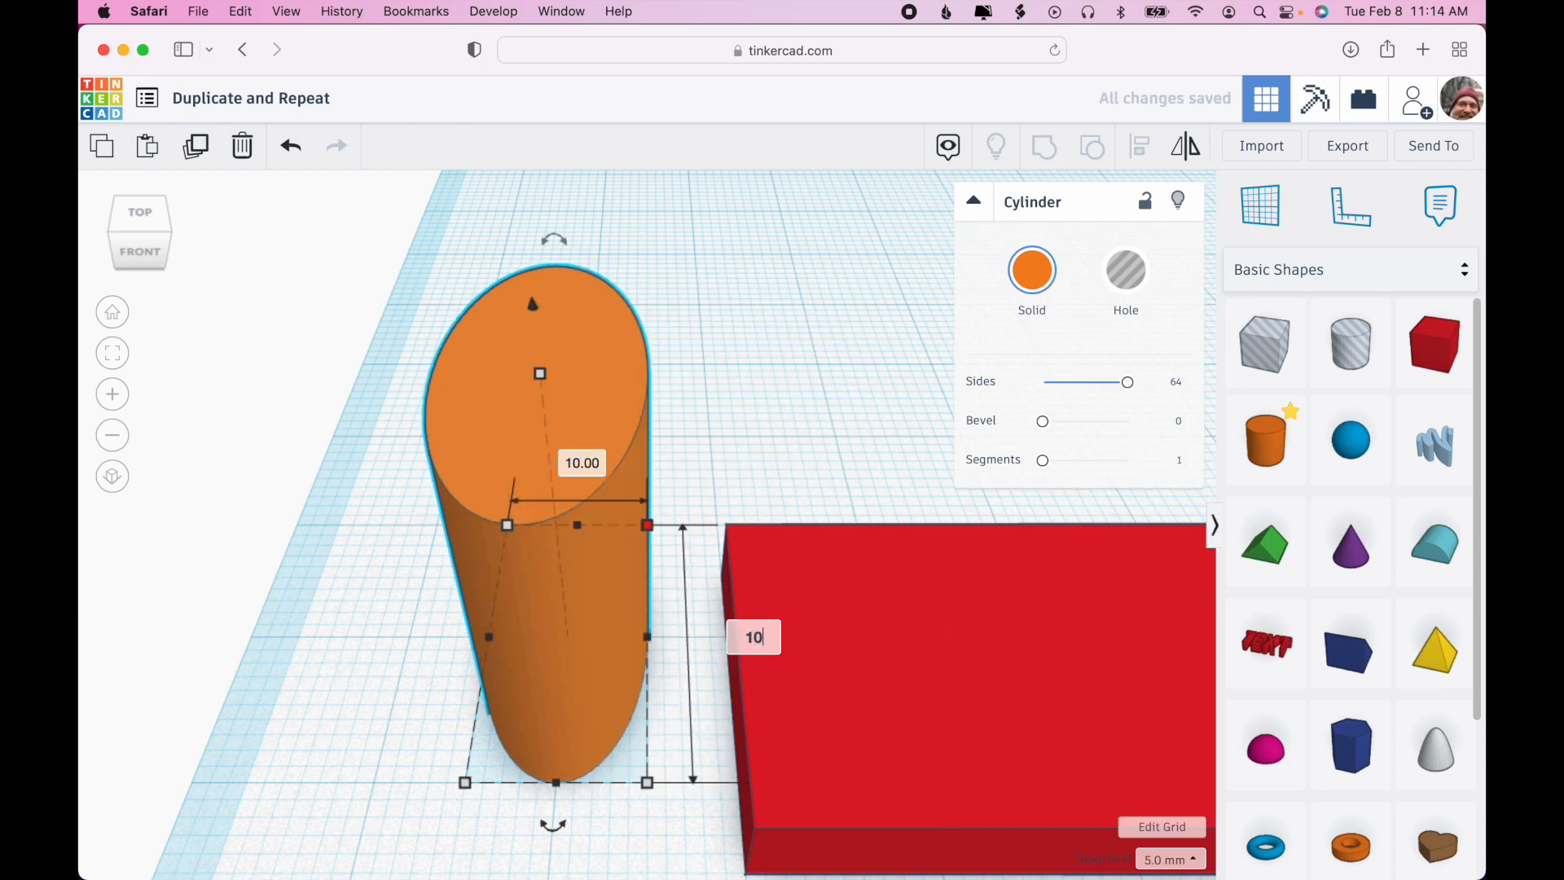
pyautogui.press('Return')
# Step: Align the cylinder with the red box, flush with its left end and centred front to back
pyautogui.scroll(-3, 647, 526)
pyautogui.moveTo(613, 399); pyautogui.dragTo(602, 488, button='right')
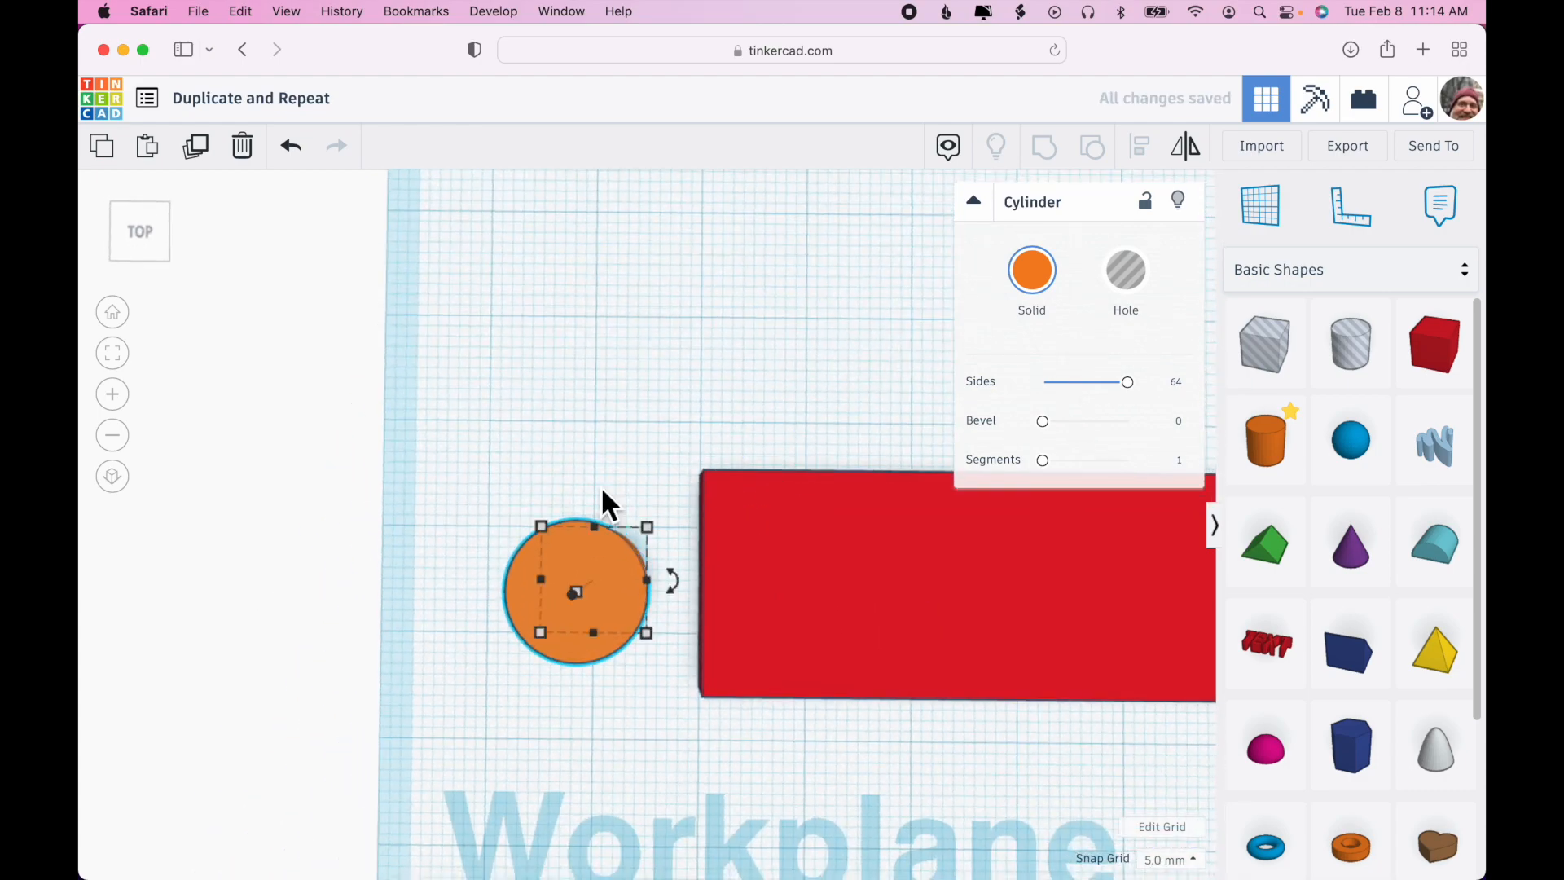
pyautogui.keyDown('shift'); pyautogui.click(733, 505); pyautogui.keyUp('shift')
pyautogui.click(1141, 148)
pyautogui.moveTo(723, 730); pyautogui.dragTo(535, 771, button='right')
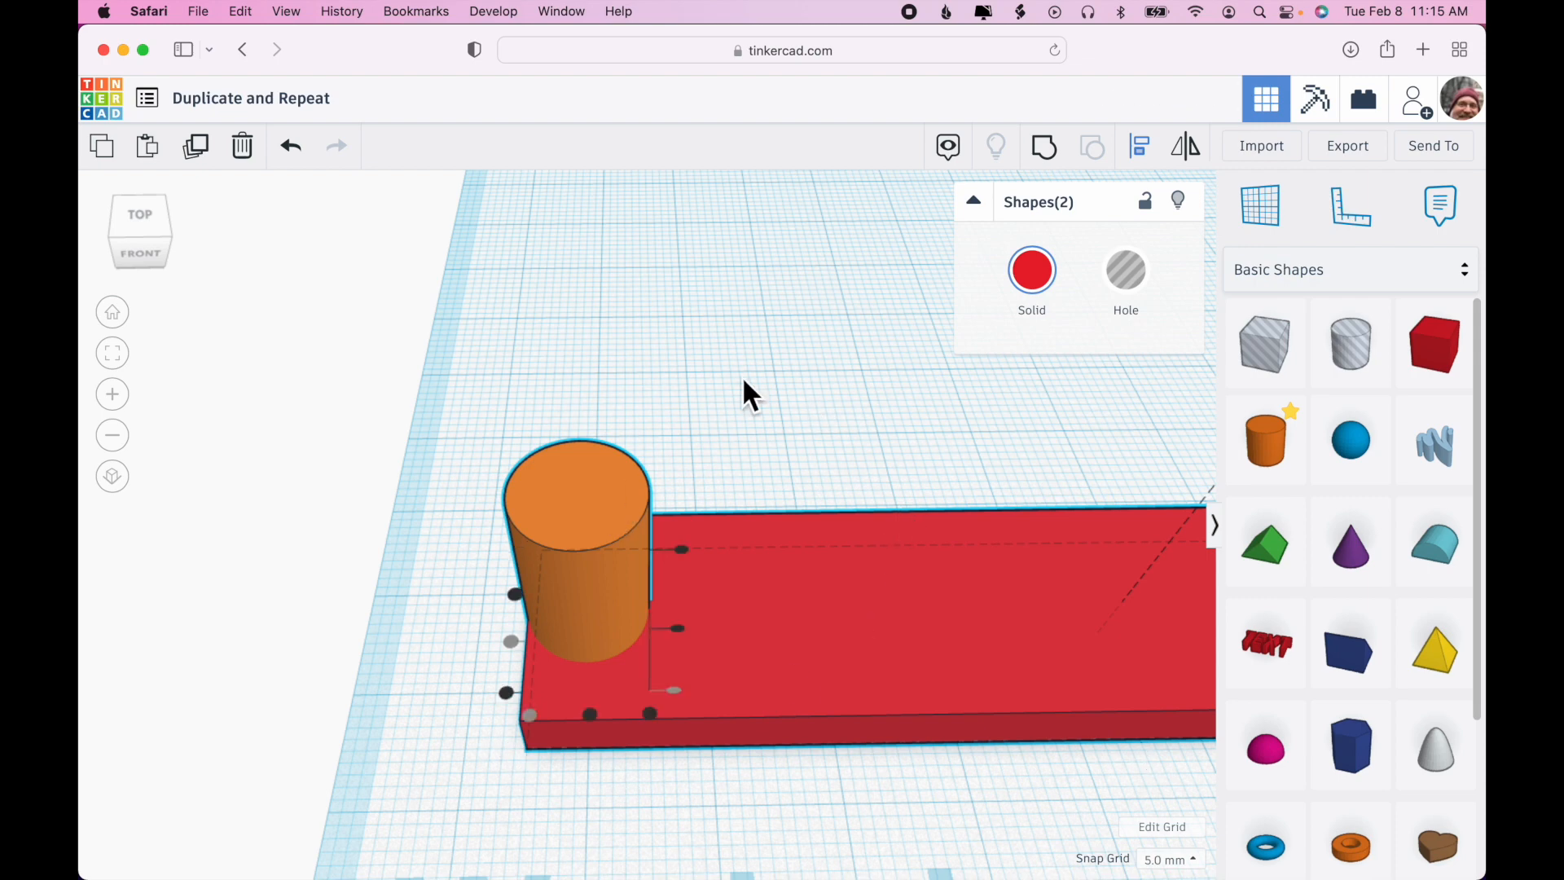
# Step: Turn the cylinder into a hole and move it 5 mm right along the box, keeping the 5.0 mm snap grid
pyautogui.click(759, 355)
pyautogui.click(598, 476)
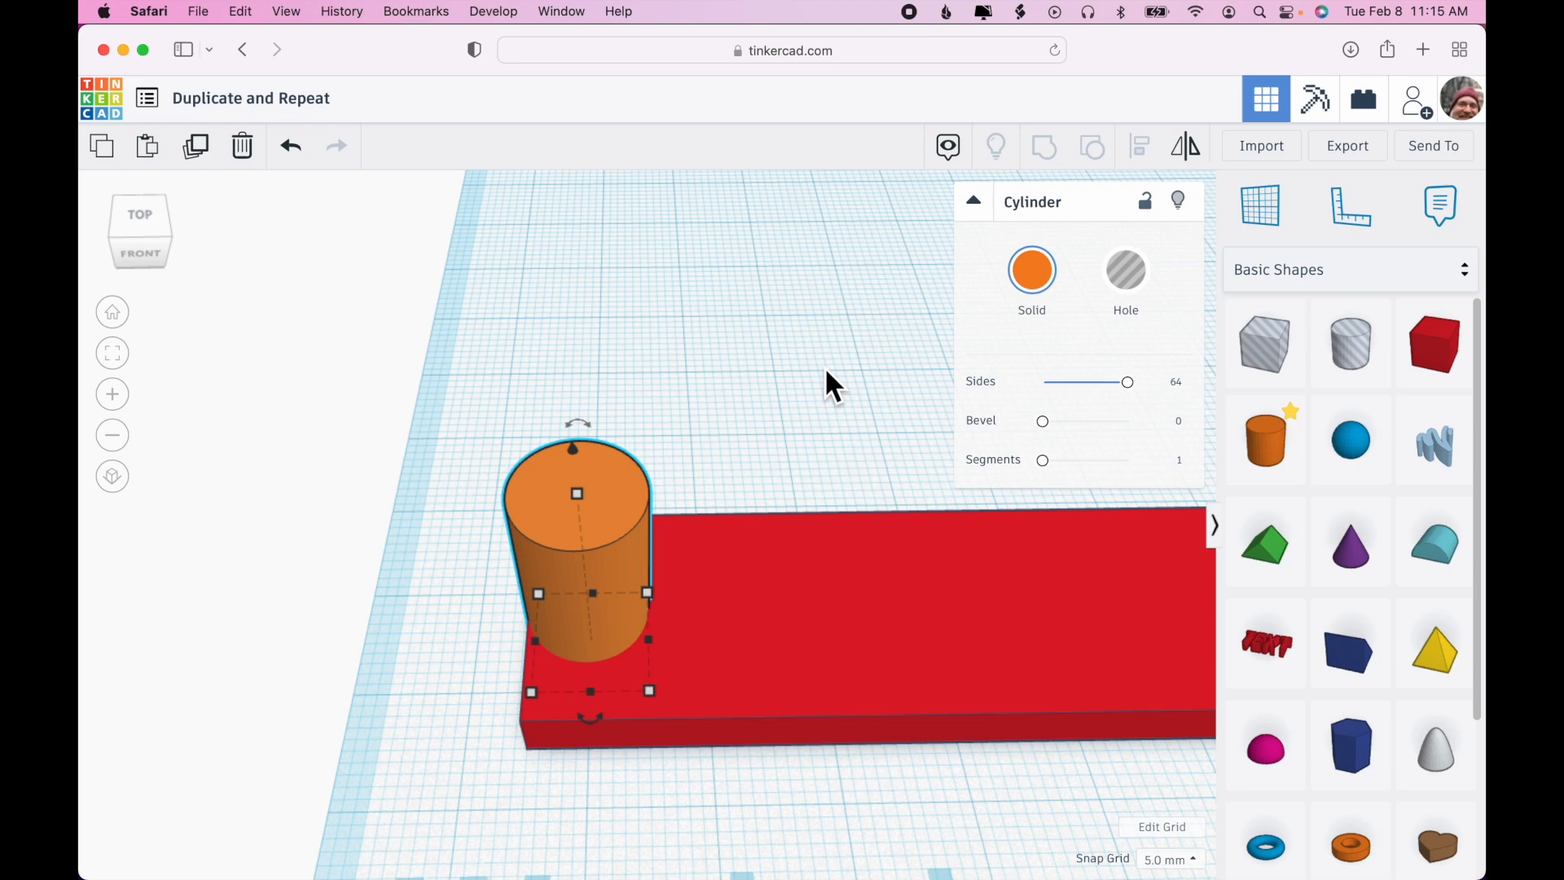
pyautogui.click(1126, 273)
pyautogui.click(1171, 860)
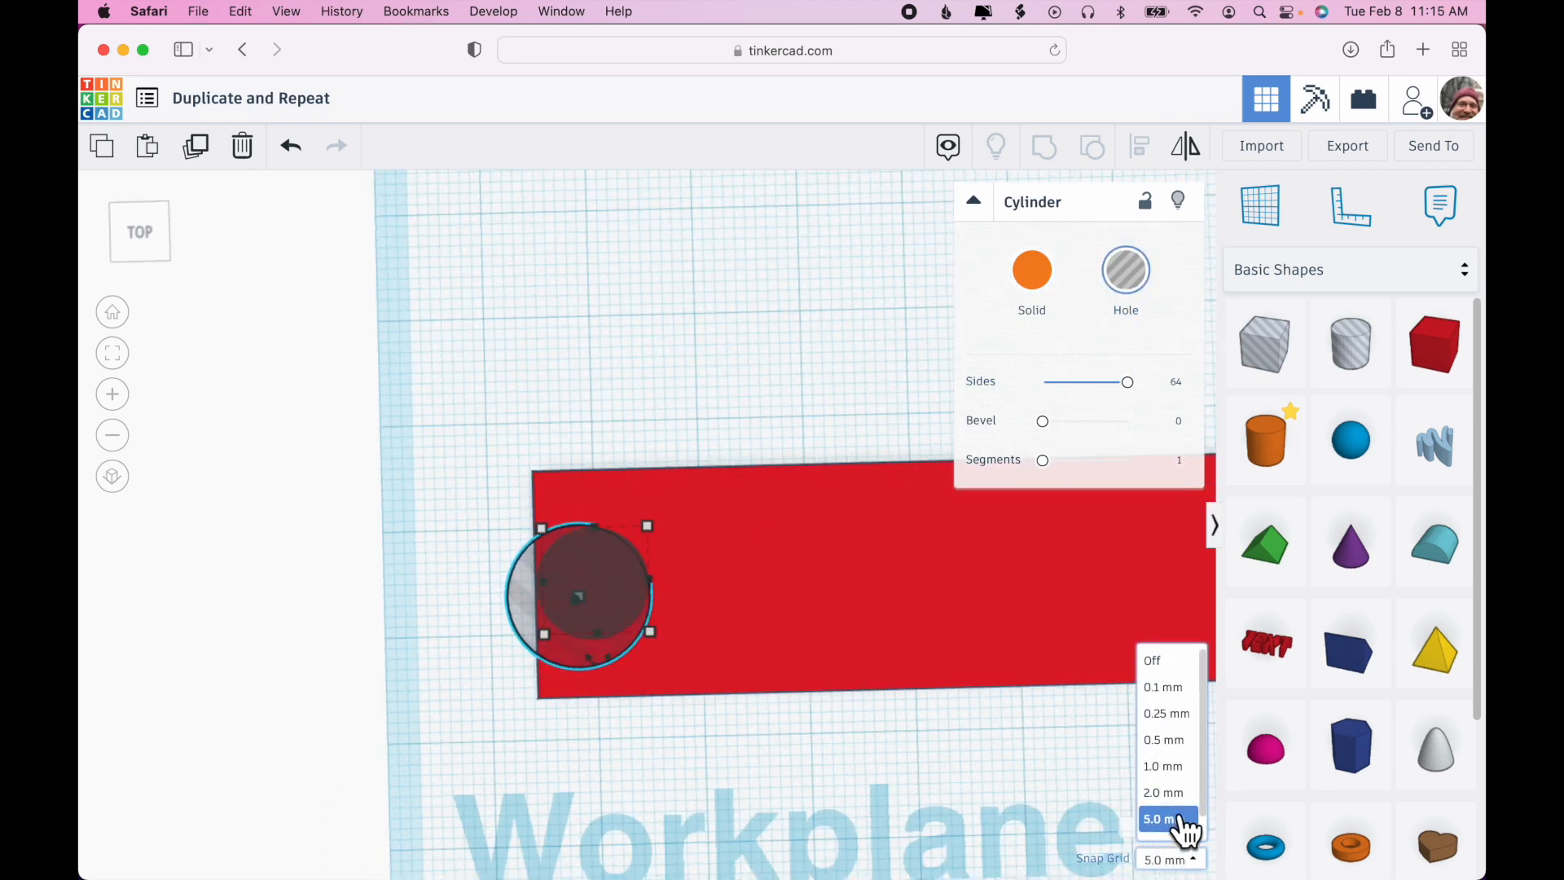
pyautogui.click(1181, 818)
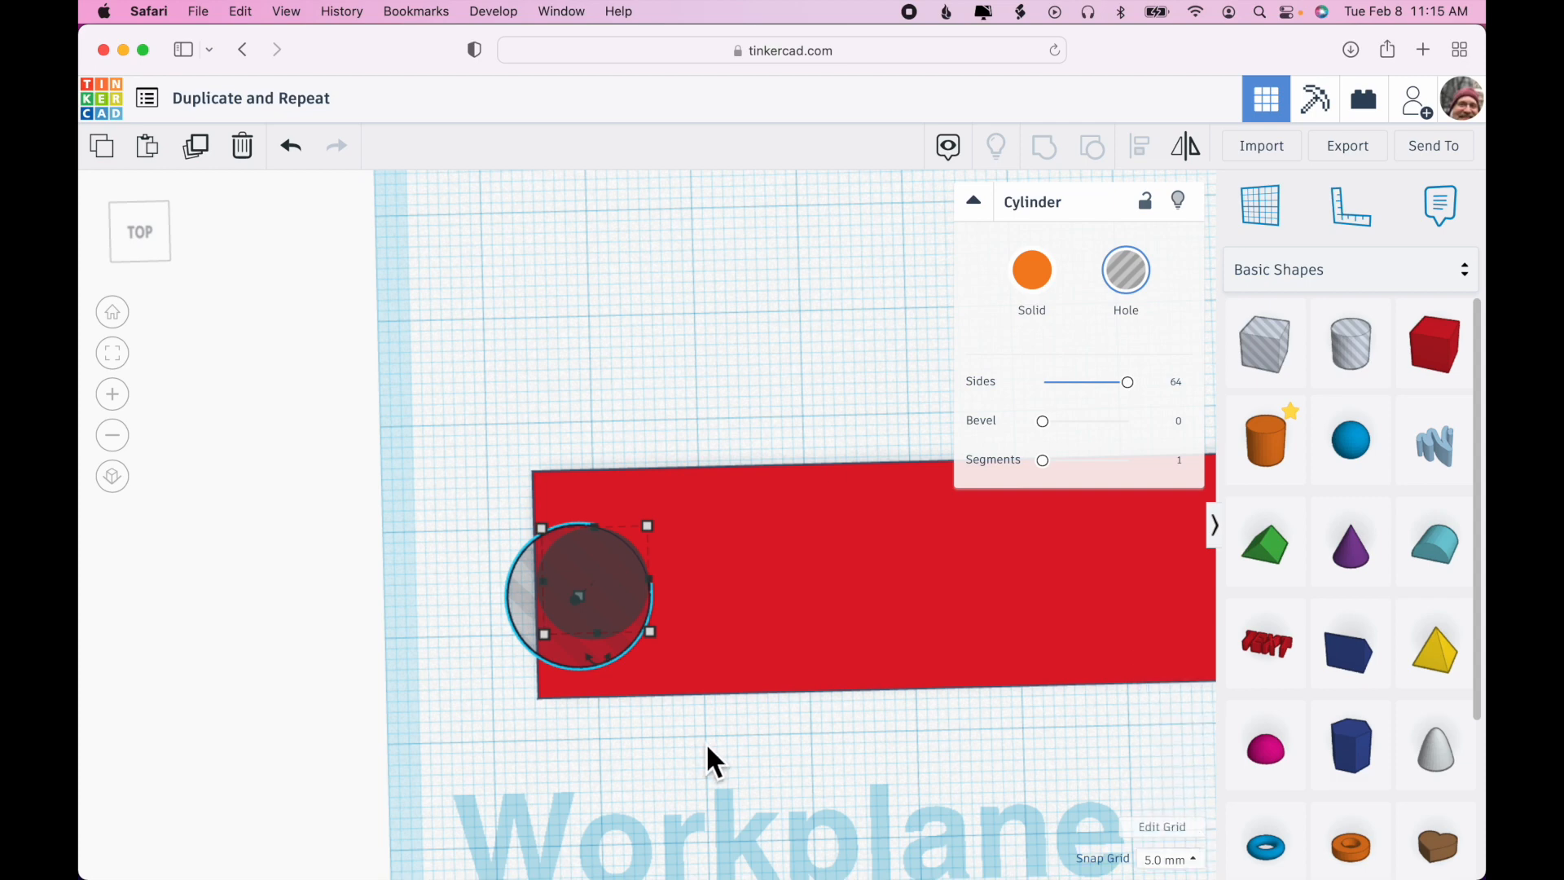
pyautogui.press('Right')
pyautogui.press('Right')
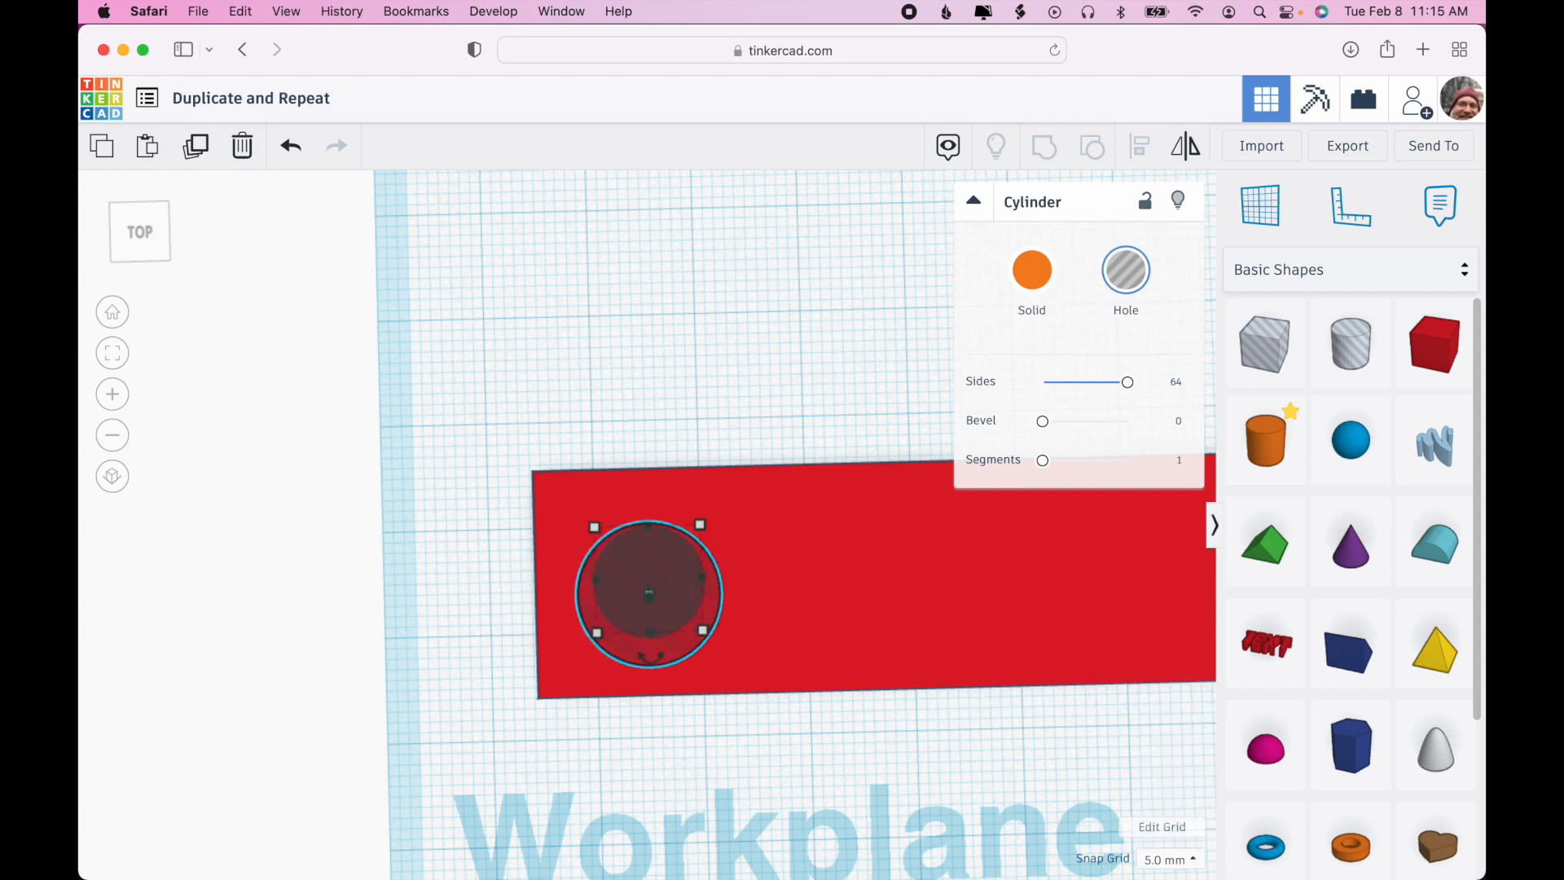
# Step: Duplicate the hole cylinder in place and move the copy 15 mm right along the box
pyautogui.scroll(-5, 647, 525)
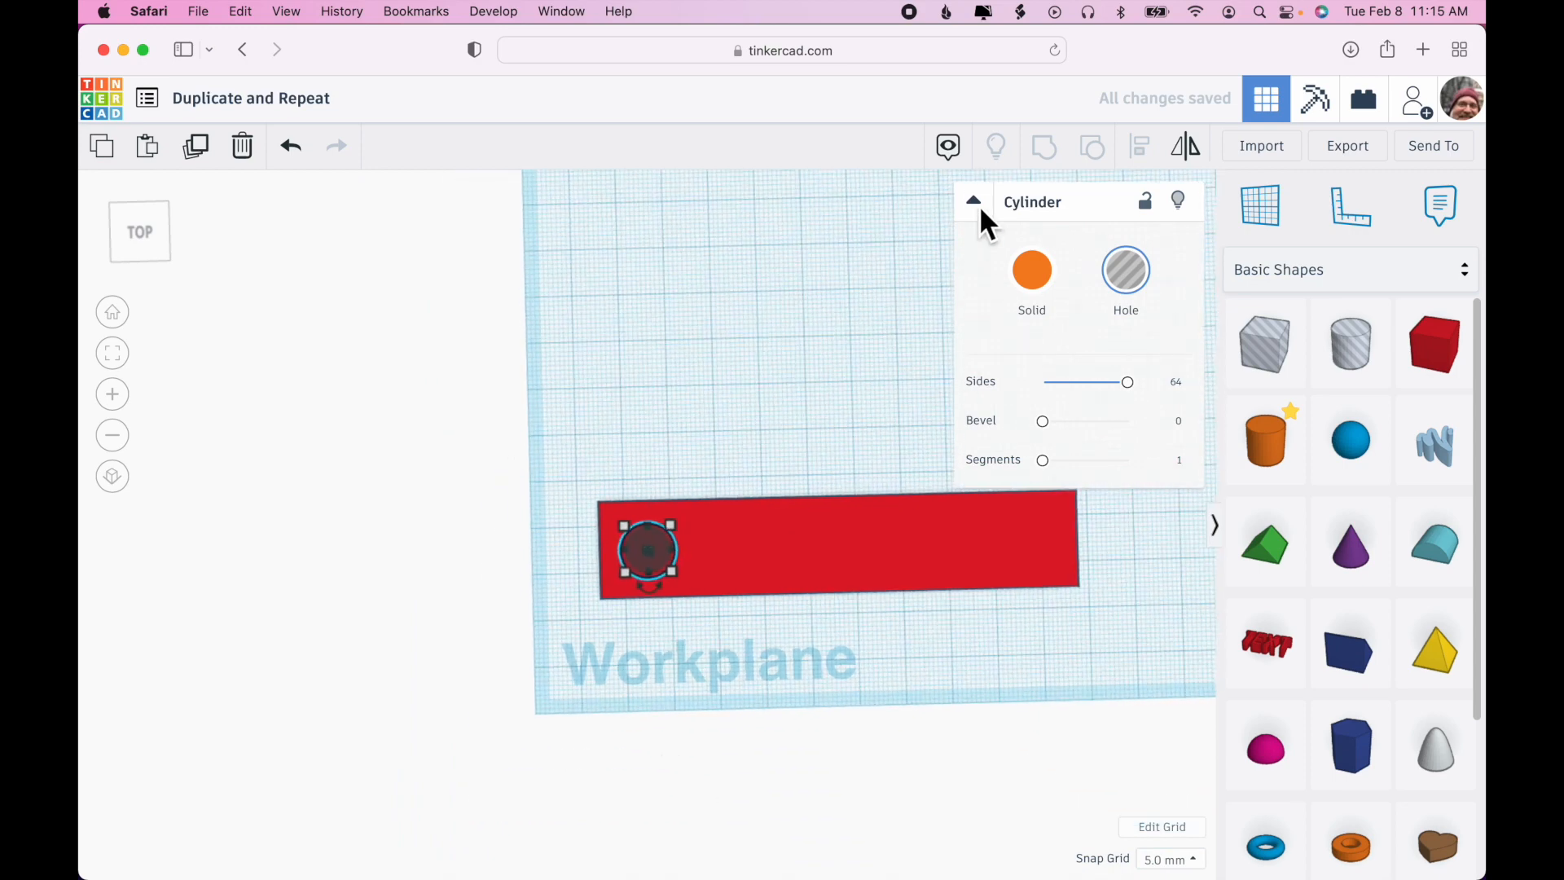
pyautogui.click(978, 204)
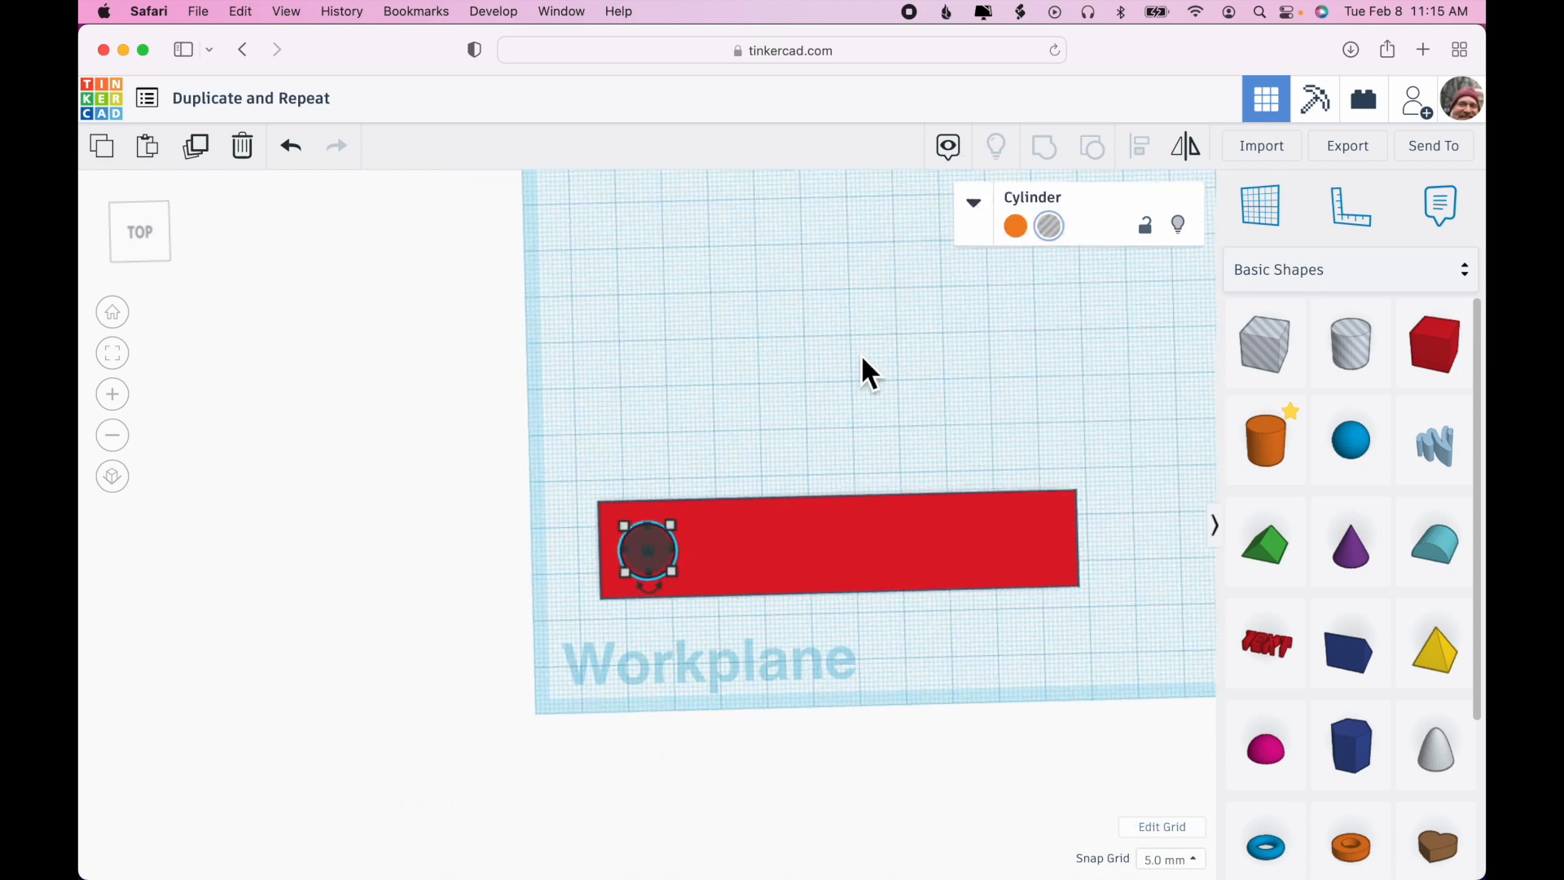
pyautogui.click(198, 150)
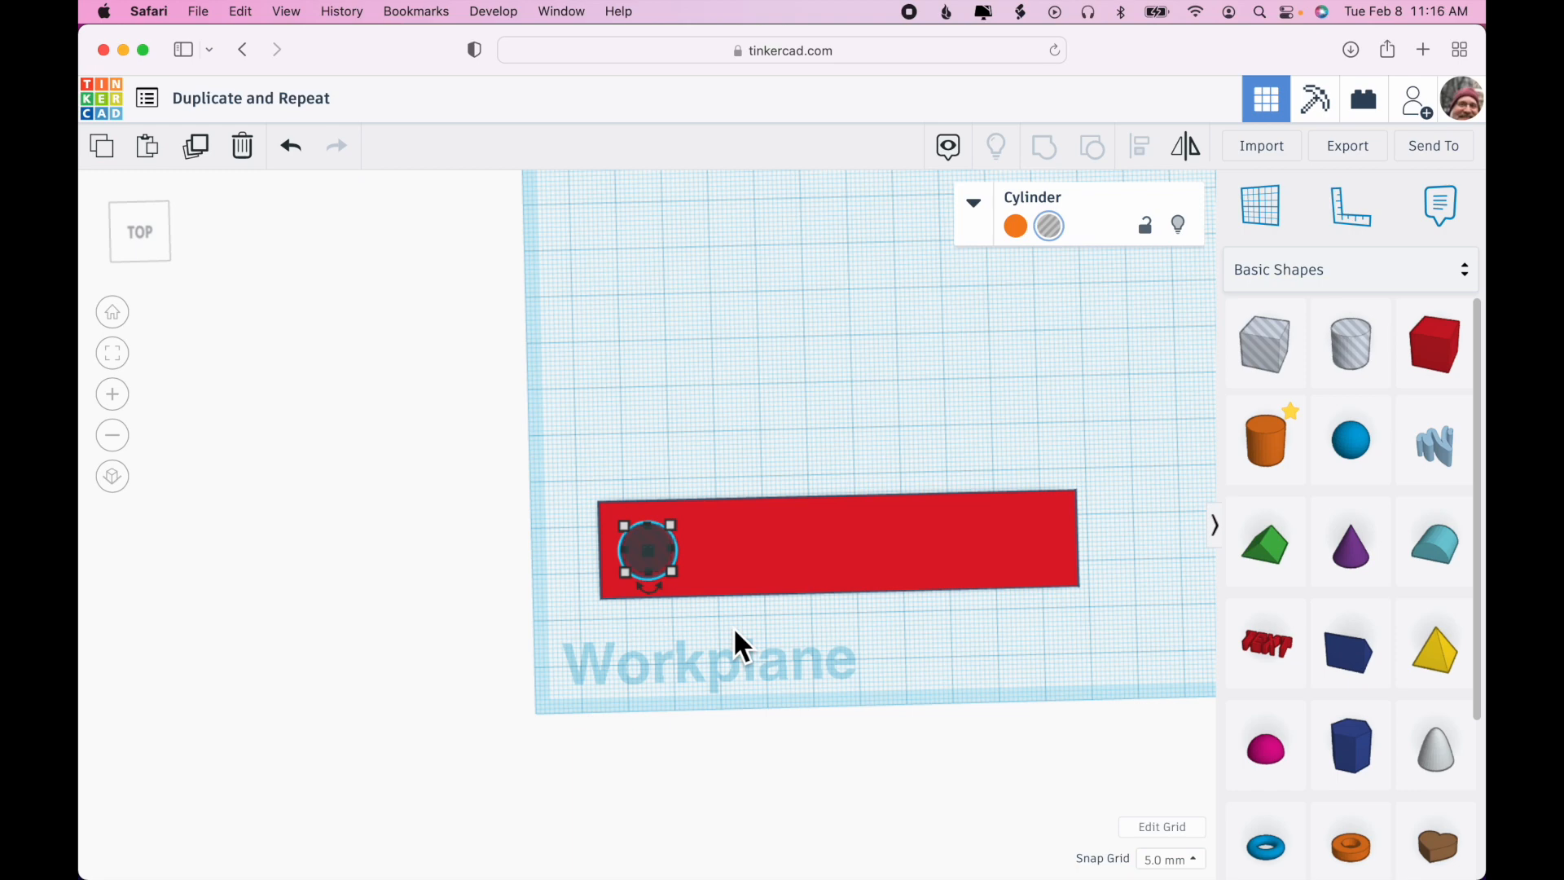
pyautogui.press('Right')
pyautogui.press('Right')
pyautogui.press('Right')
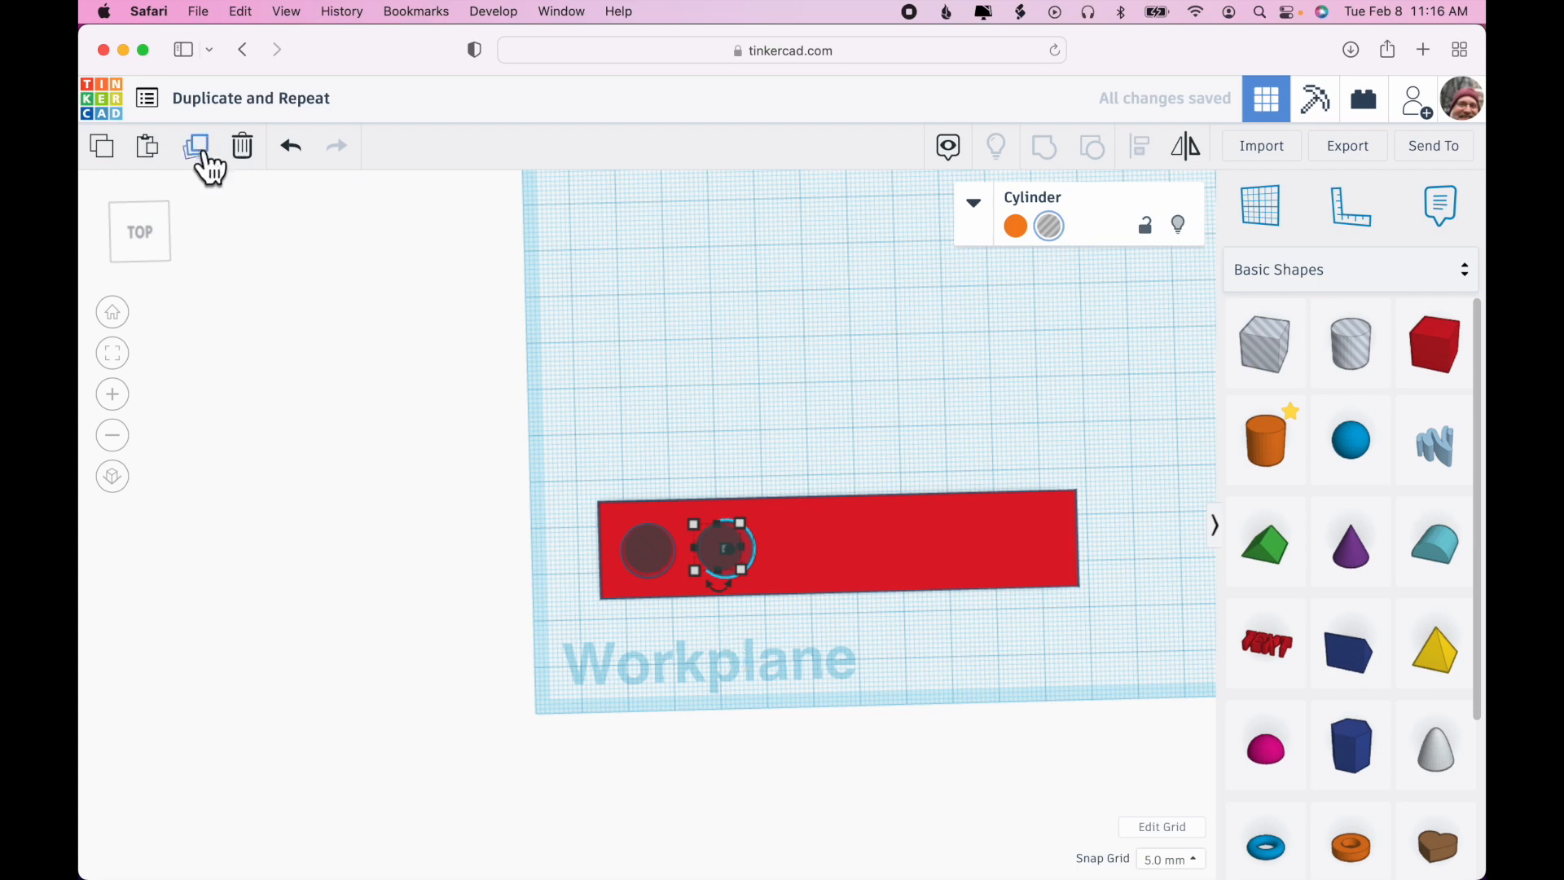
# Step: Repeat the offset duplication five more times to make a row of seven evenly spaced hole cylinders
pyautogui.click(196, 149)
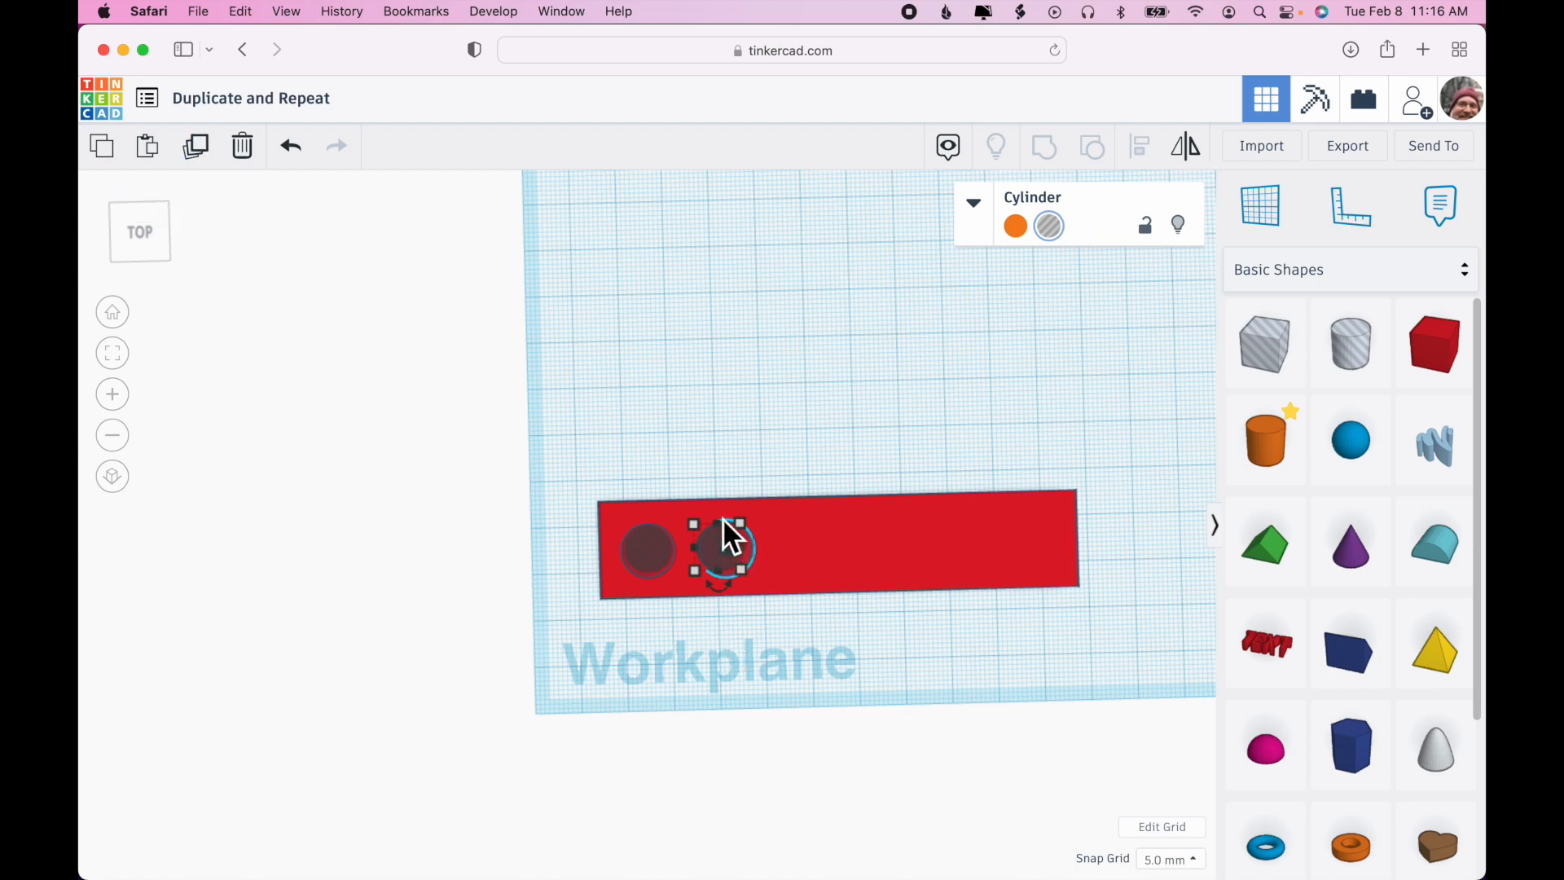
pyautogui.click(202, 148)
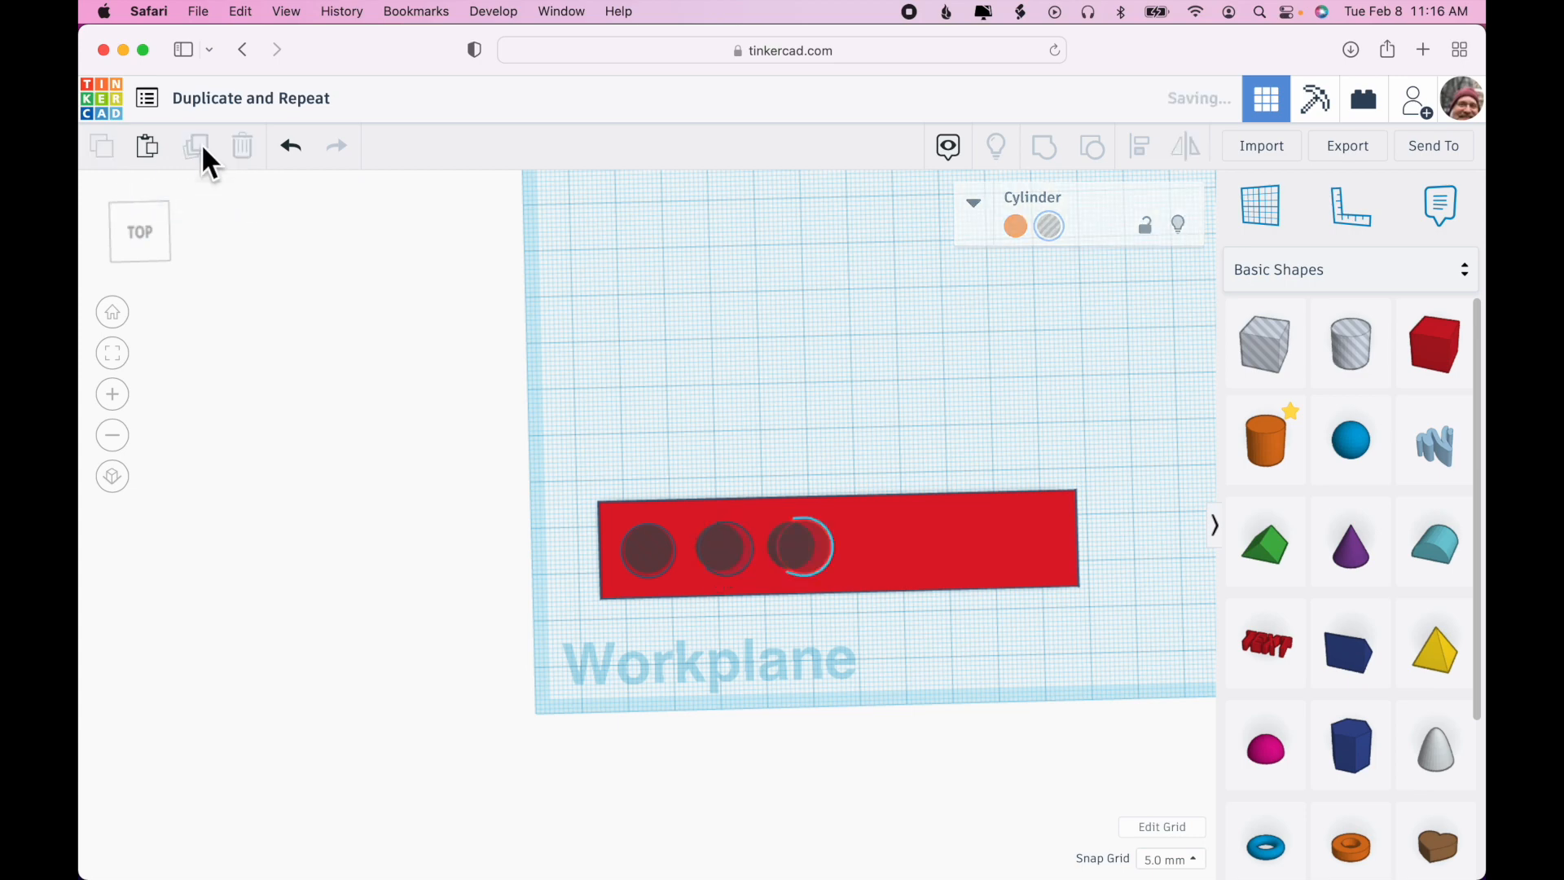
pyautogui.click(202, 148)
pyautogui.click(202, 148)
pyautogui.click(202, 149)
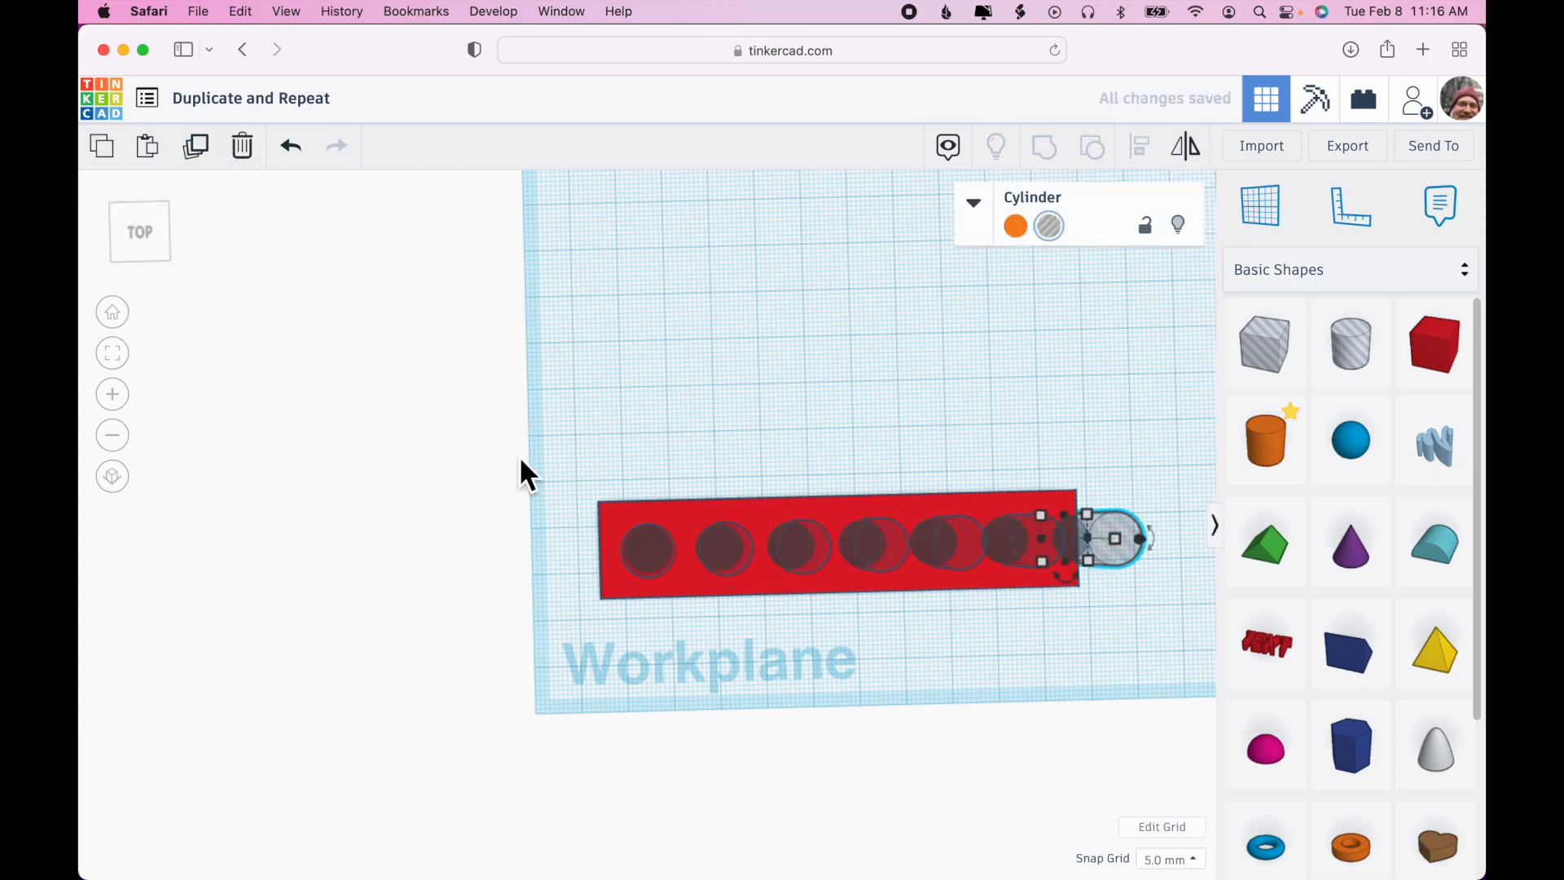
# Step: Set the red box's length to 105 mm
pyautogui.moveTo(904, 614); pyautogui.dragTo(909, 544, button='right')
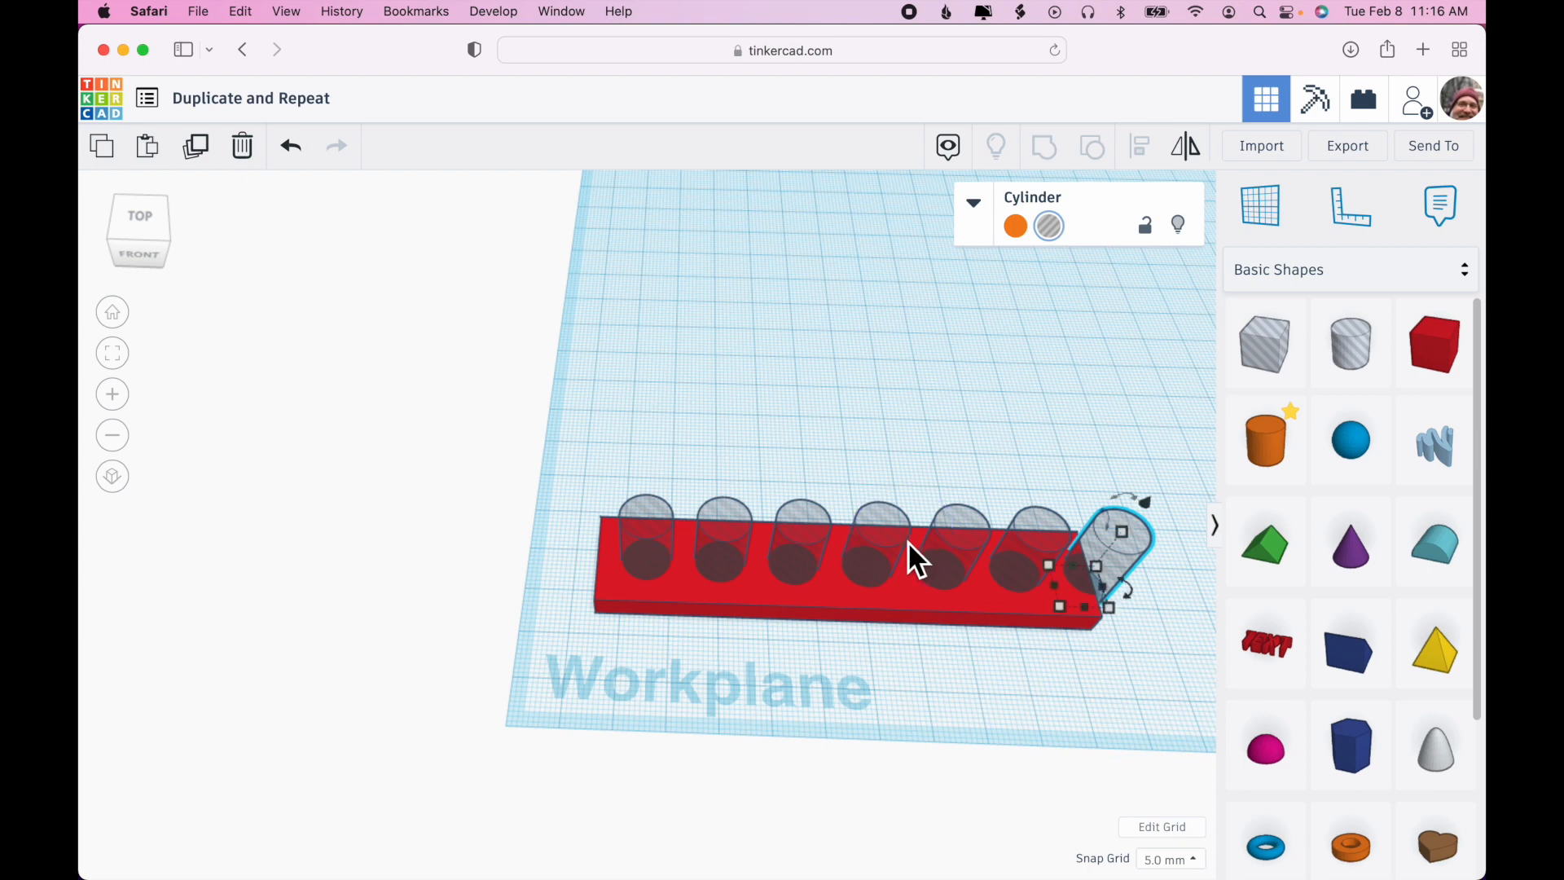
pyautogui.click(919, 597)
pyautogui.click(869, 704)
pyautogui.write('105')
pyautogui.press('Return')
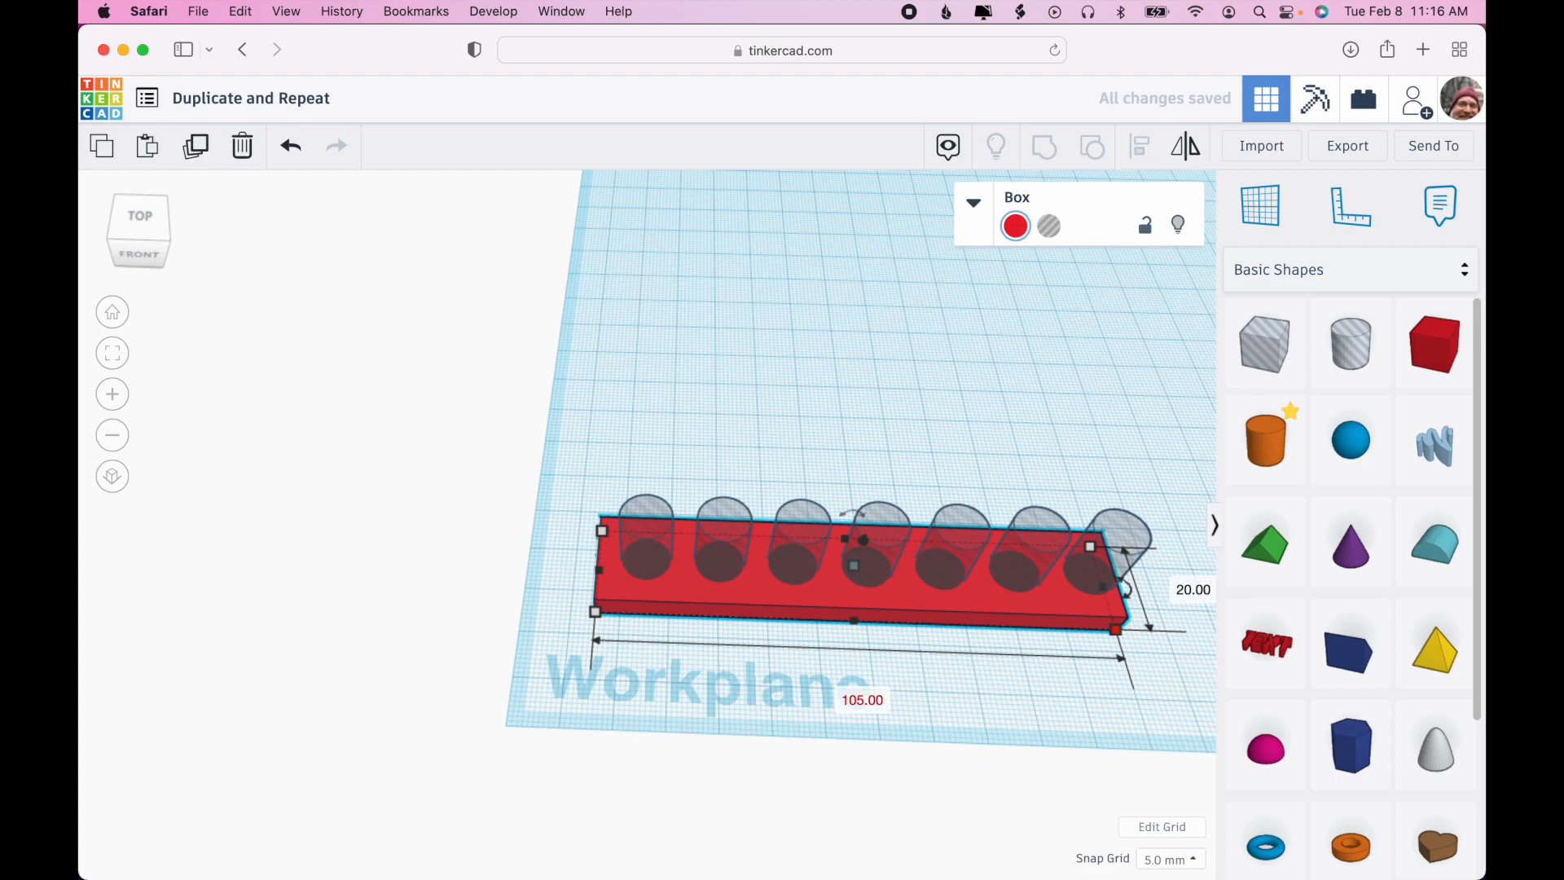
# Step: Group the red box with all seven hole cylinders to cut the row of round holes through it
pyautogui.click(145, 218)
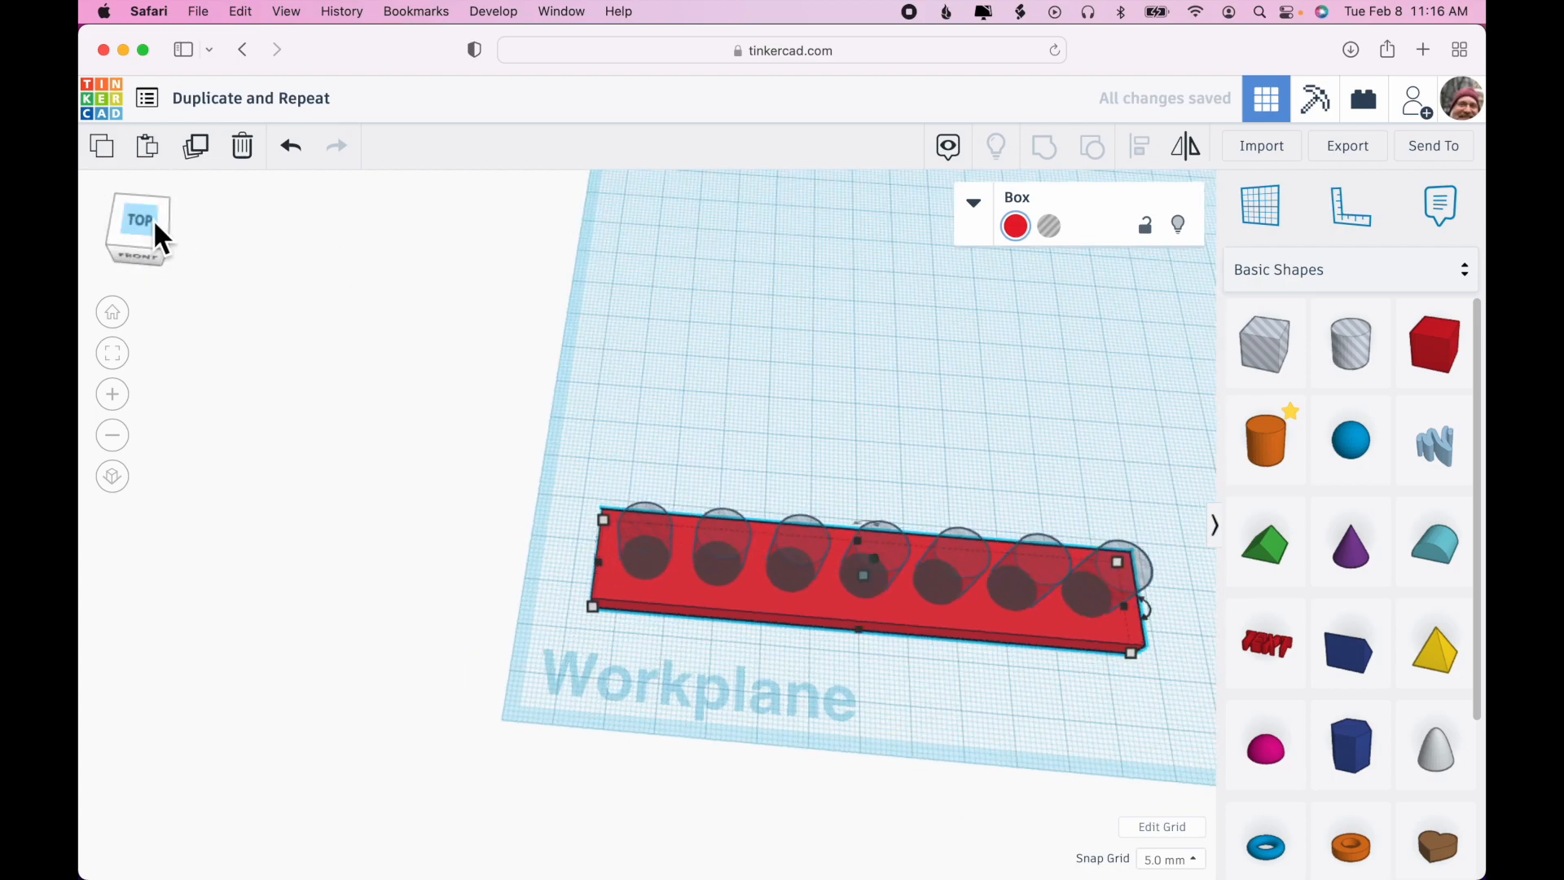
pyautogui.click(114, 480)
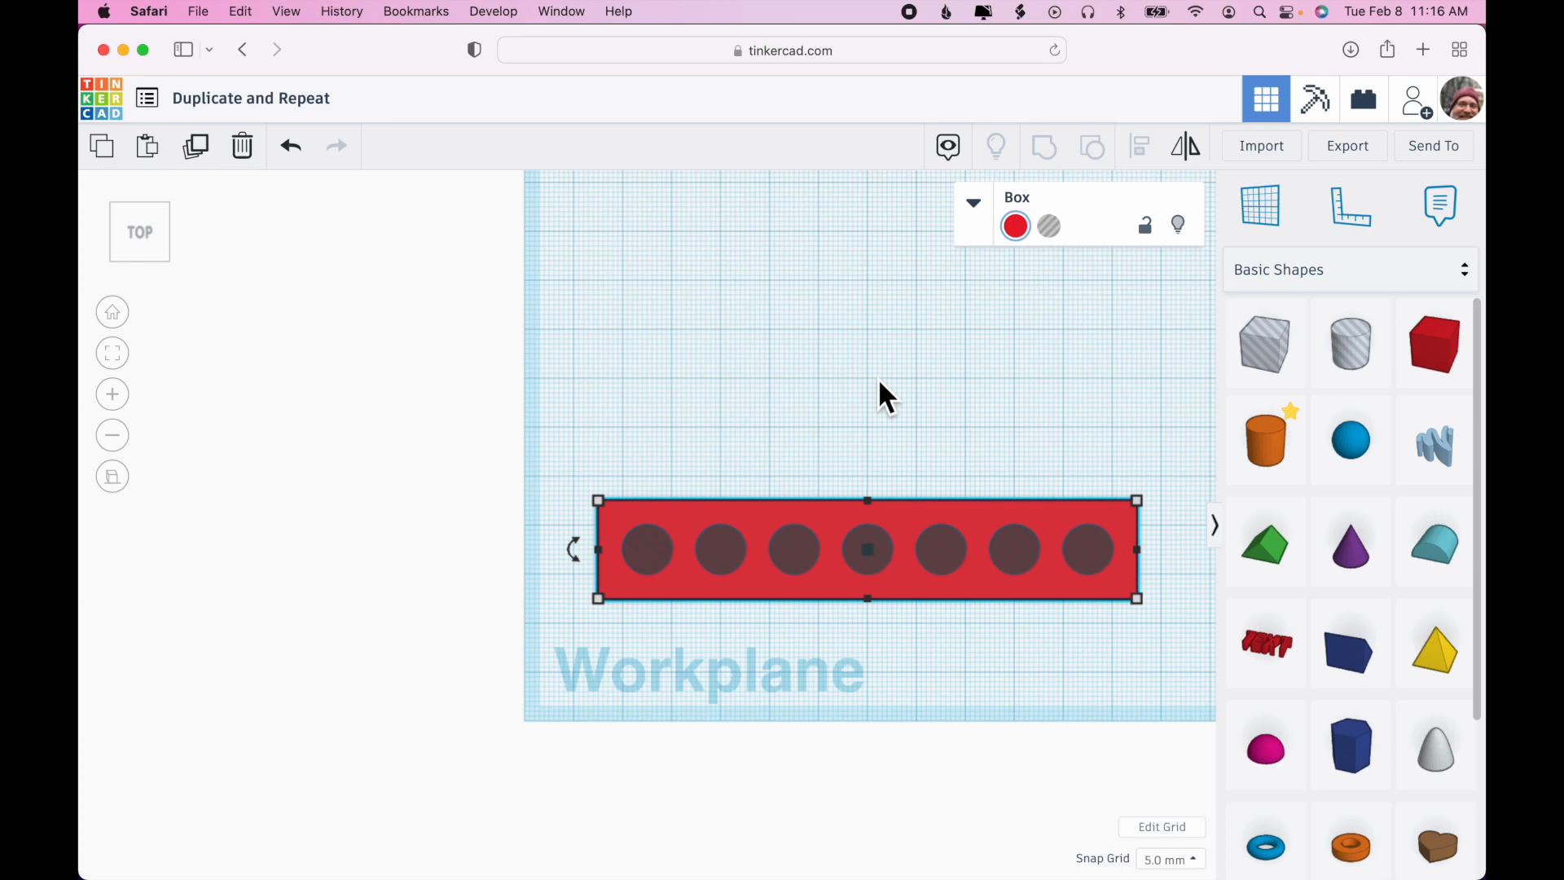
pyautogui.moveTo(570, 484); pyautogui.dragTo(1157, 619)
pyautogui.click(1051, 163)
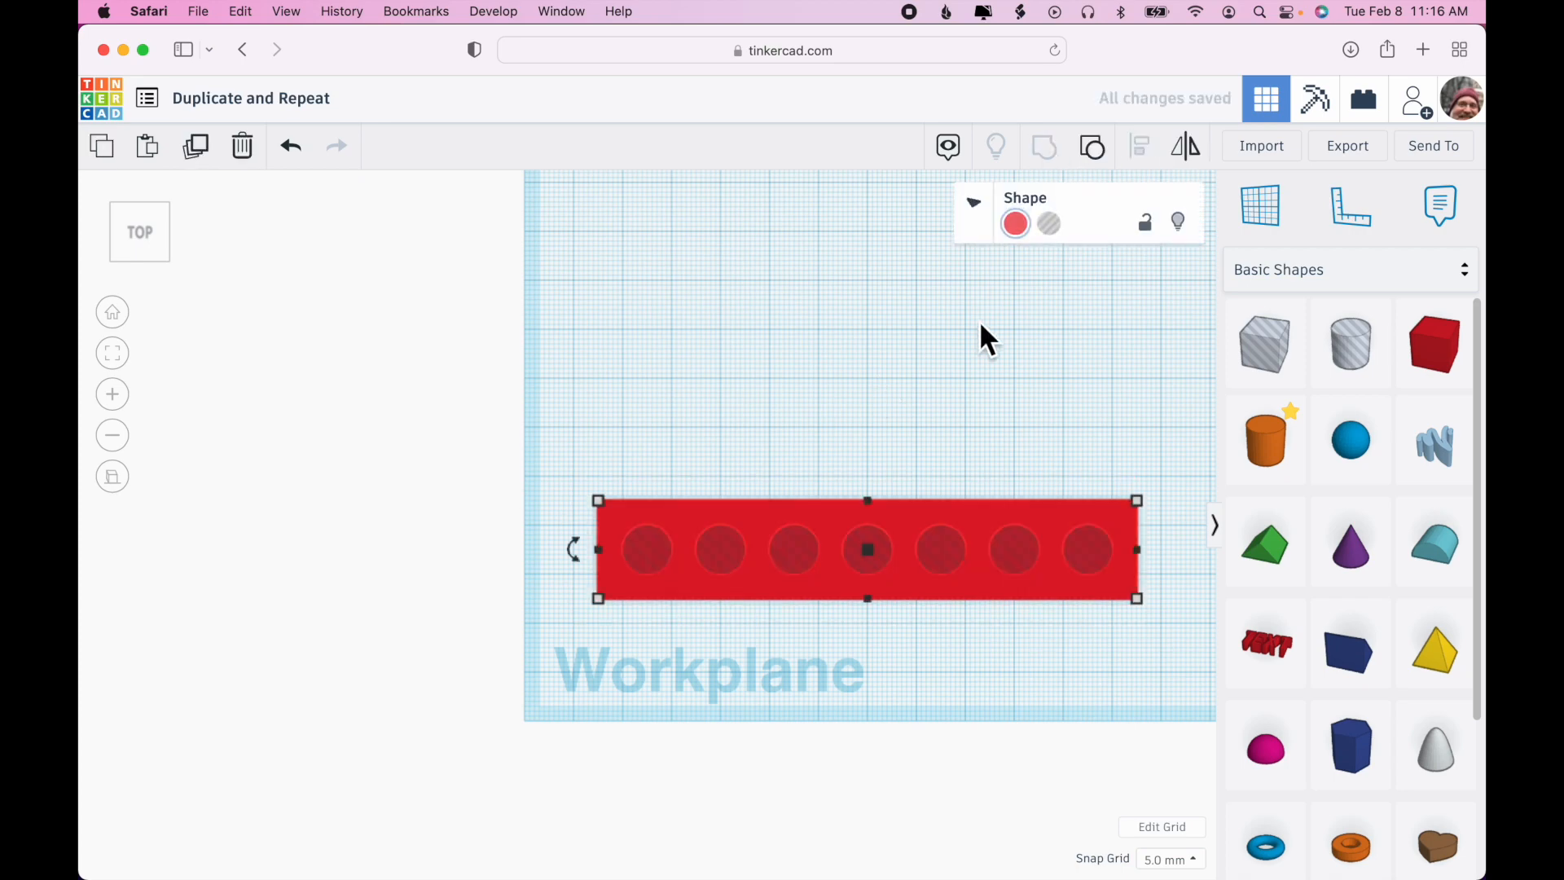
pyautogui.moveTo(1002, 354); pyautogui.dragTo(864, 326, button='right')
pyautogui.click(107, 481)
pyautogui.moveTo(676, 506); pyautogui.dragTo(873, 607, button='right')
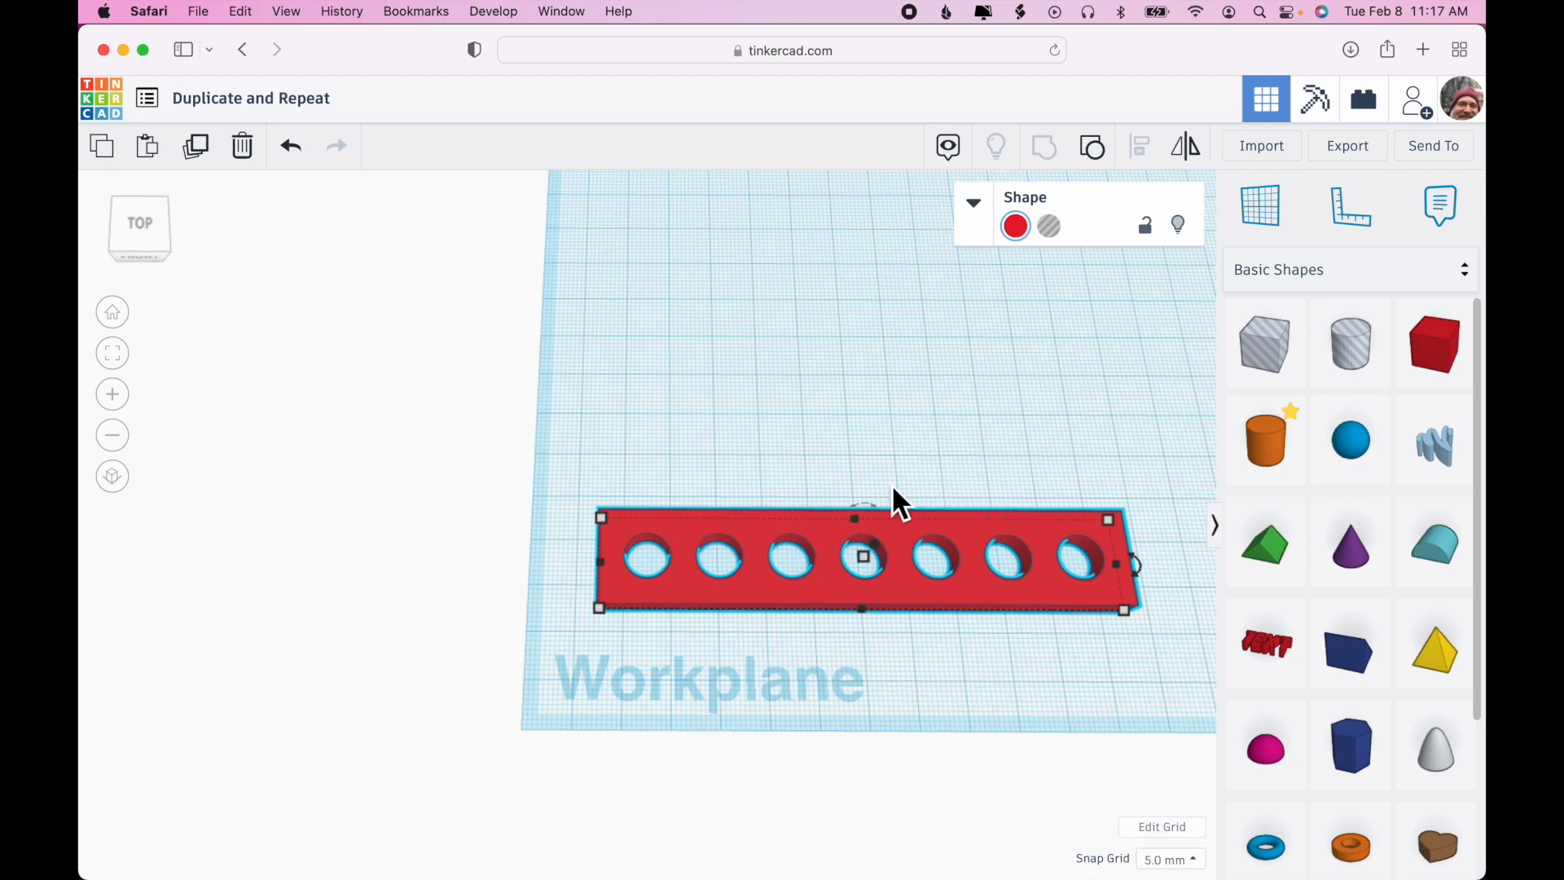
pyautogui.click(715, 399)
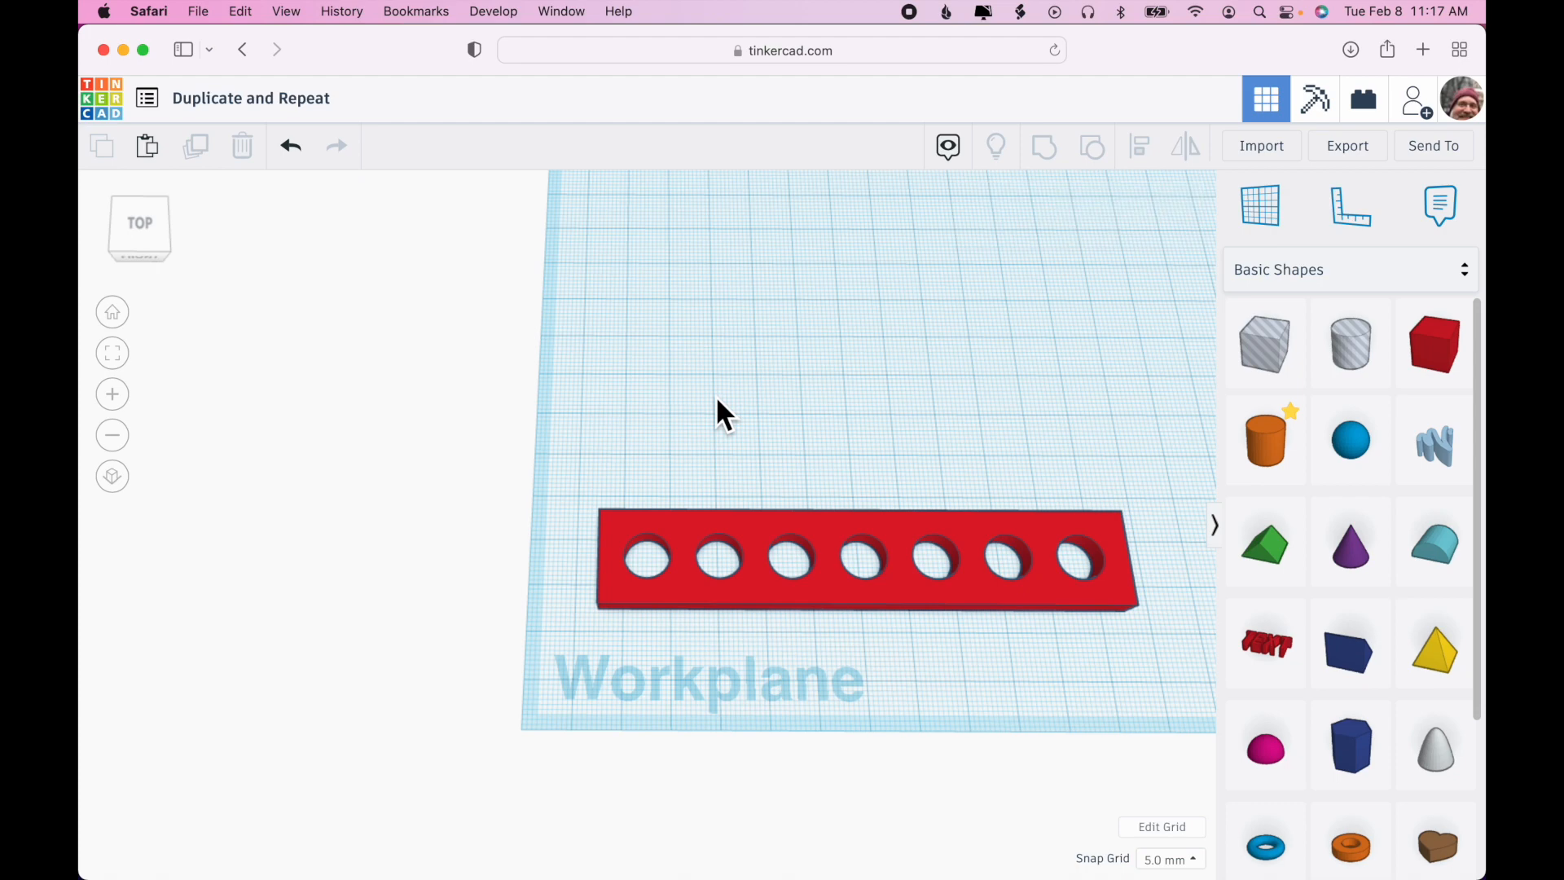
# Step: Try copying and pasting a new cylinder behind the red bar, spacing the copy to its right, and delete both cylinders
pyautogui.moveTo(1279, 458); pyautogui.dragTo(627, 443)
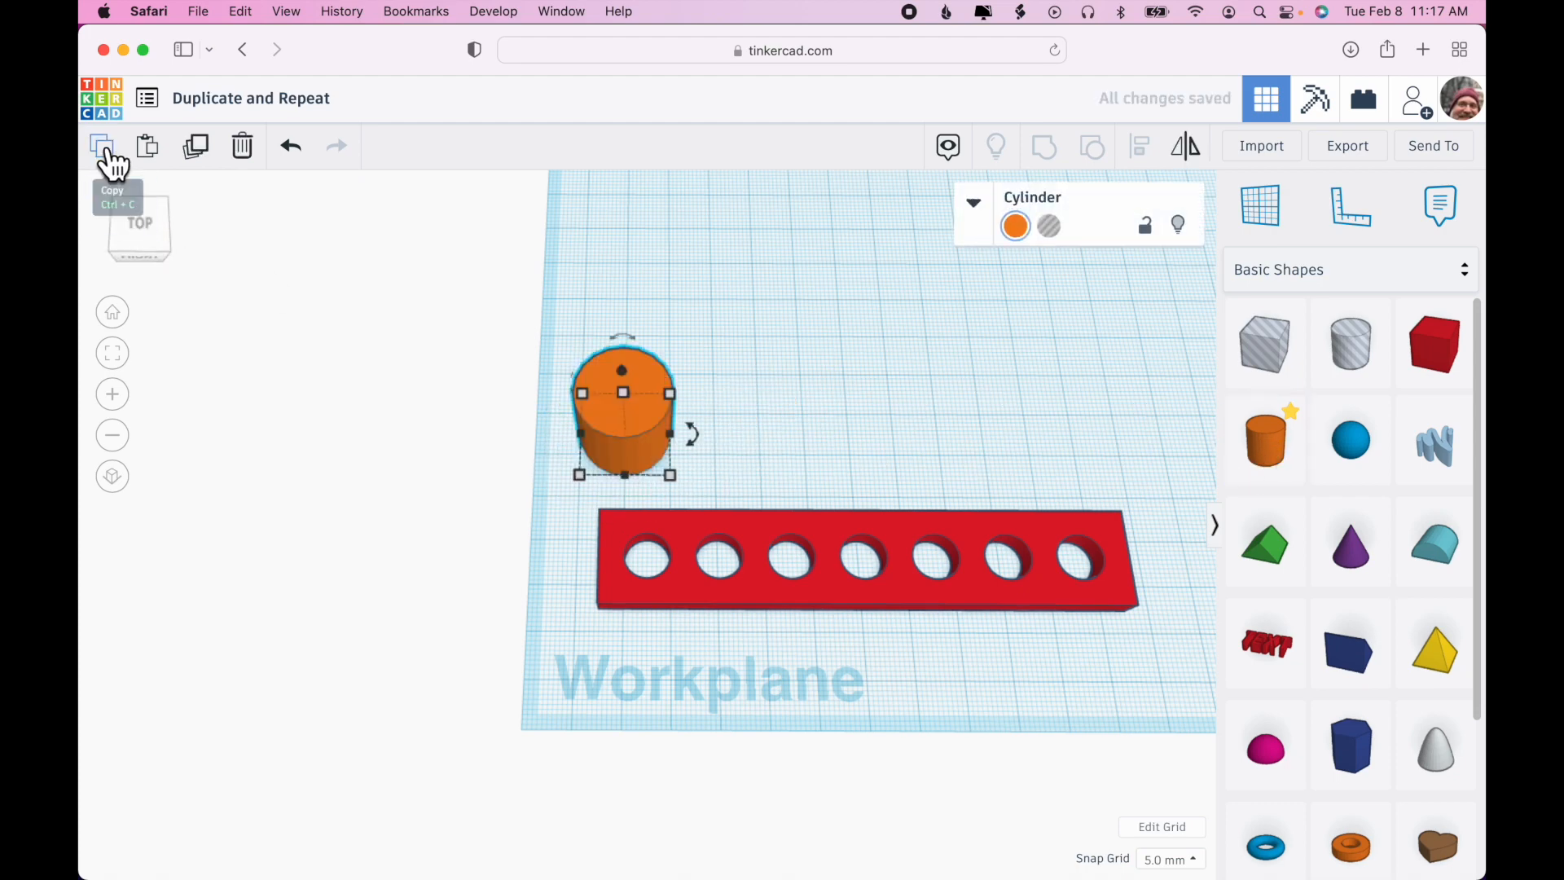
pyautogui.click(143, 151)
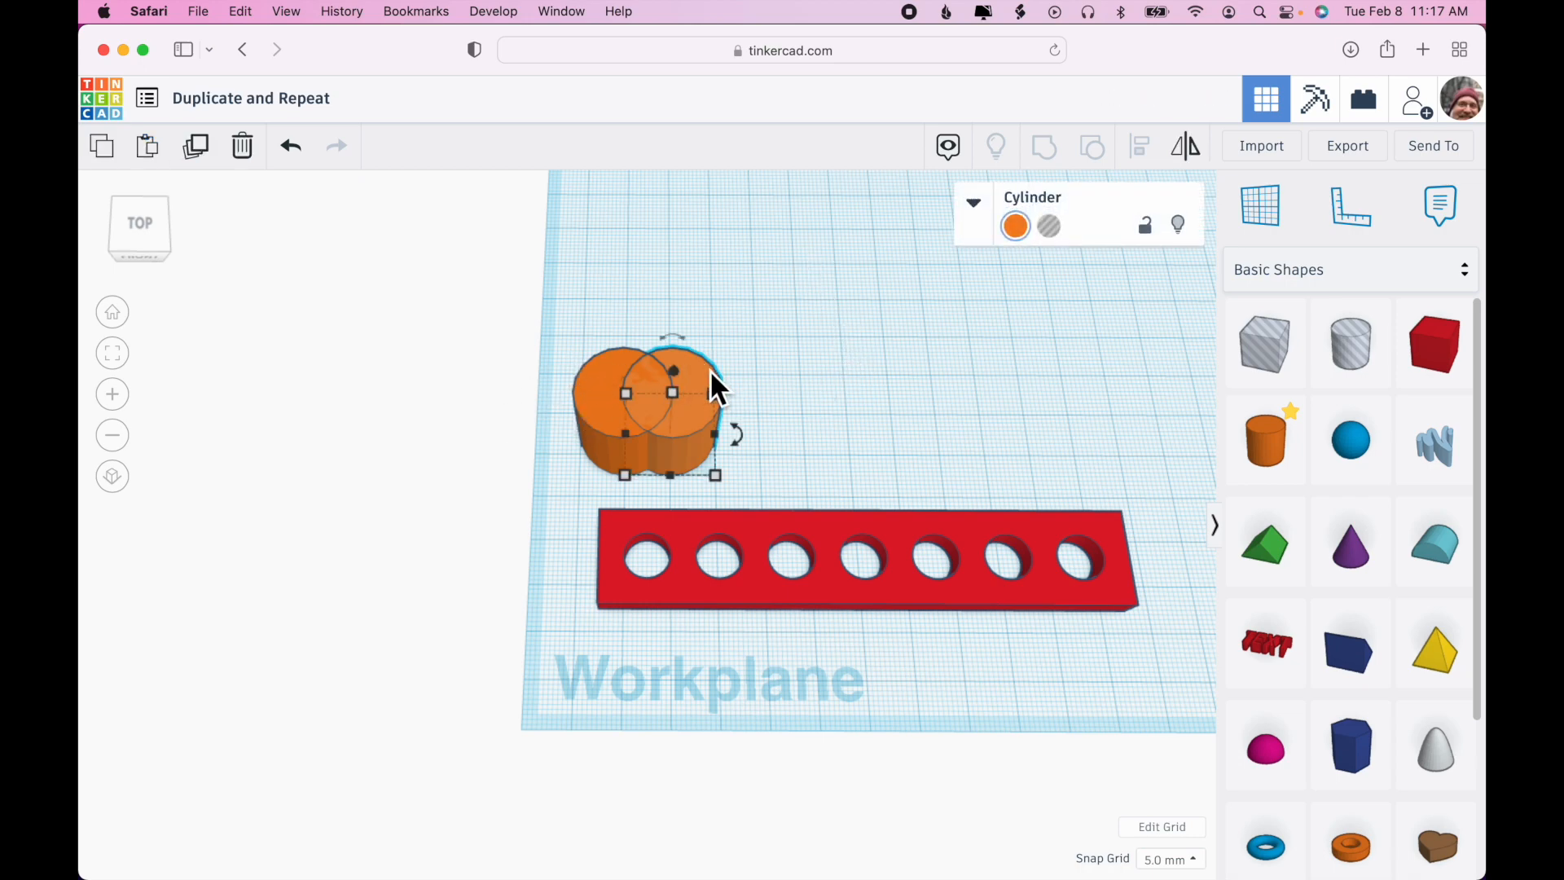
pyautogui.moveTo(711, 369); pyautogui.dragTo(775, 377)
pyautogui.keyDown('shift'); pyautogui.click(565, 397); pyautogui.keyUp('shift')
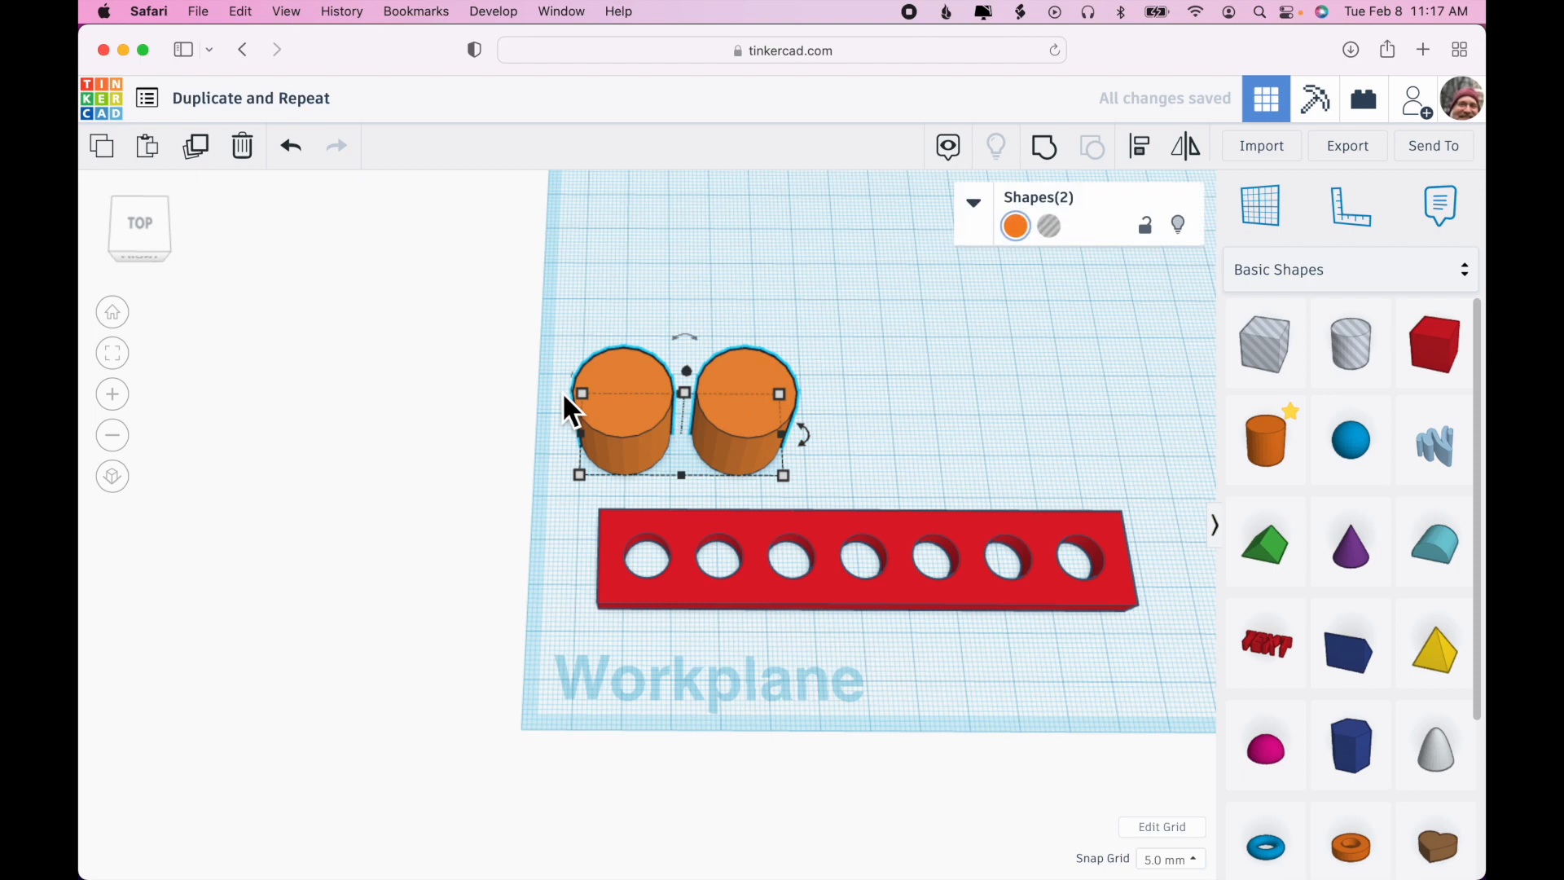
pyautogui.press('Delete')
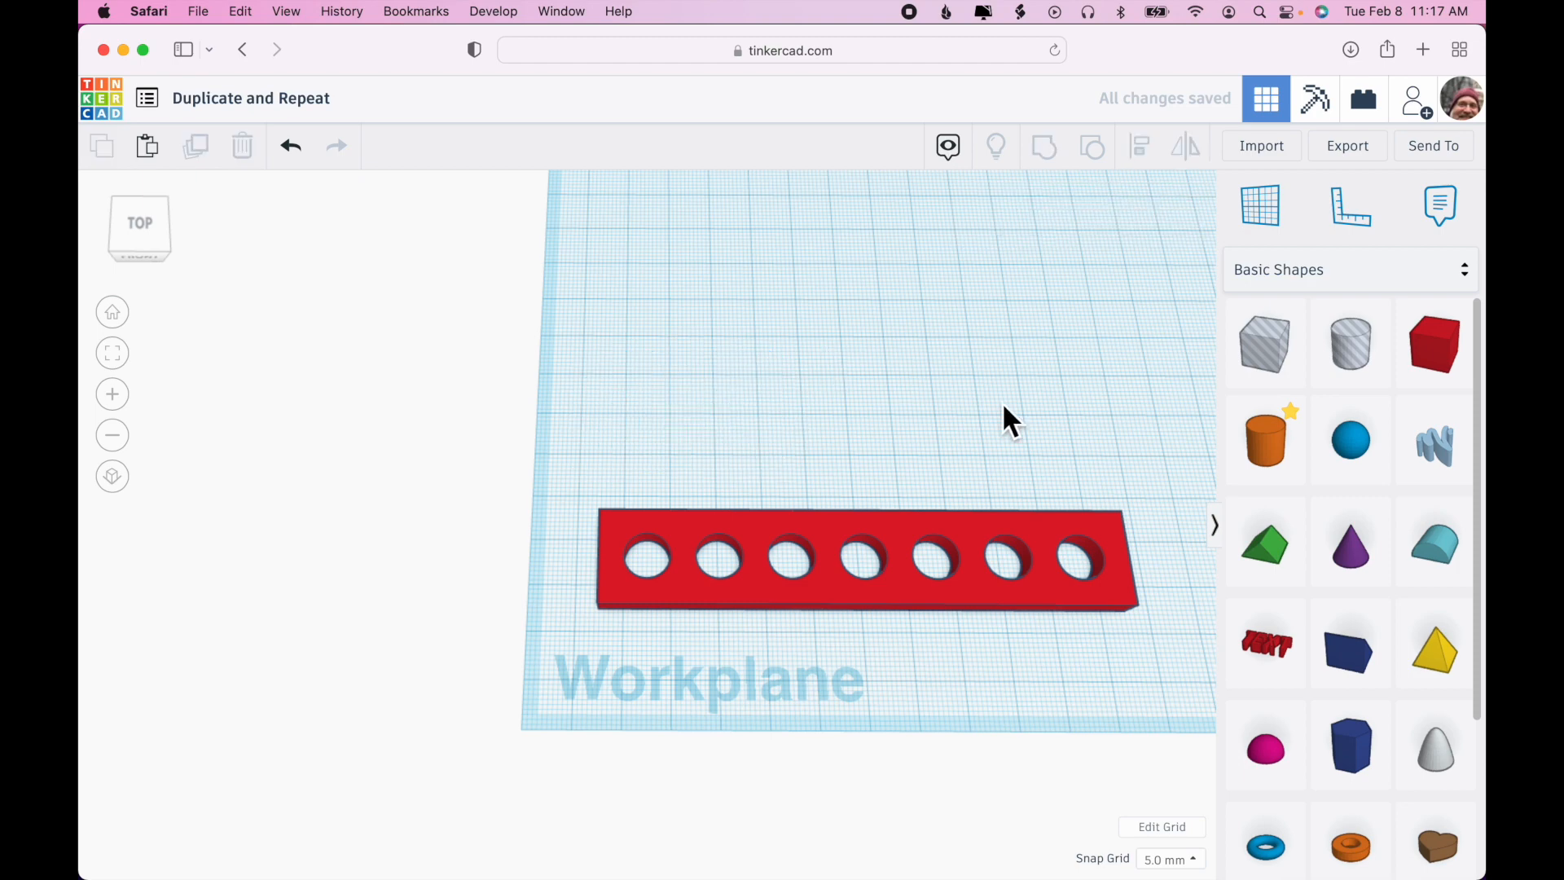
# Step: Move the perforated bar 85 mm back and place a half sphere 3 mm high near the front of the workplane
pyautogui.moveTo(905, 538); pyautogui.dragTo(849, 230)
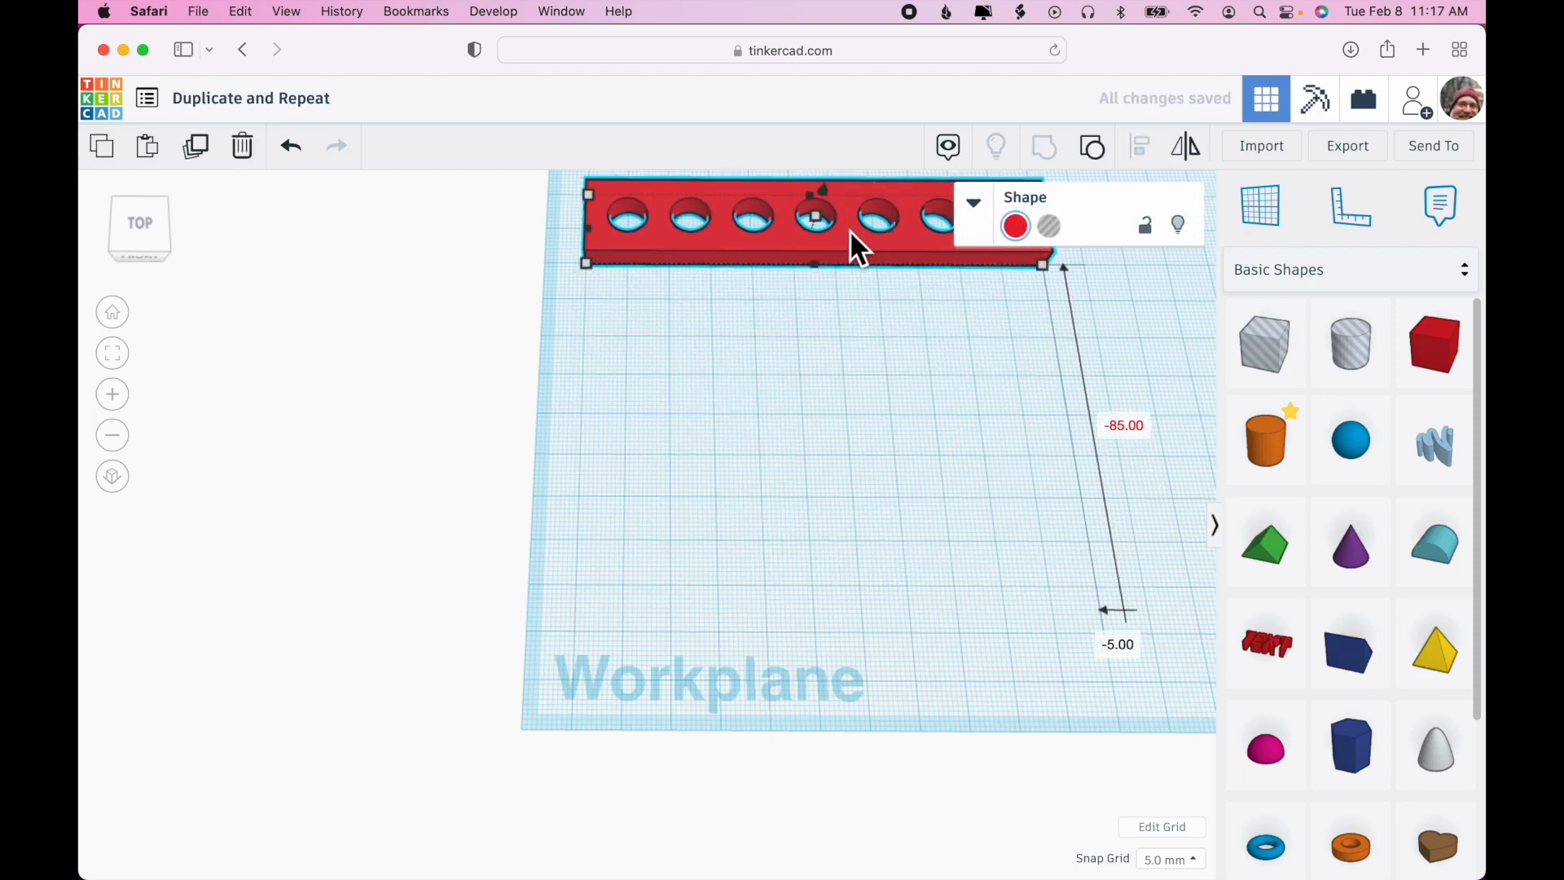
pyautogui.moveTo(1265, 750); pyautogui.dragTo(744, 554)
pyautogui.moveTo(945, 607); pyautogui.dragTo(946, 510, button='right')
pyautogui.click(849, 547)
pyautogui.press('BackSpace')
pyautogui.write('3')
pyautogui.press('Return')
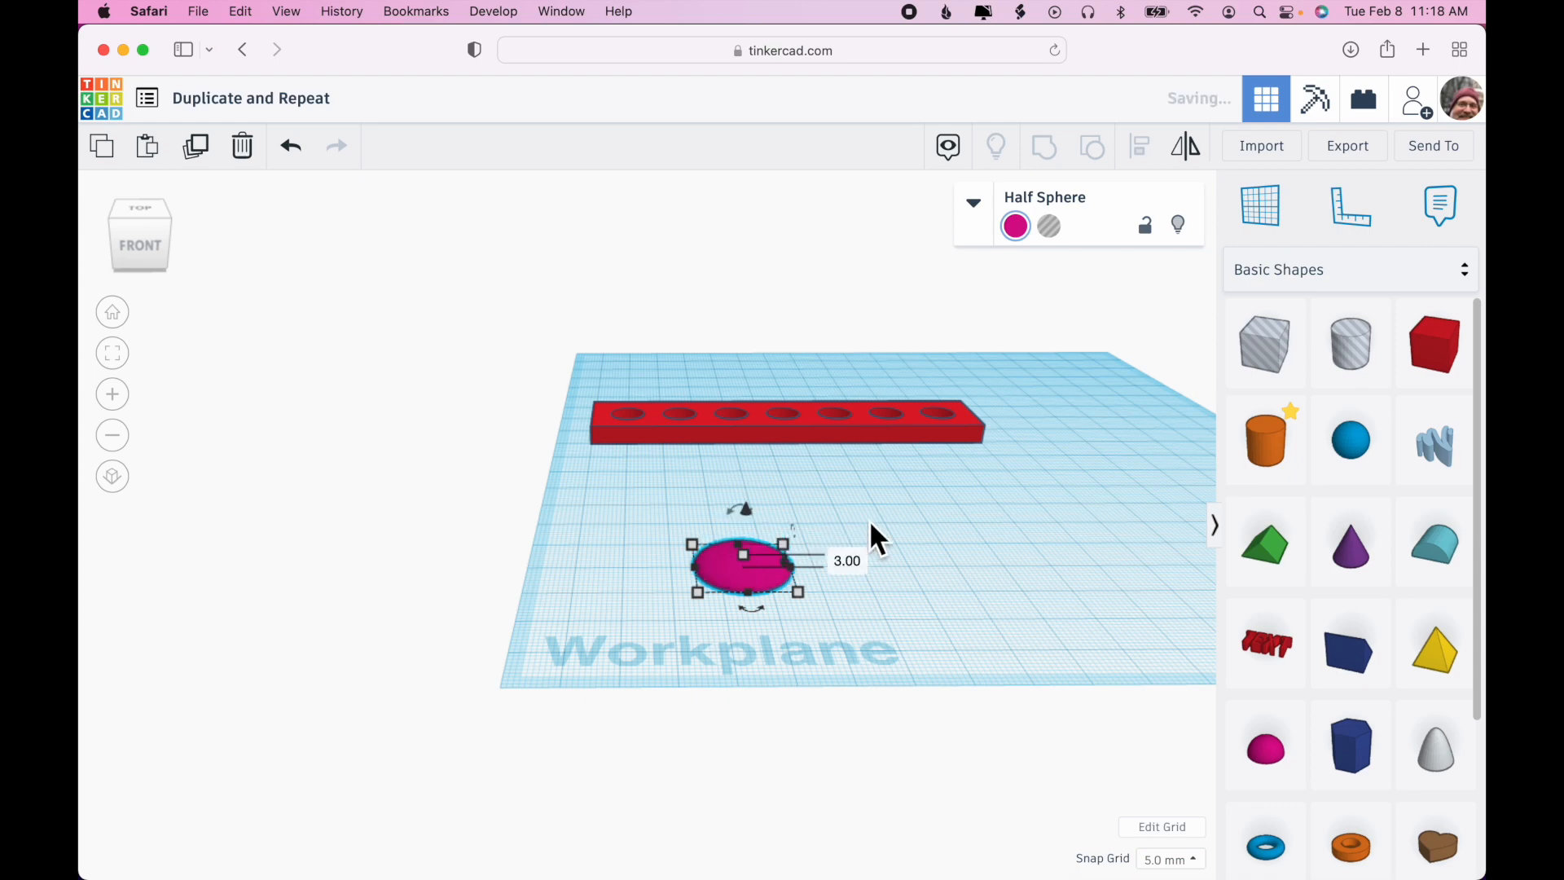
# Step: Set the half sphere's front-to-back depth to 5 mm
pyautogui.moveTo(967, 559); pyautogui.dragTo(962, 670, button='right')
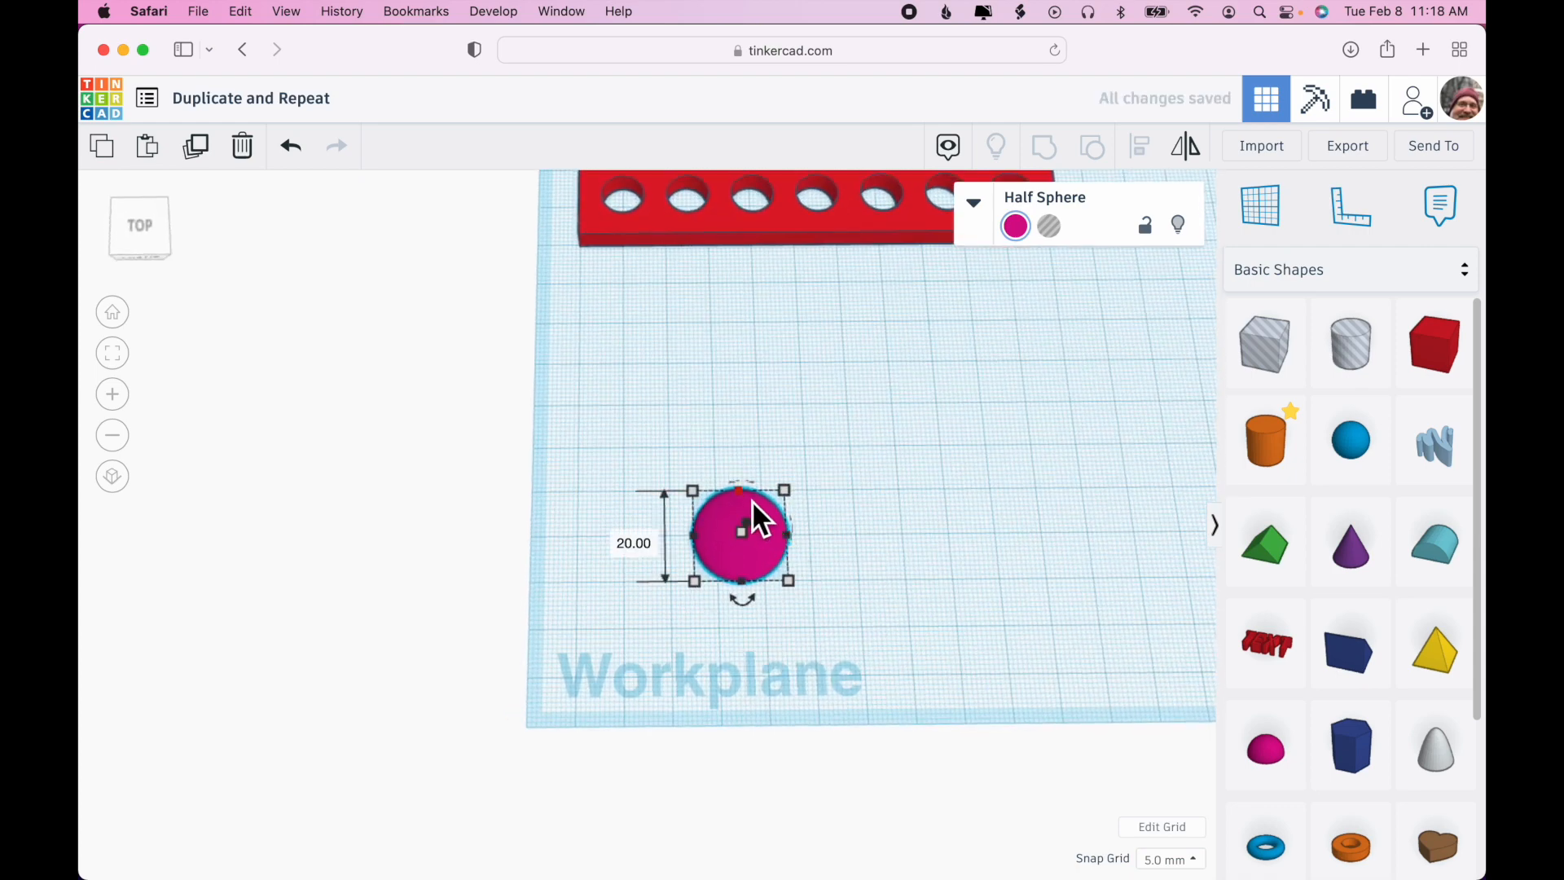
pyautogui.moveTo(788, 495)
pyautogui.click(862, 539)
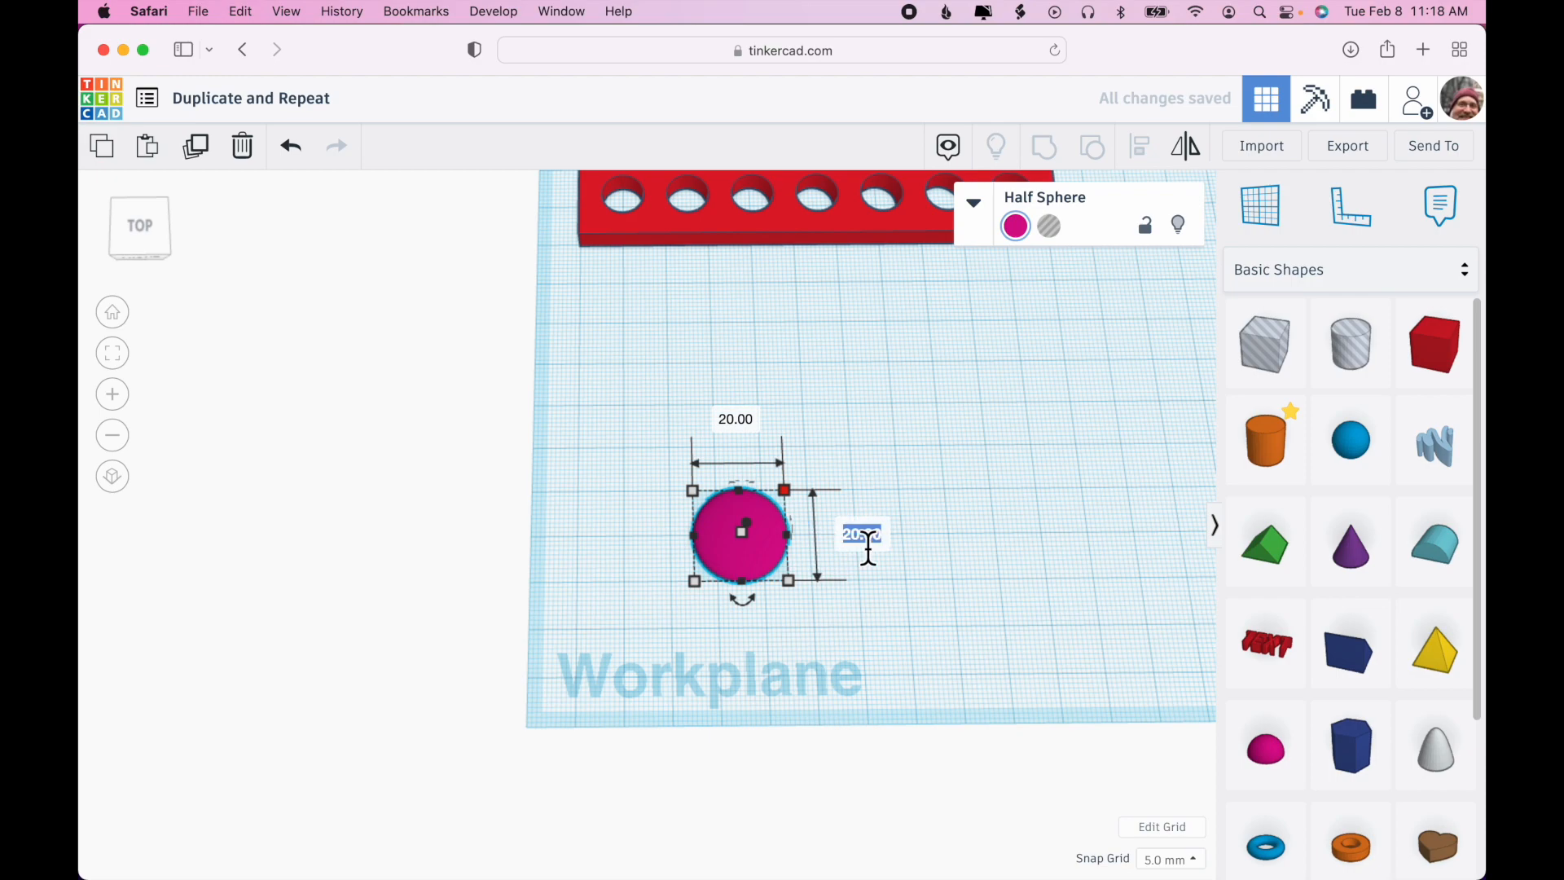
pyautogui.write('5')
pyautogui.press('Return')
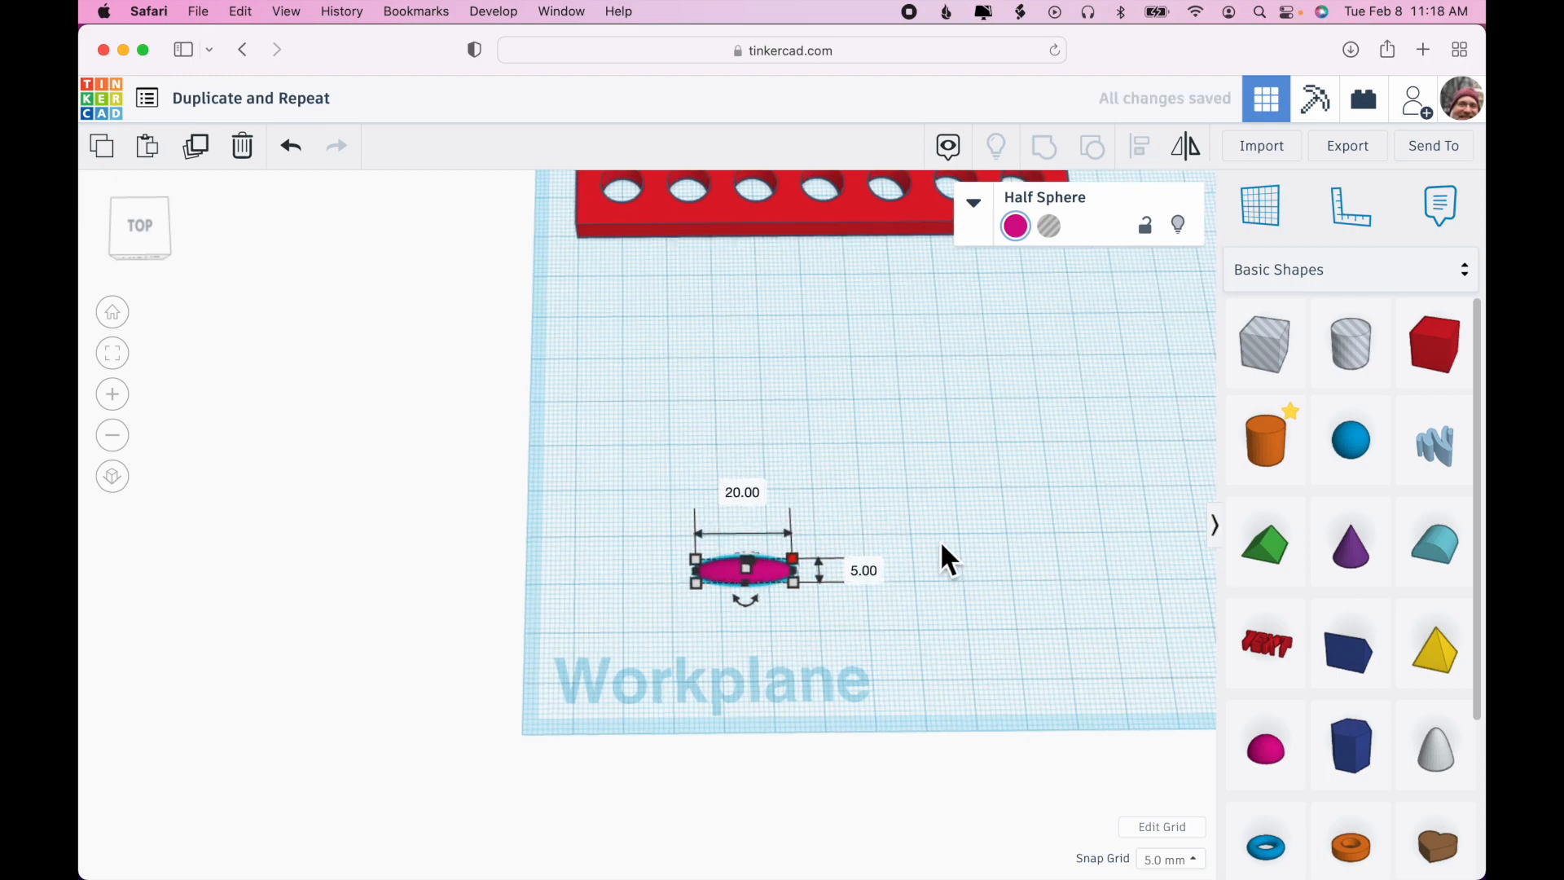
# Step: Duplicate the flattened half sphere in place and rotate the copy 22.5° in a flat top view
pyautogui.scroll(5, 943, 552)
pyautogui.scroll(-3, 992, 513)
pyautogui.scroll(3, 986, 521)
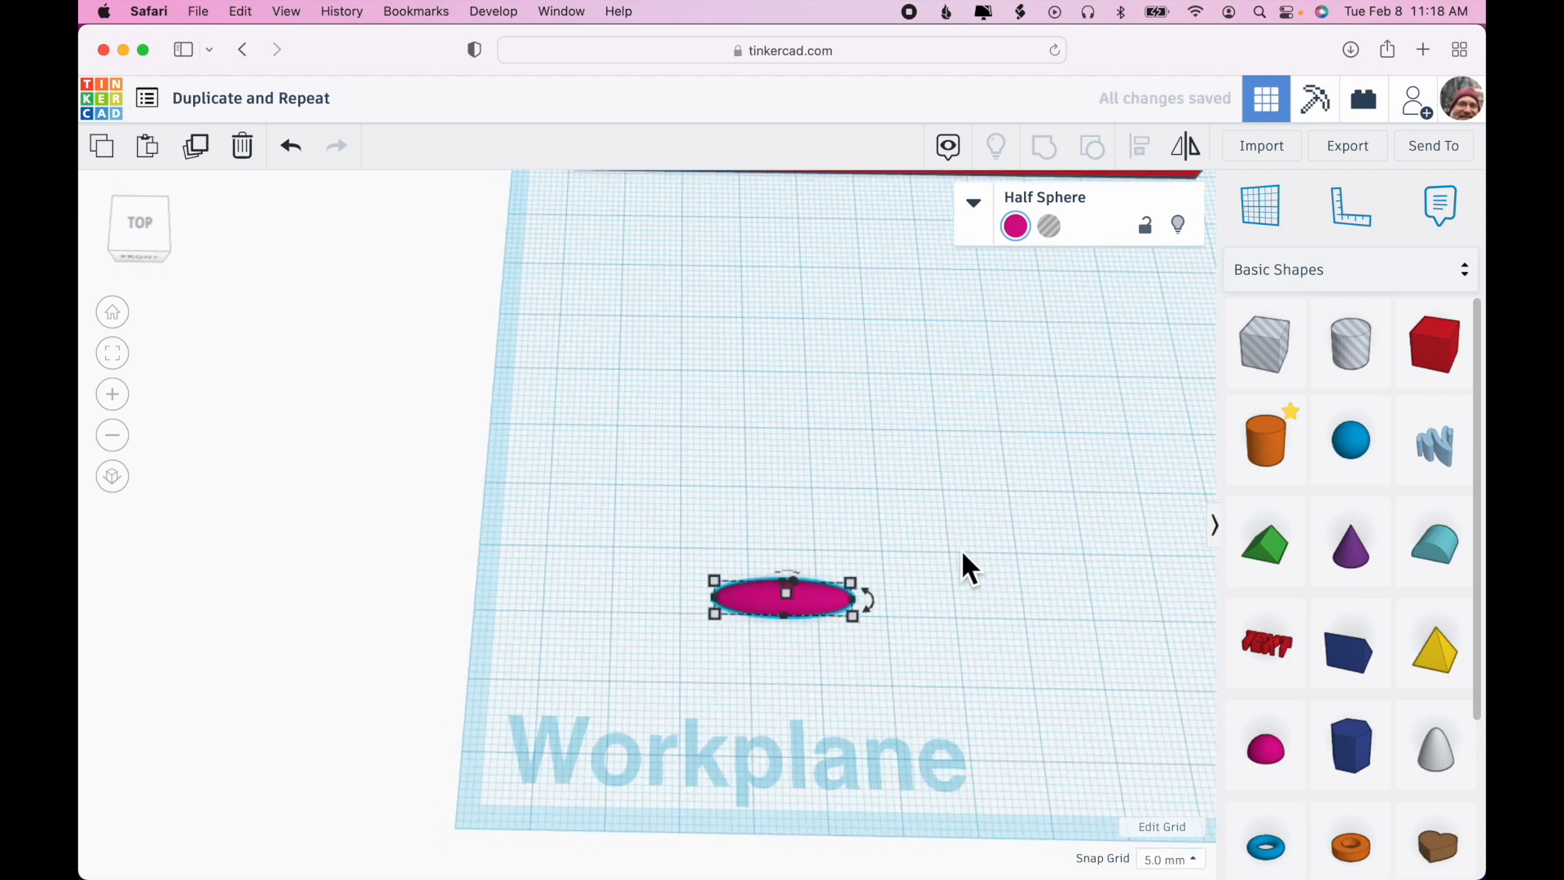
pyautogui.click(151, 224)
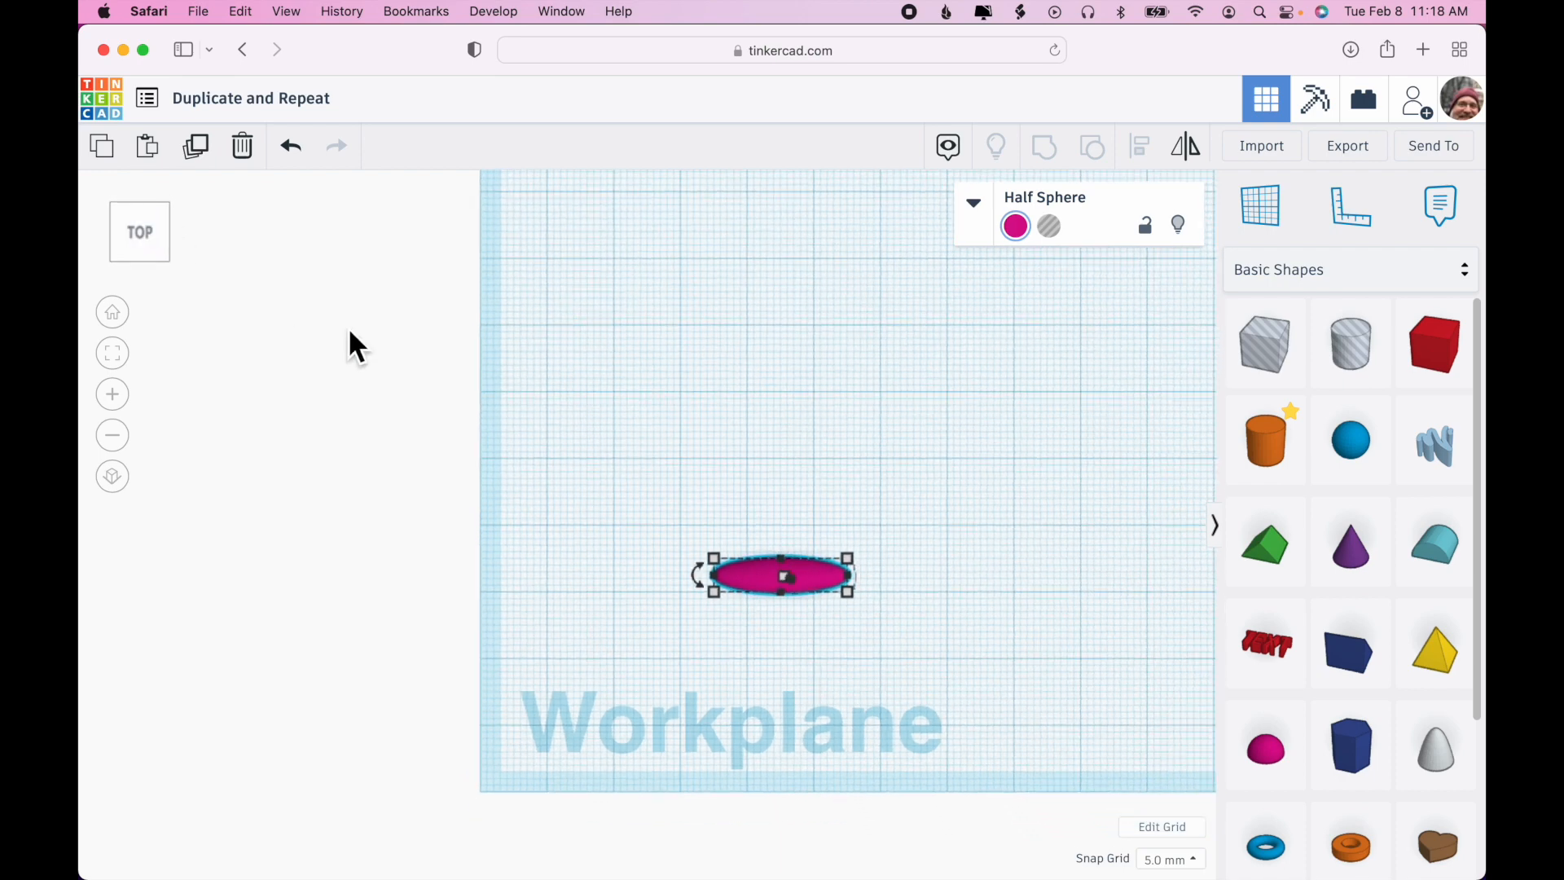
pyautogui.click(115, 480)
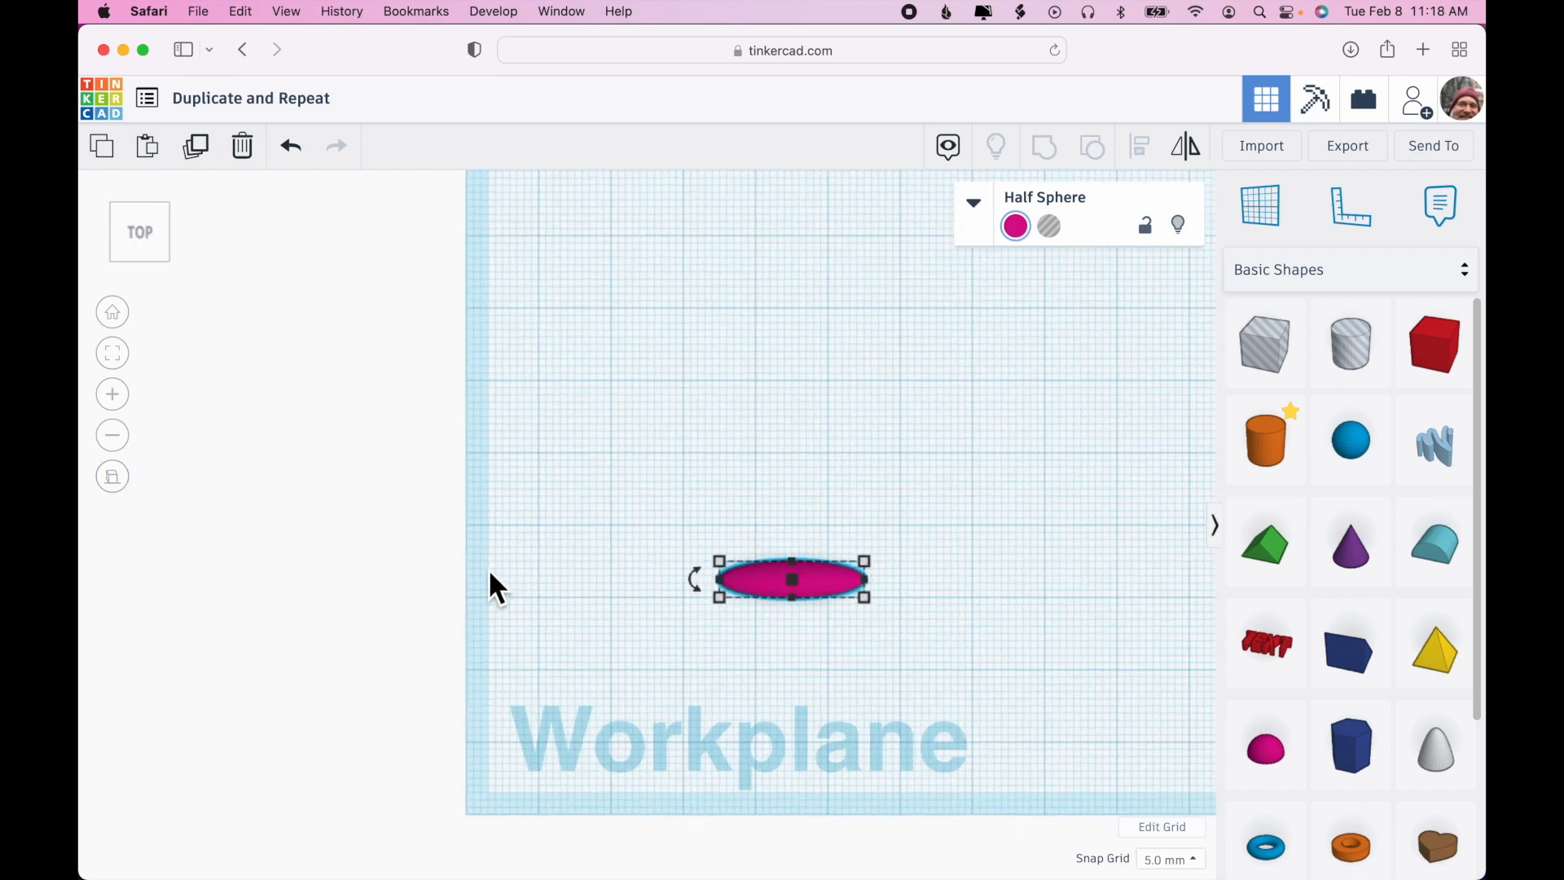
pyautogui.click(152, 234)
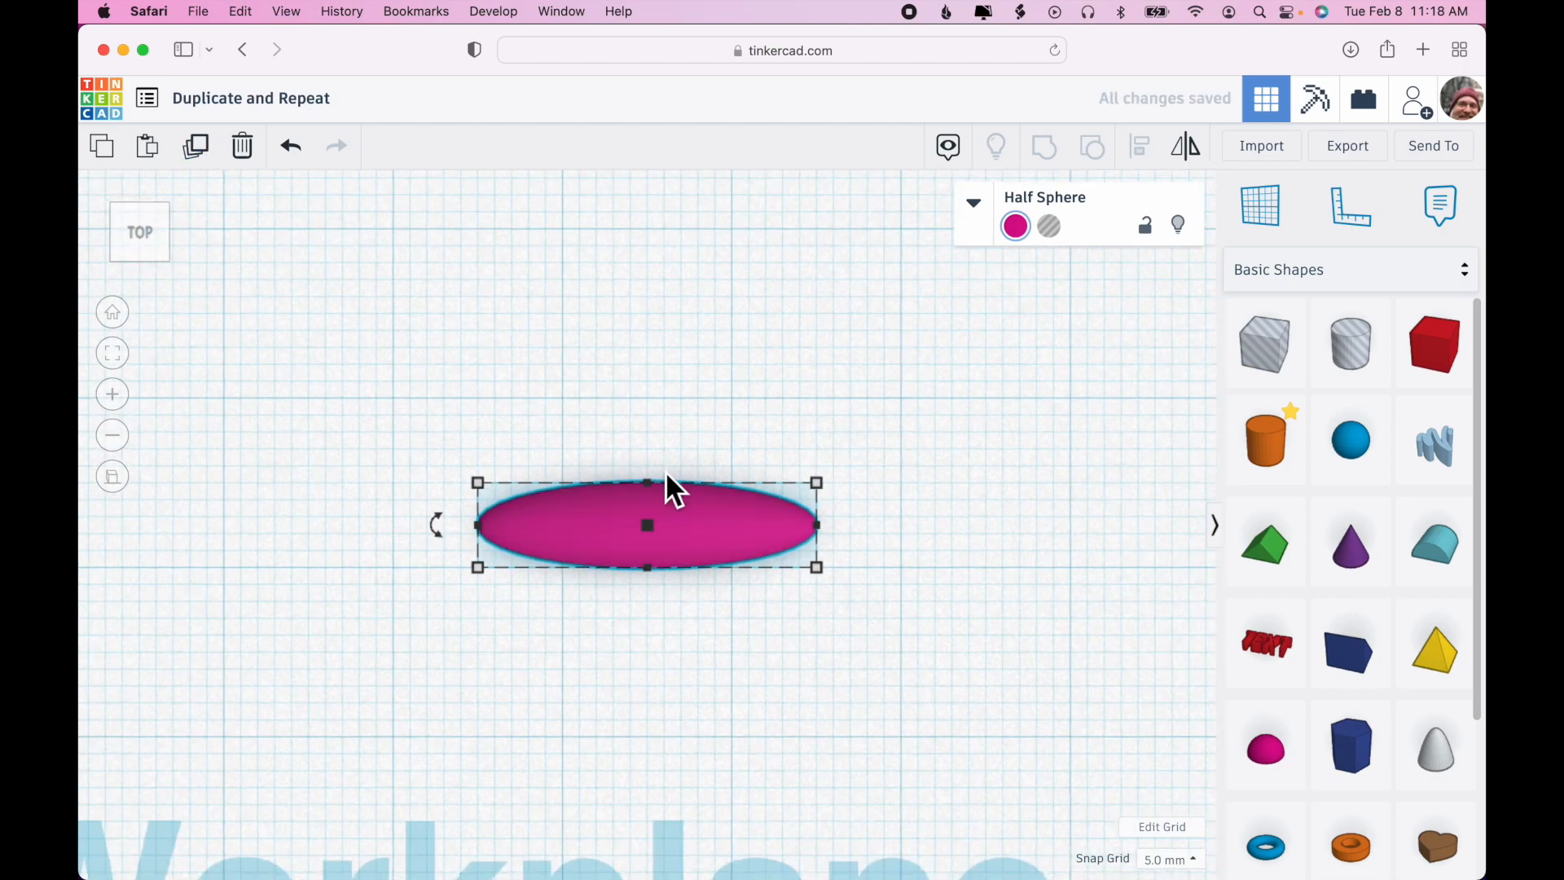
pyautogui.hotkey('ctrl', 'd')
pyautogui.moveTo(438, 536); pyautogui.dragTo(489, 600)
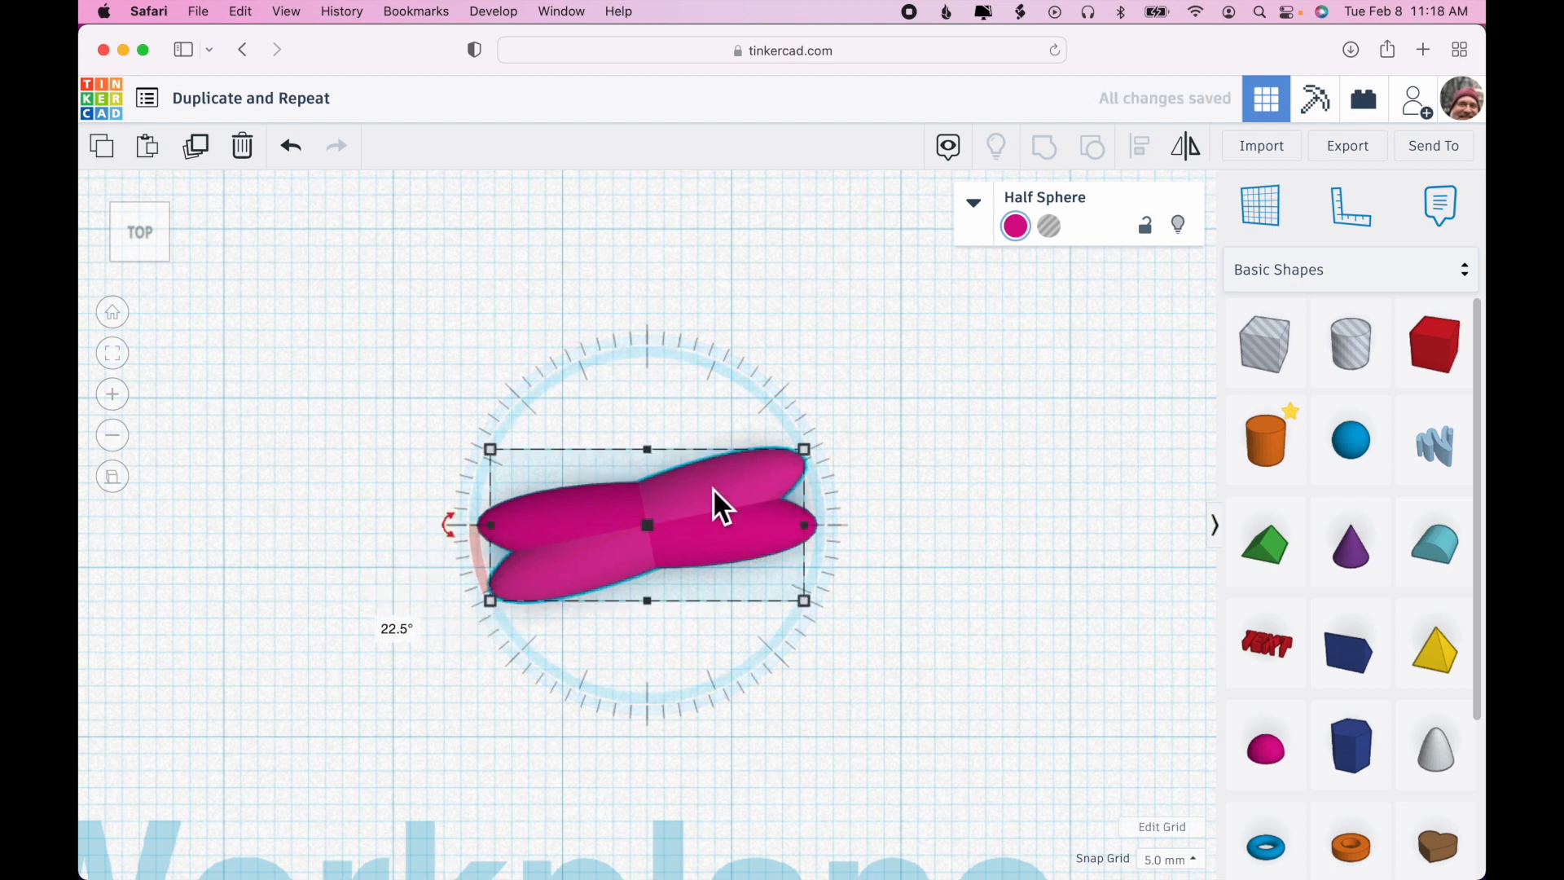
# Step: Turn the snap grid off and move the rotated copy so its left tip meets the original petal's left tip
pyautogui.moveTo(697, 509); pyautogui.dragTo(735, 436)
pyautogui.click(1173, 859)
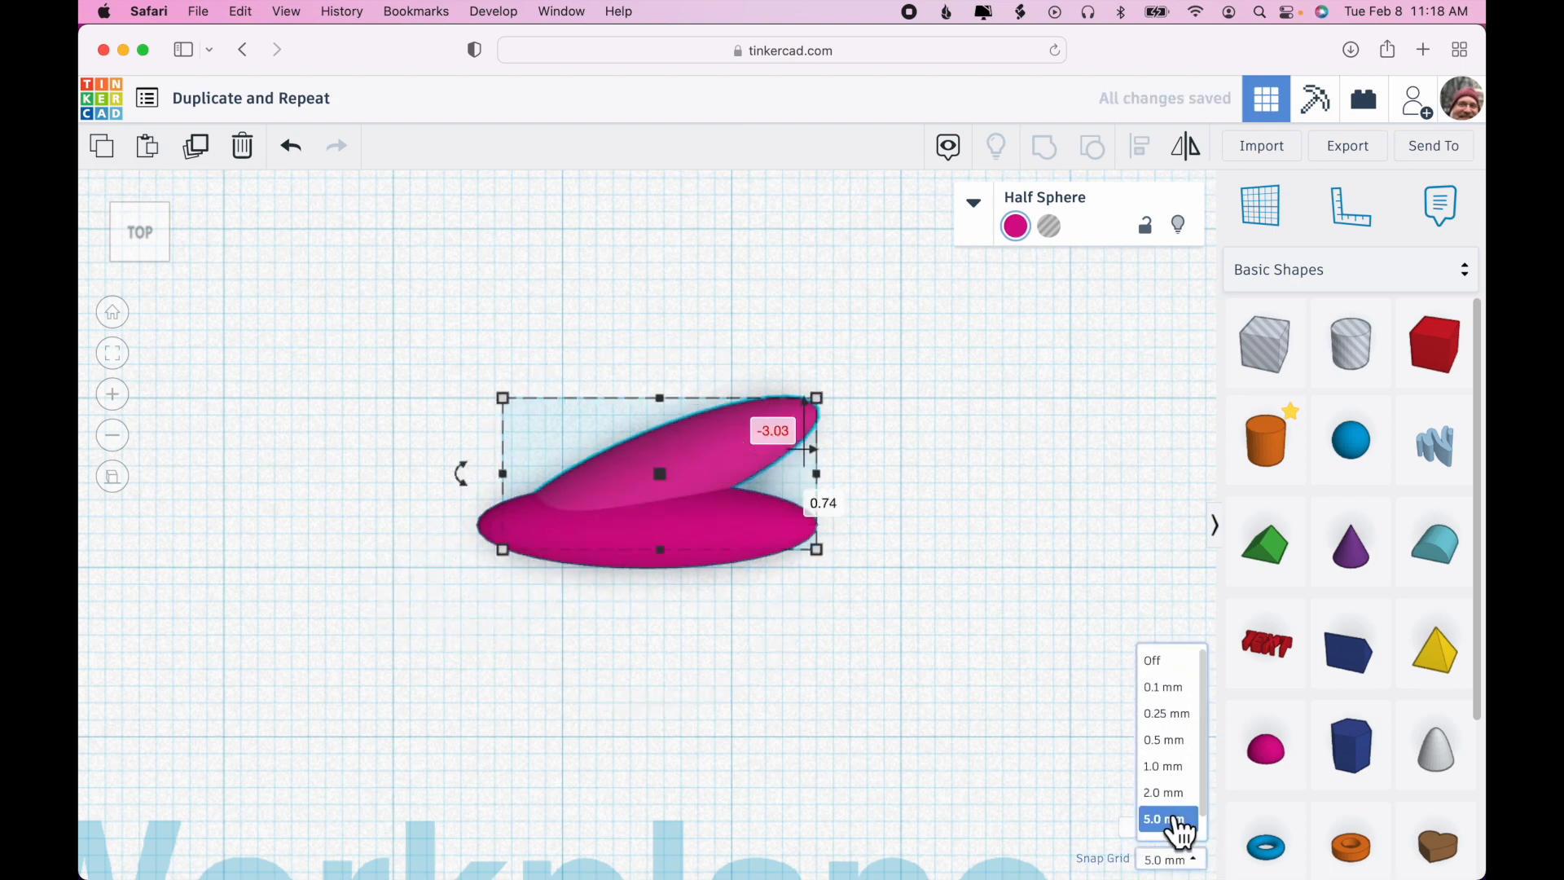
pyautogui.click(1171, 662)
pyautogui.moveTo(743, 453)
pyautogui.mouseDown()
pyautogui.moveTo(693, 413)
pyautogui.moveTo(721, 440)
pyautogui.mouseUp()
pyautogui.scroll(-5, 720, 440)
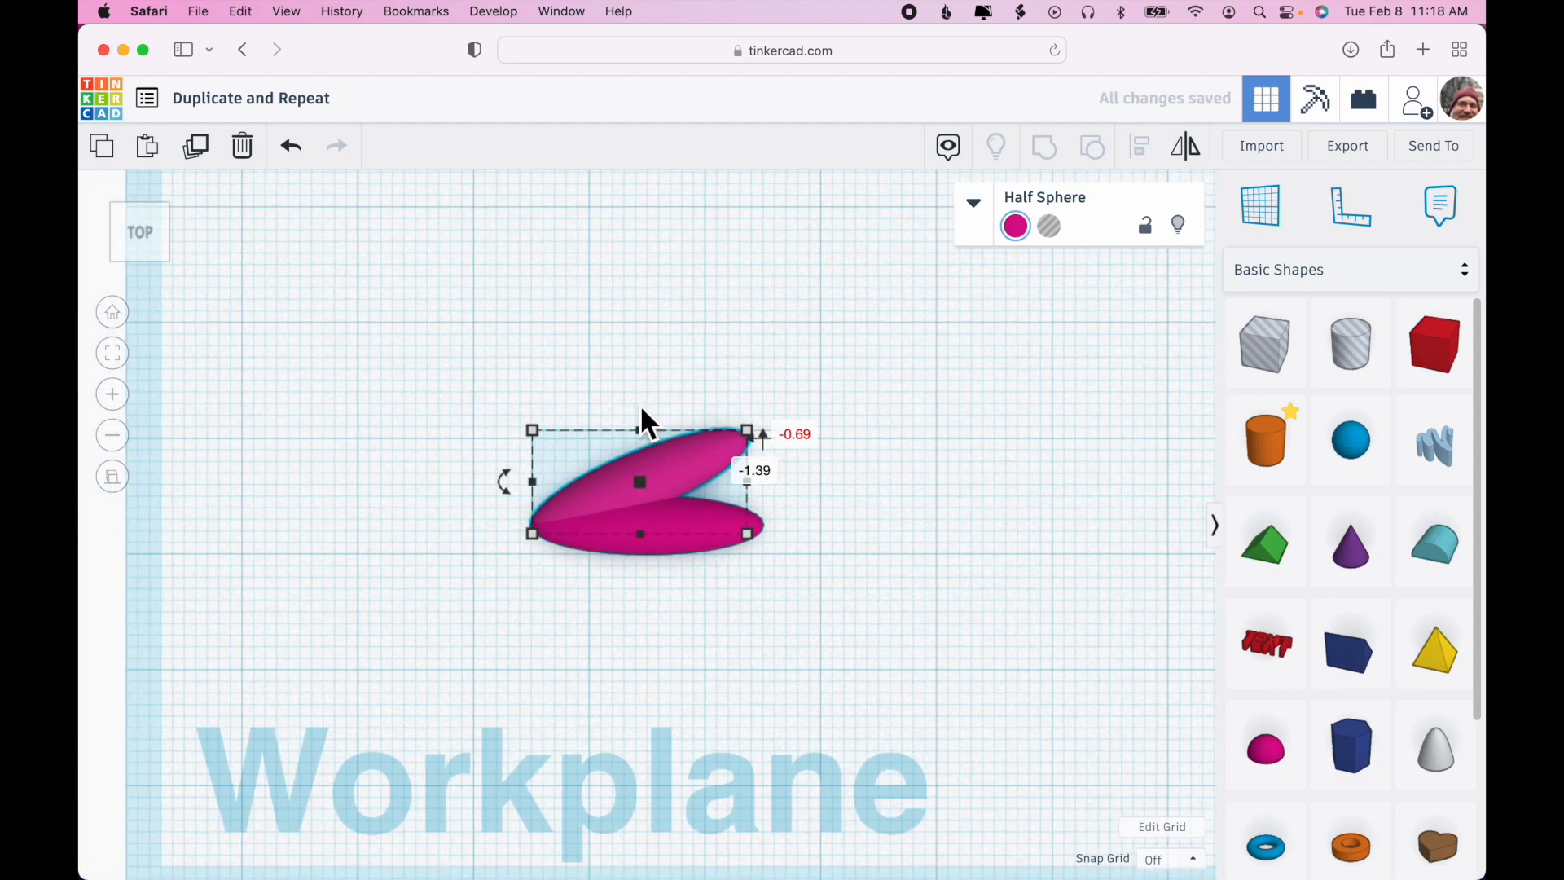
# Step: Repeat the duplicate-and-rotate pattern around the shared tip until 16 petals complete the full circle
pyautogui.click(197, 147)
pyautogui.click(197, 148)
pyautogui.click(197, 147)
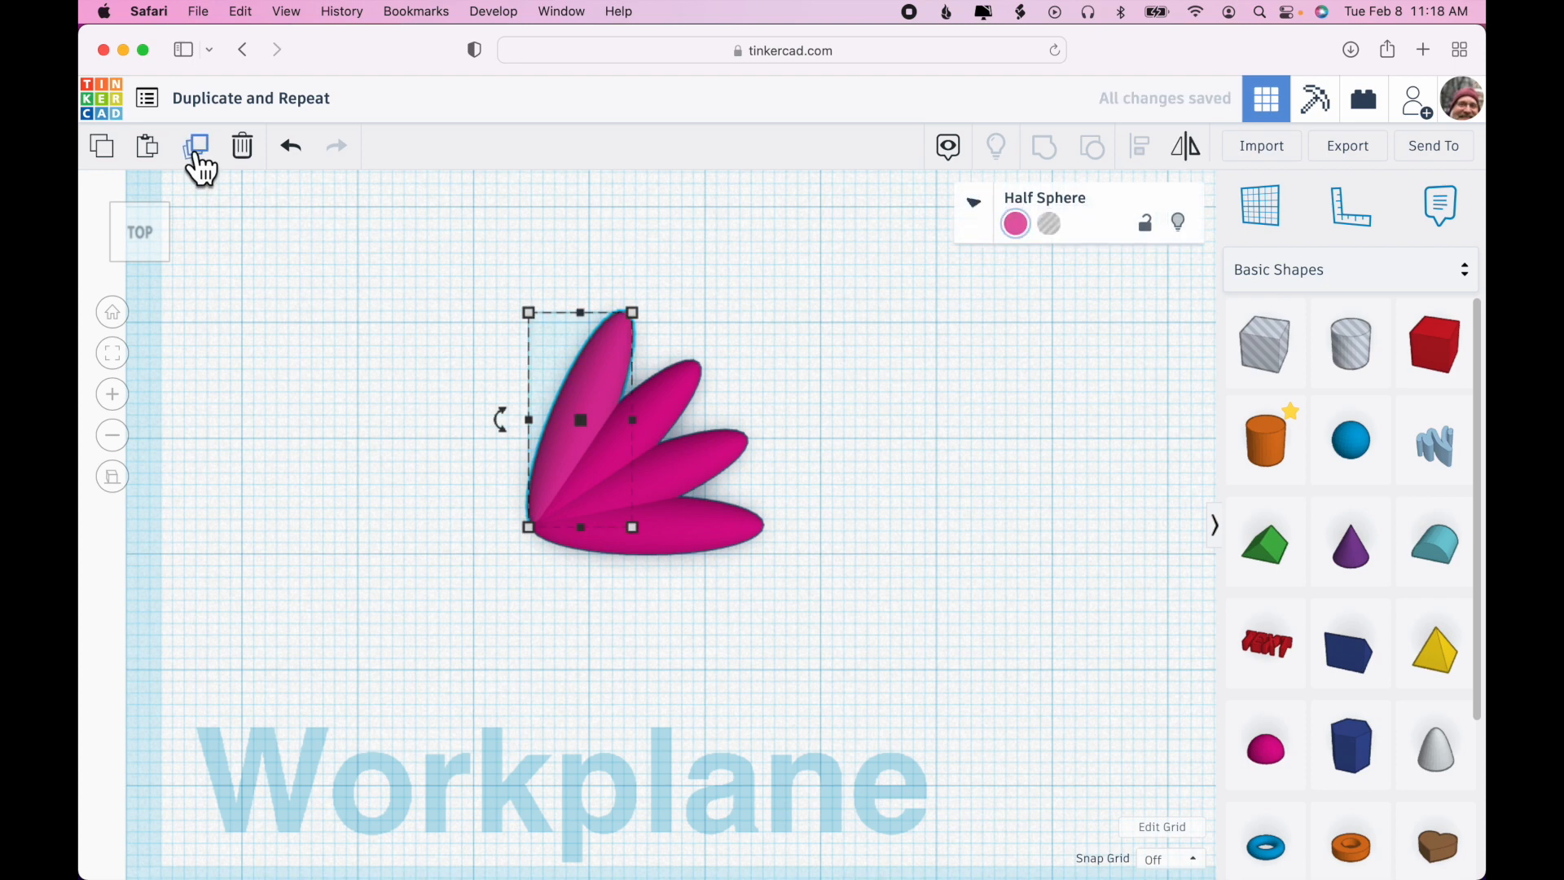
pyautogui.click(196, 154)
pyautogui.click(197, 154)
pyautogui.click(196, 154)
pyautogui.click(196, 154)
pyautogui.click(196, 154)
pyautogui.click(196, 154)
pyautogui.click(196, 154)
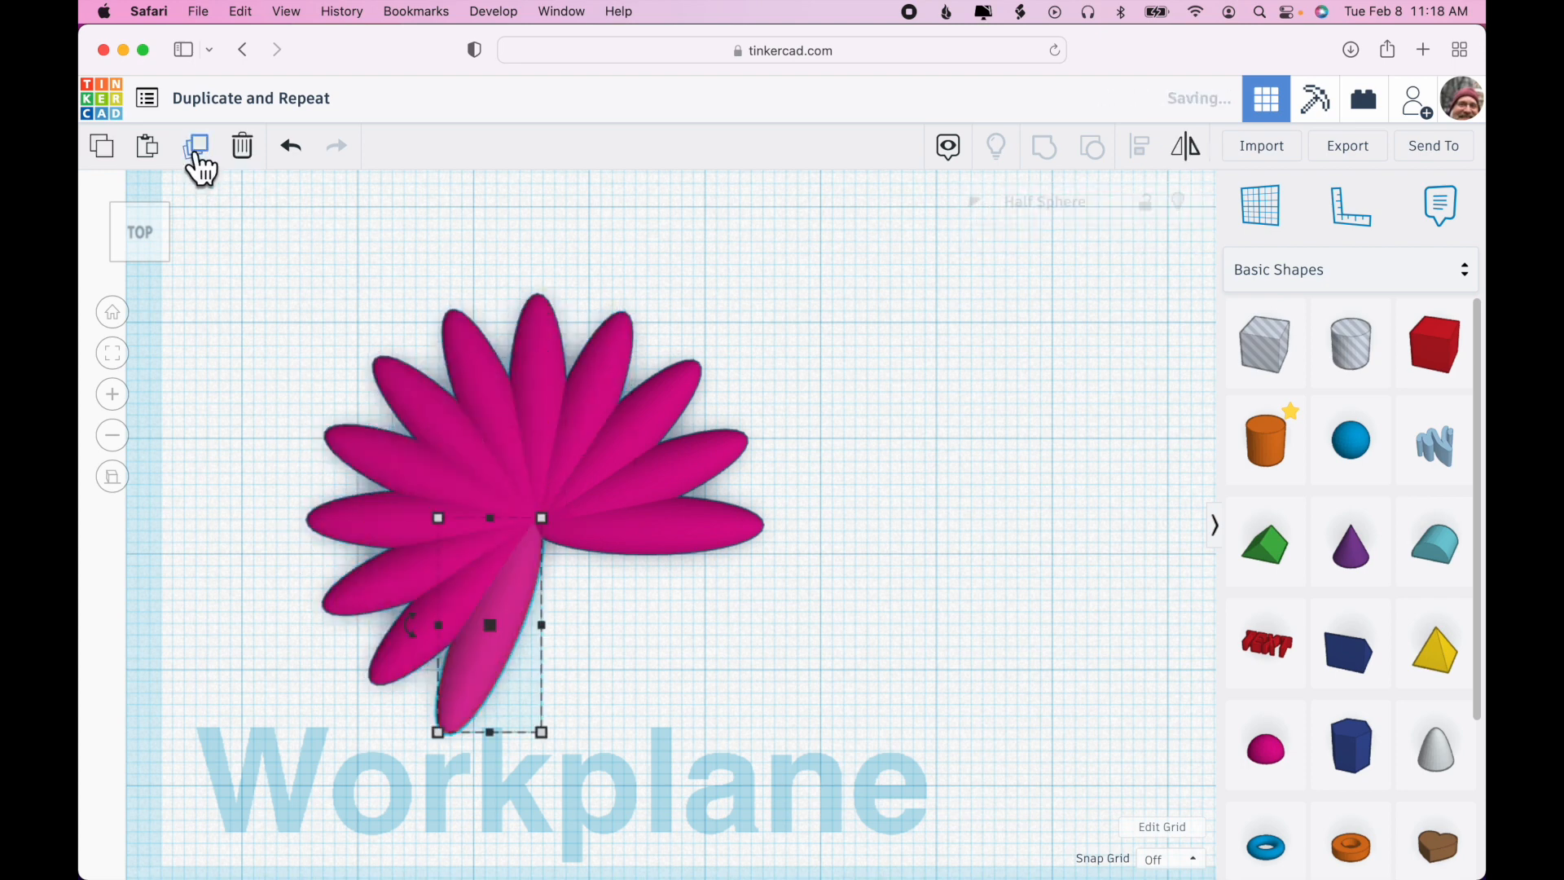
pyautogui.click(196, 154)
pyautogui.click(196, 154)
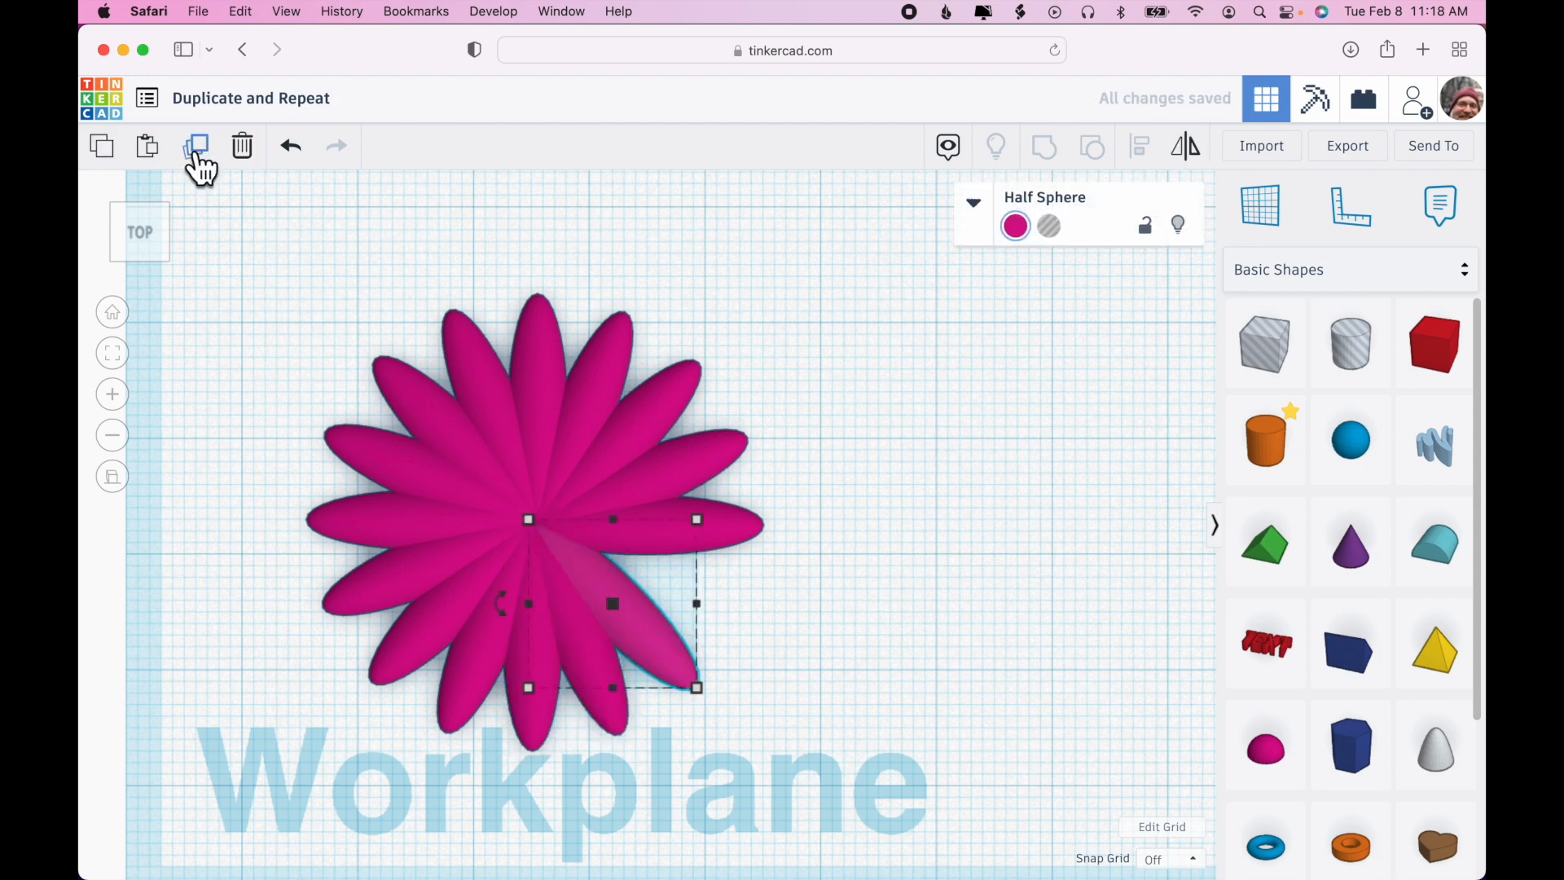
pyautogui.click(198, 155)
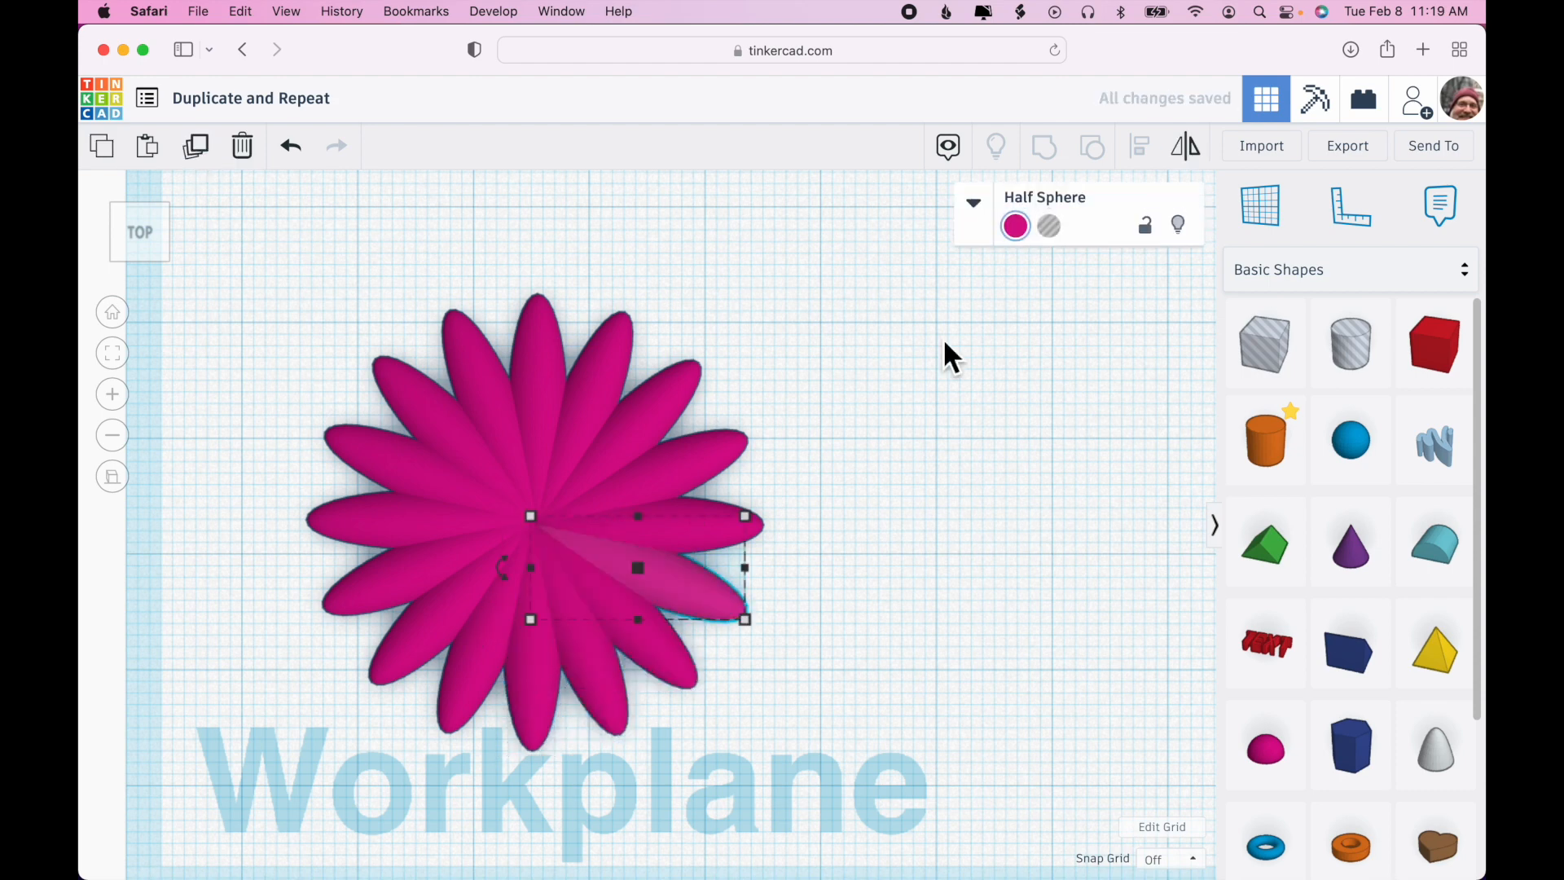
# Step: Group all 16 petals into one flower and colour it yellow
pyautogui.click(968, 447)
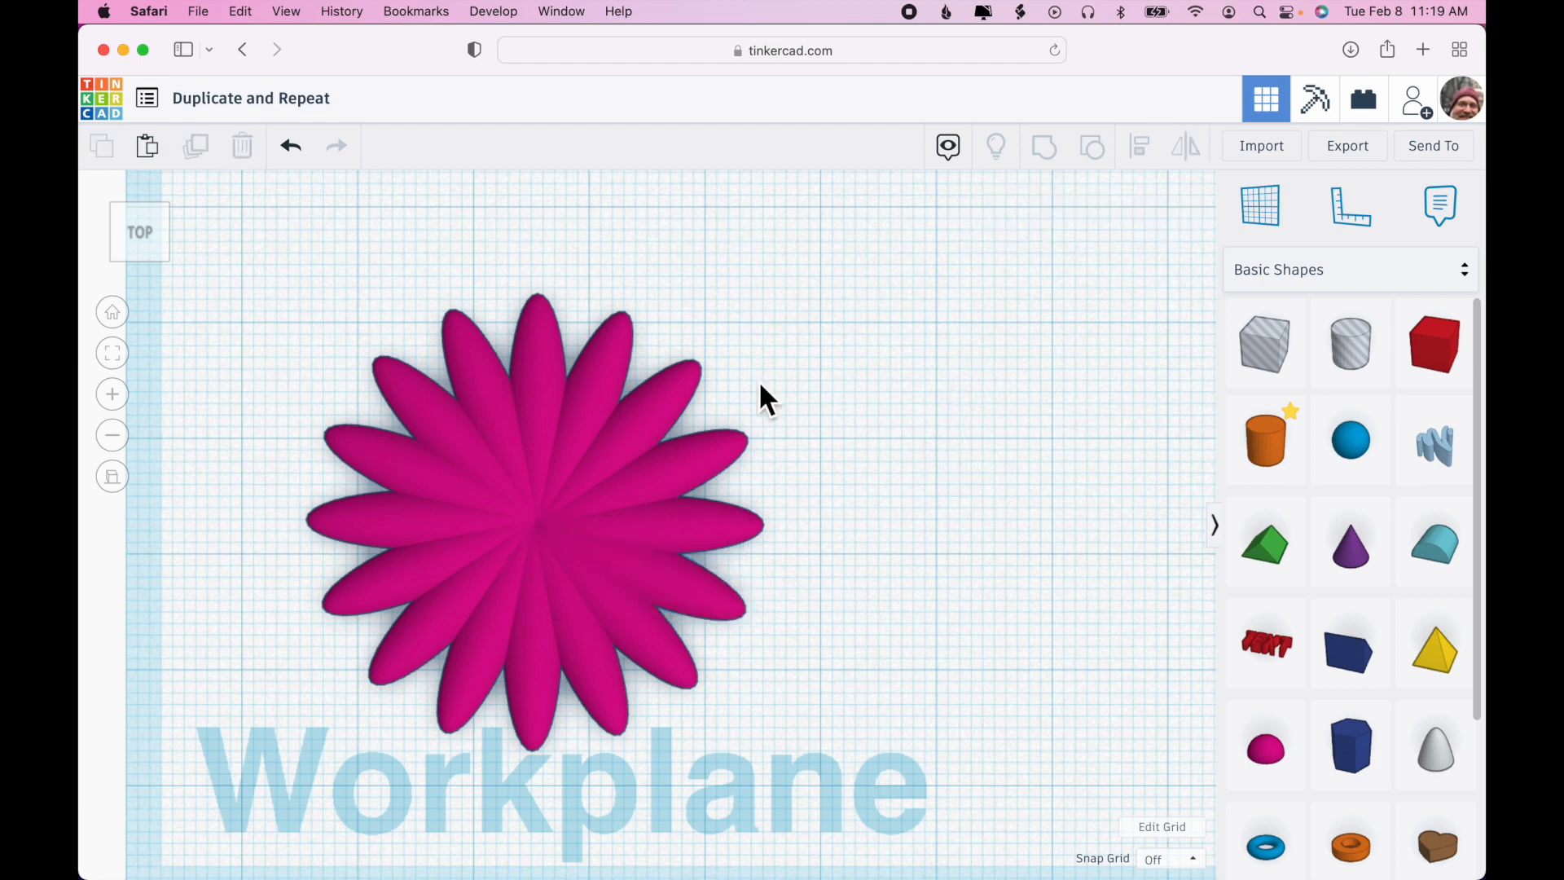
pyautogui.press('super+a')
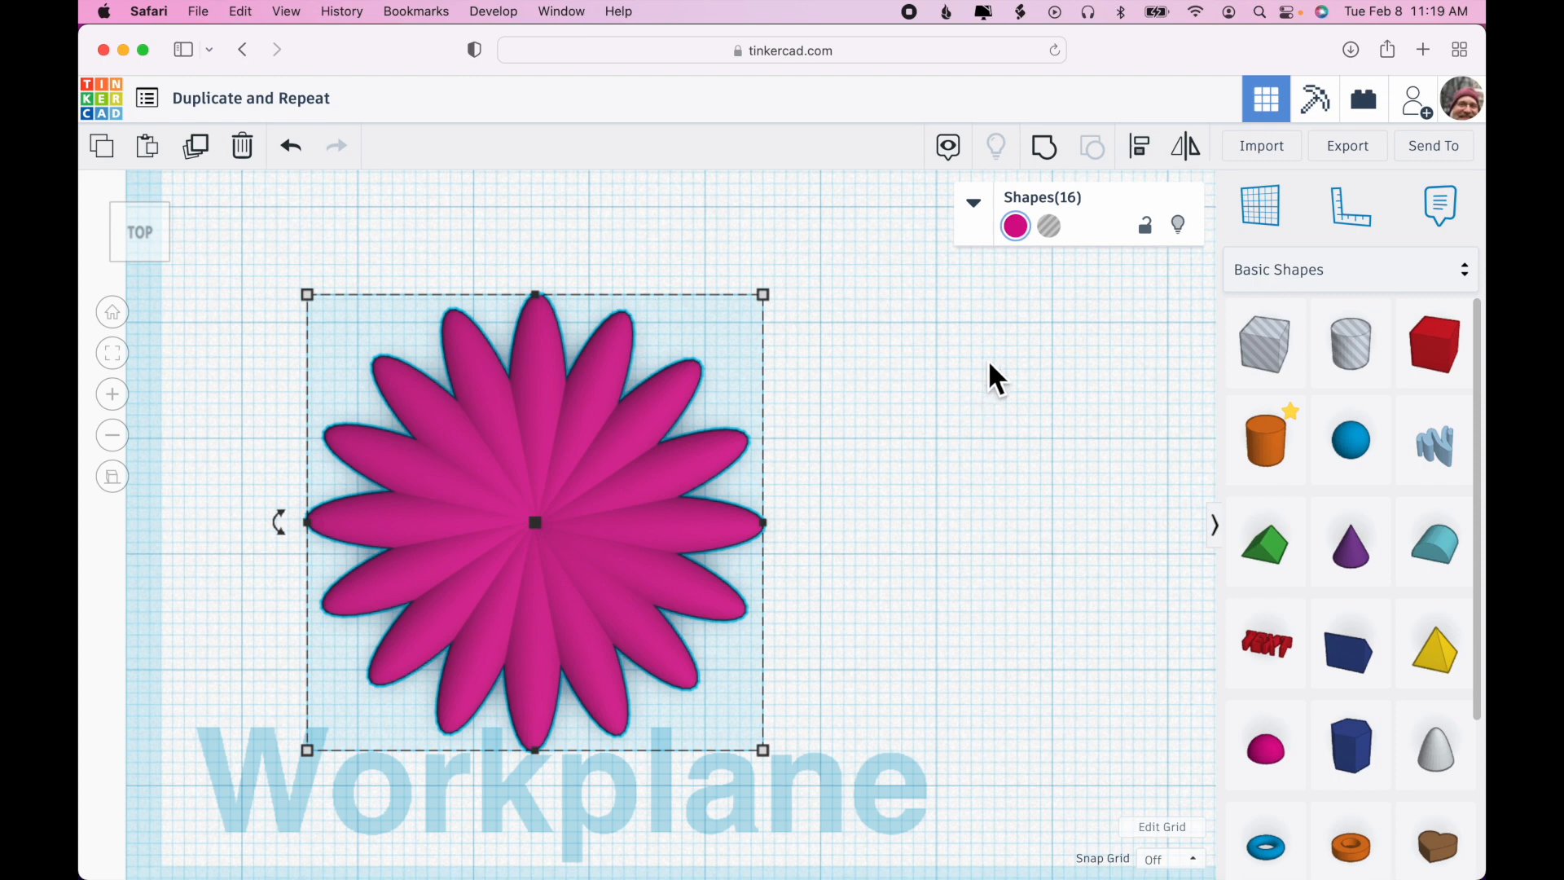
pyautogui.click(1049, 149)
pyautogui.click(1016, 228)
pyautogui.click(1095, 359)
pyautogui.click(965, 458)
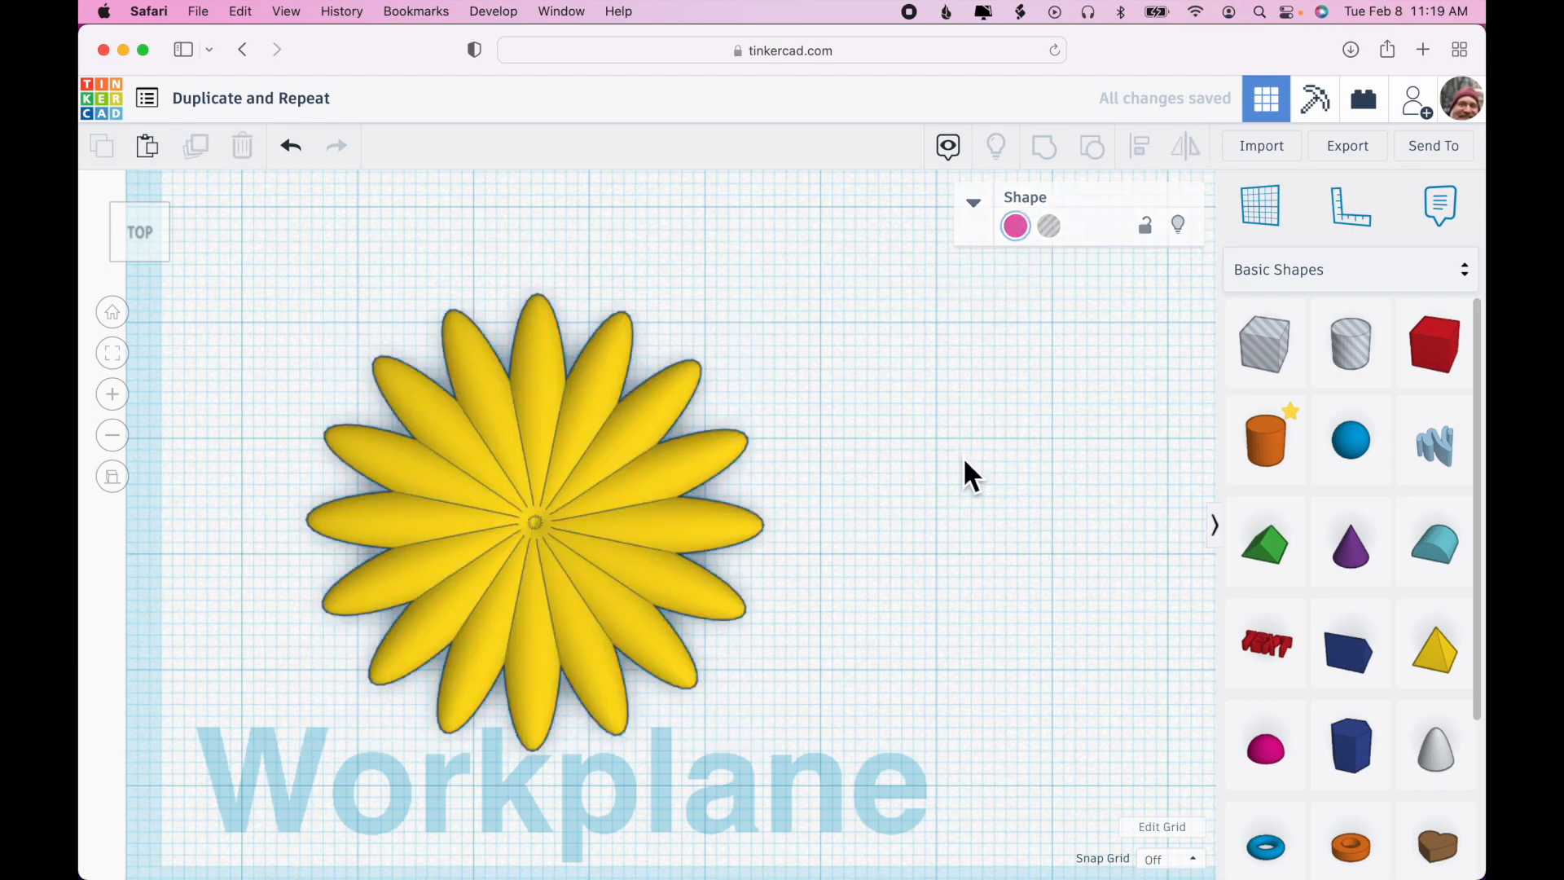
# Step: Add a half sphere, shrink it proportionally onto the flower's centre, and colour it black
pyautogui.moveTo(1263, 748); pyautogui.dragTo(833, 651)
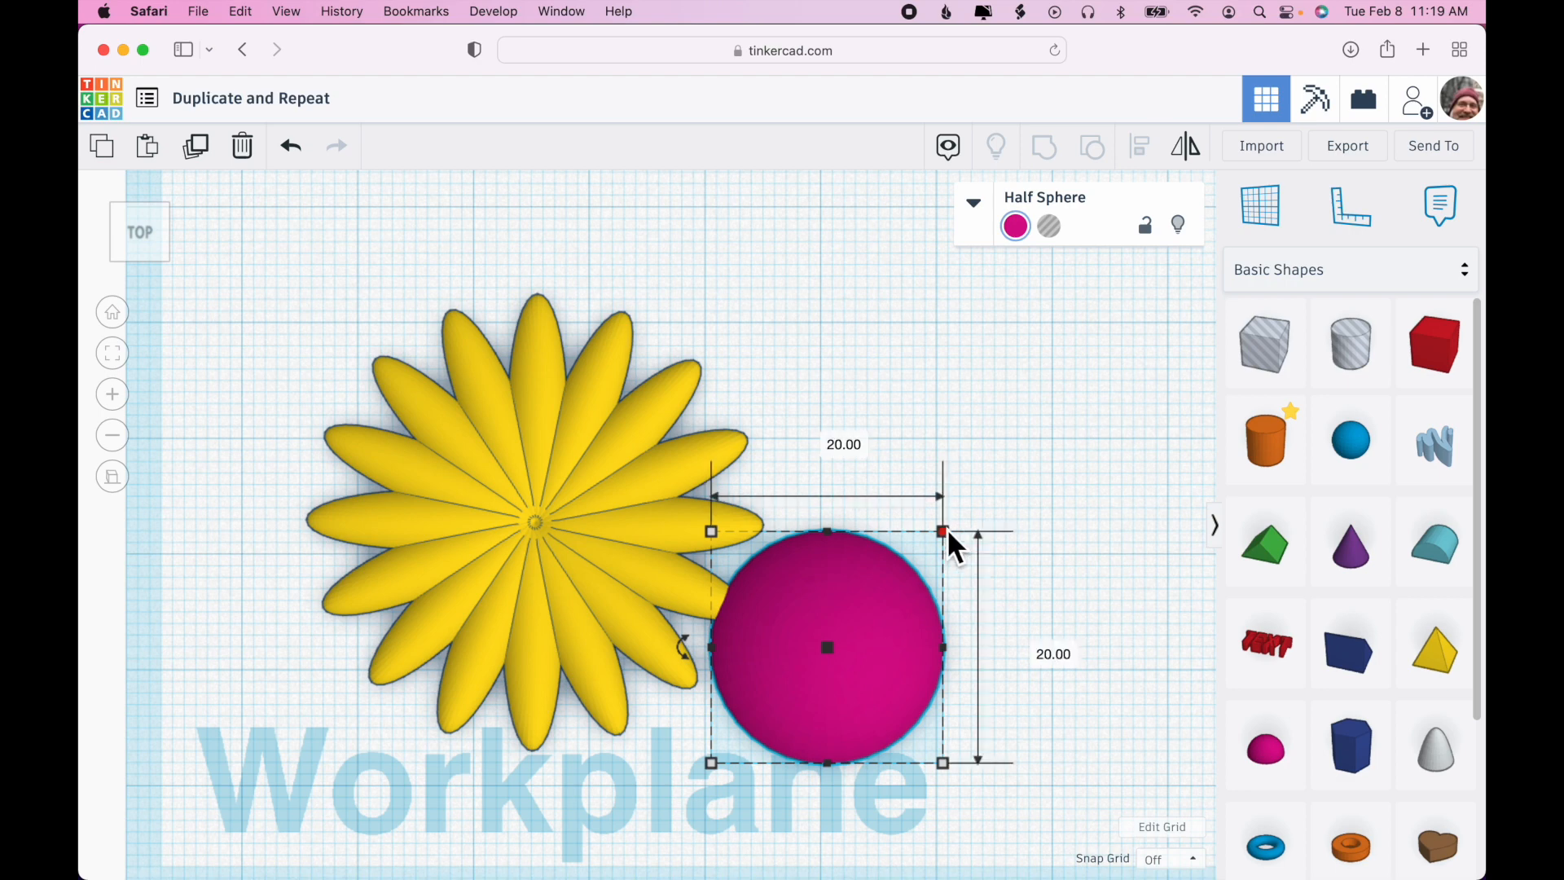
pyautogui.keyDown('shift'); pyautogui.moveTo(951, 540); pyautogui.dragTo(566, 522); pyautogui.keyUp('shift')
pyautogui.click(961, 520)
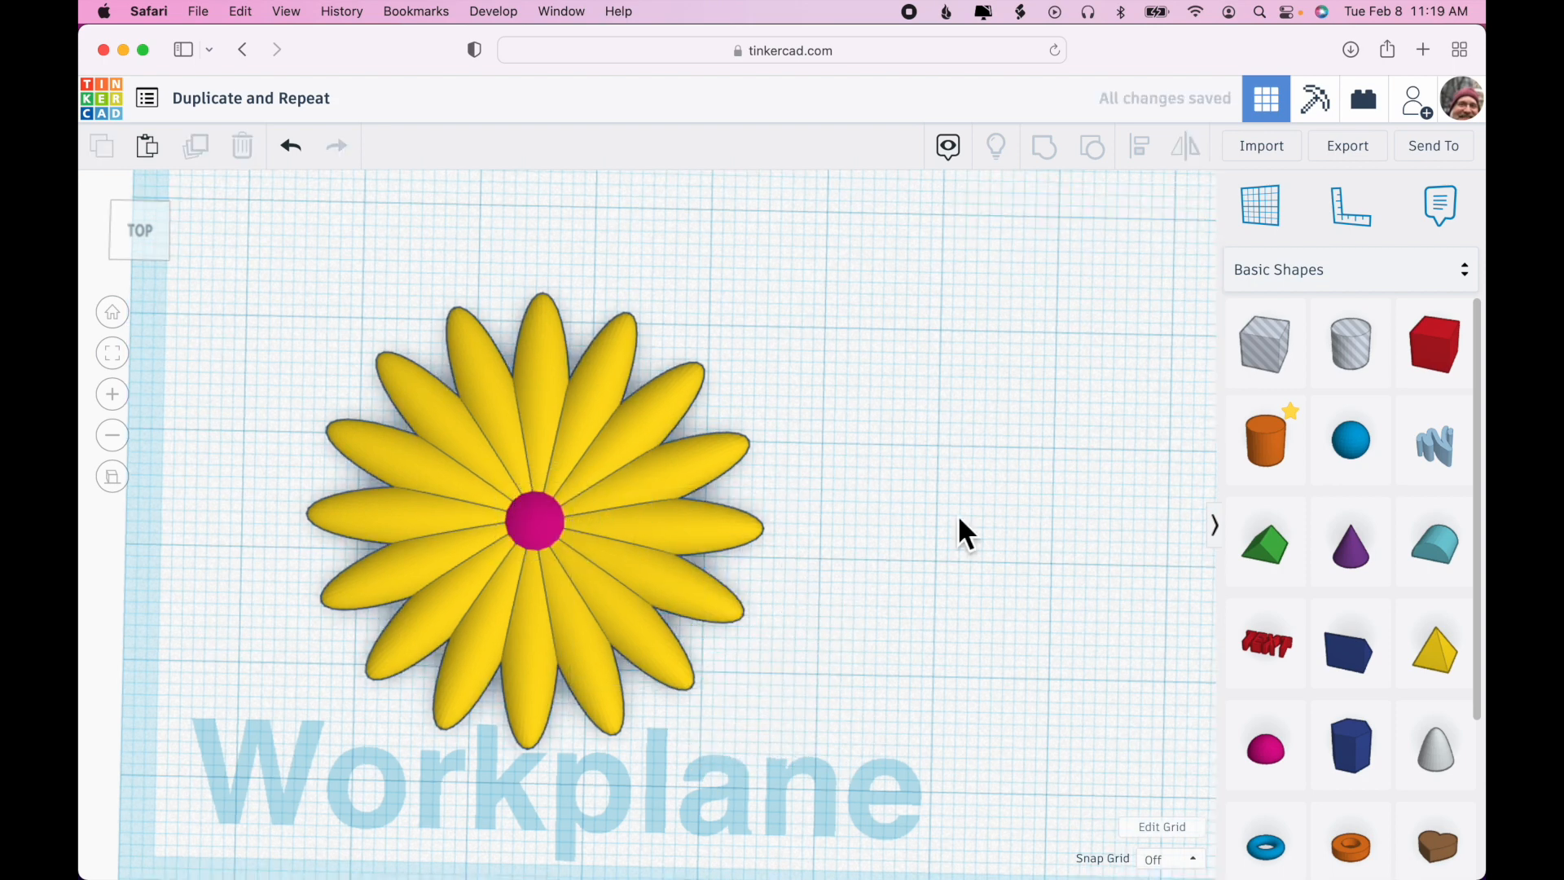
pyautogui.click(564, 525)
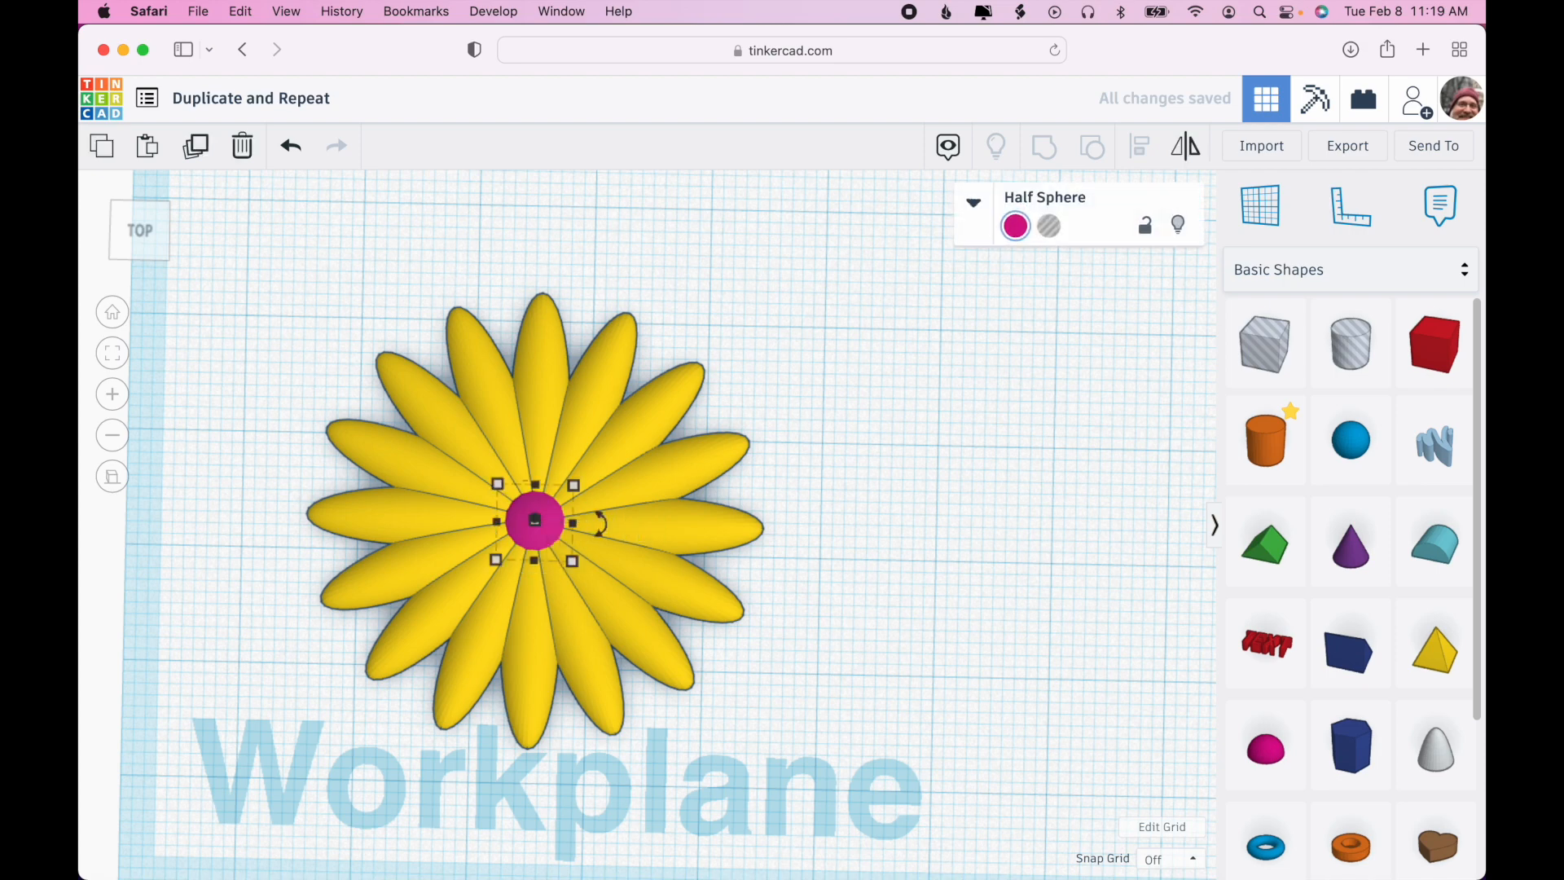
pyautogui.click(1016, 226)
pyautogui.click(1413, 394)
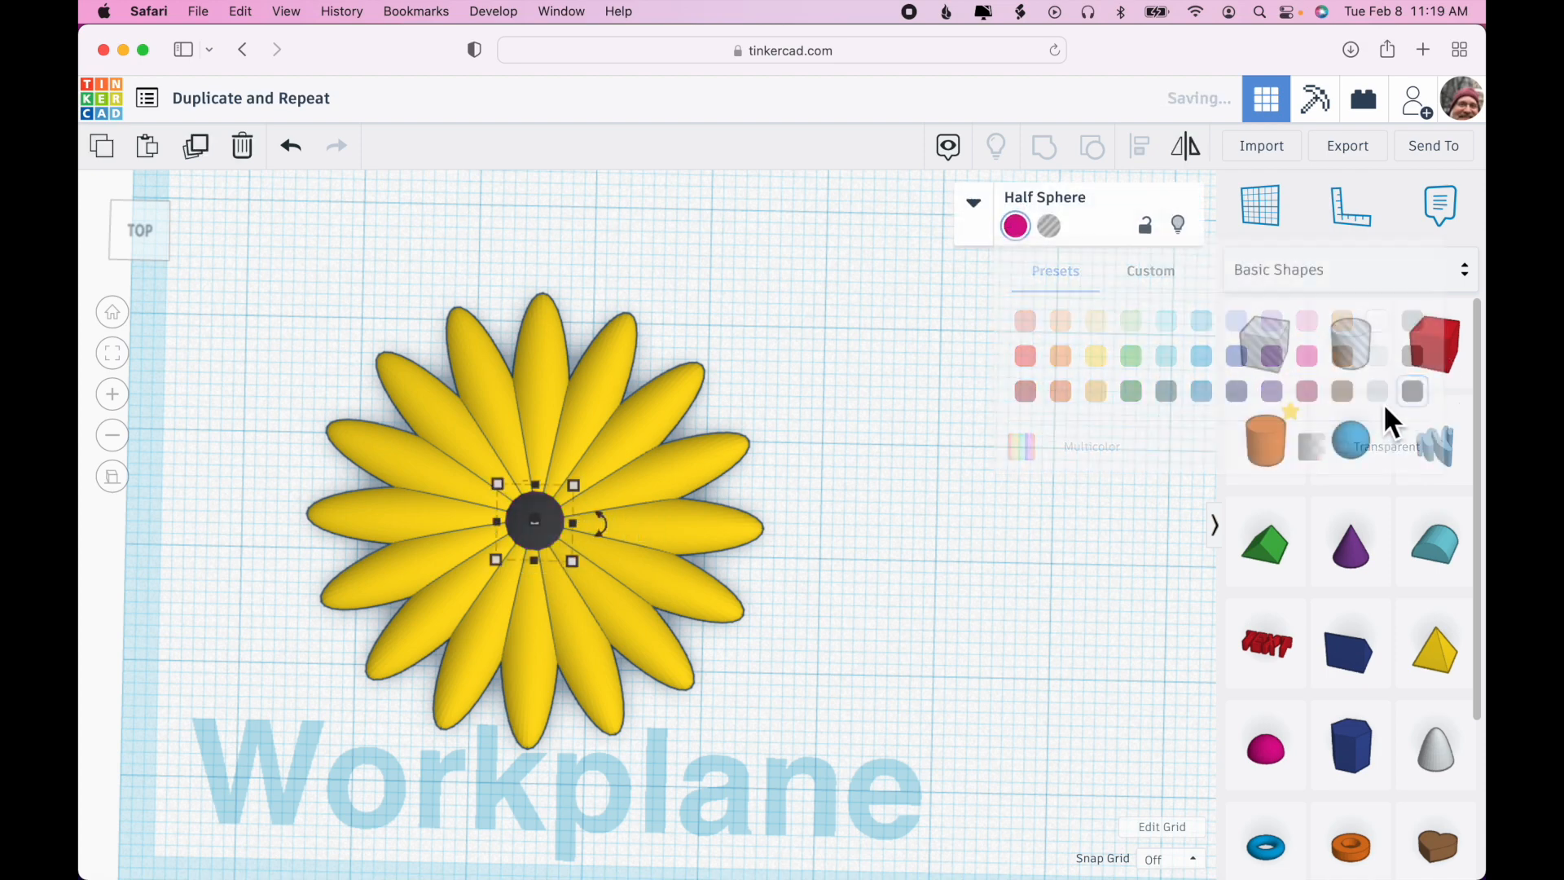
pyautogui.click(781, 689)
# Step: Group the yellow petals with the black centre
pyautogui.moveTo(795, 715); pyautogui.dragTo(795, 715)
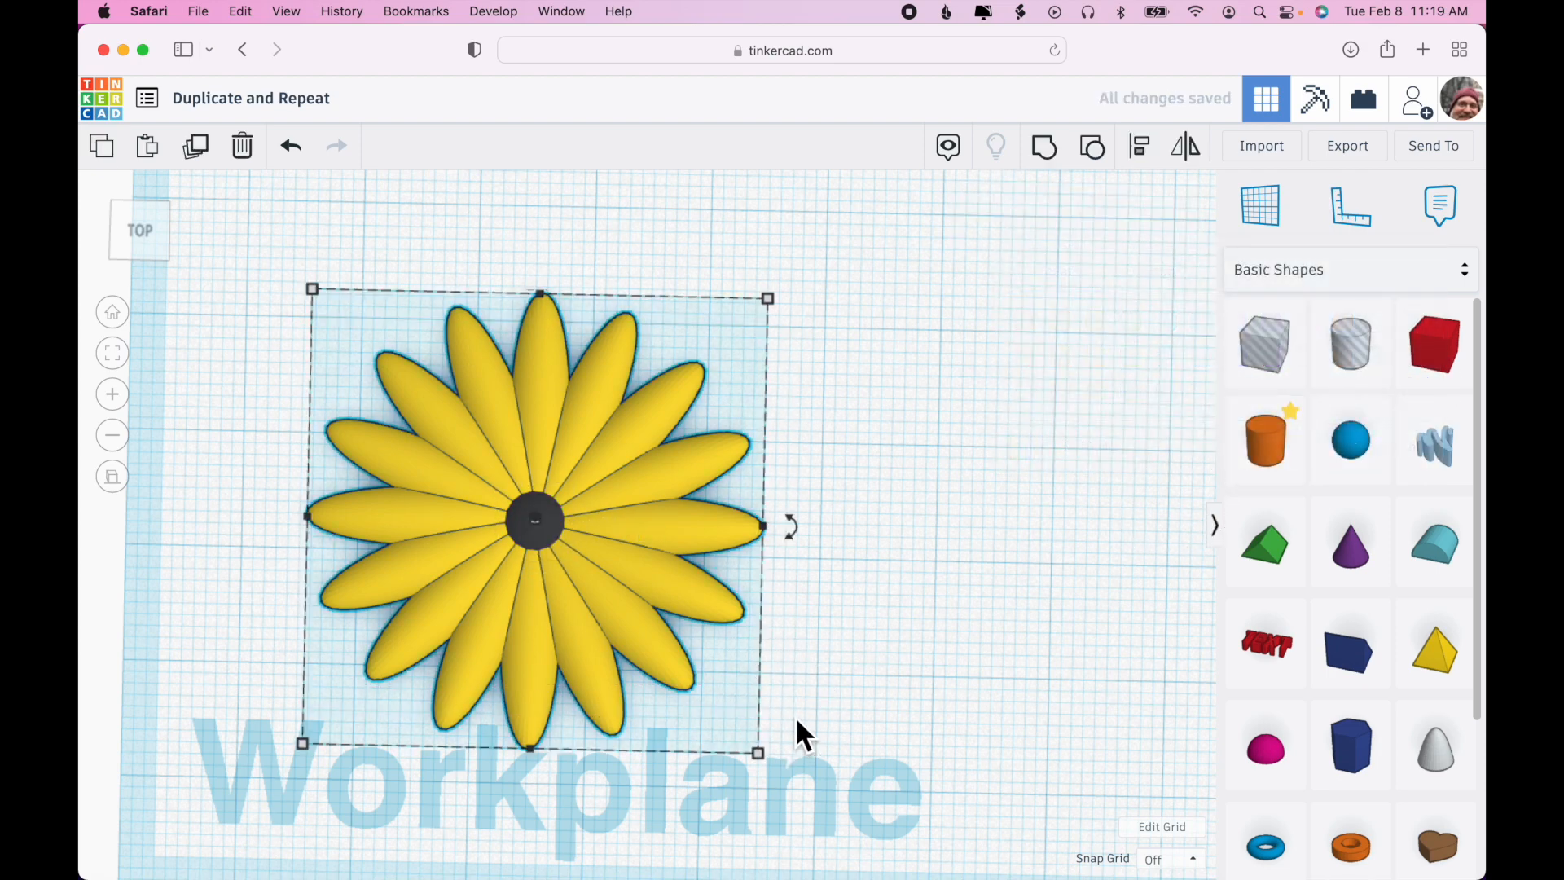
pyautogui.click(1049, 150)
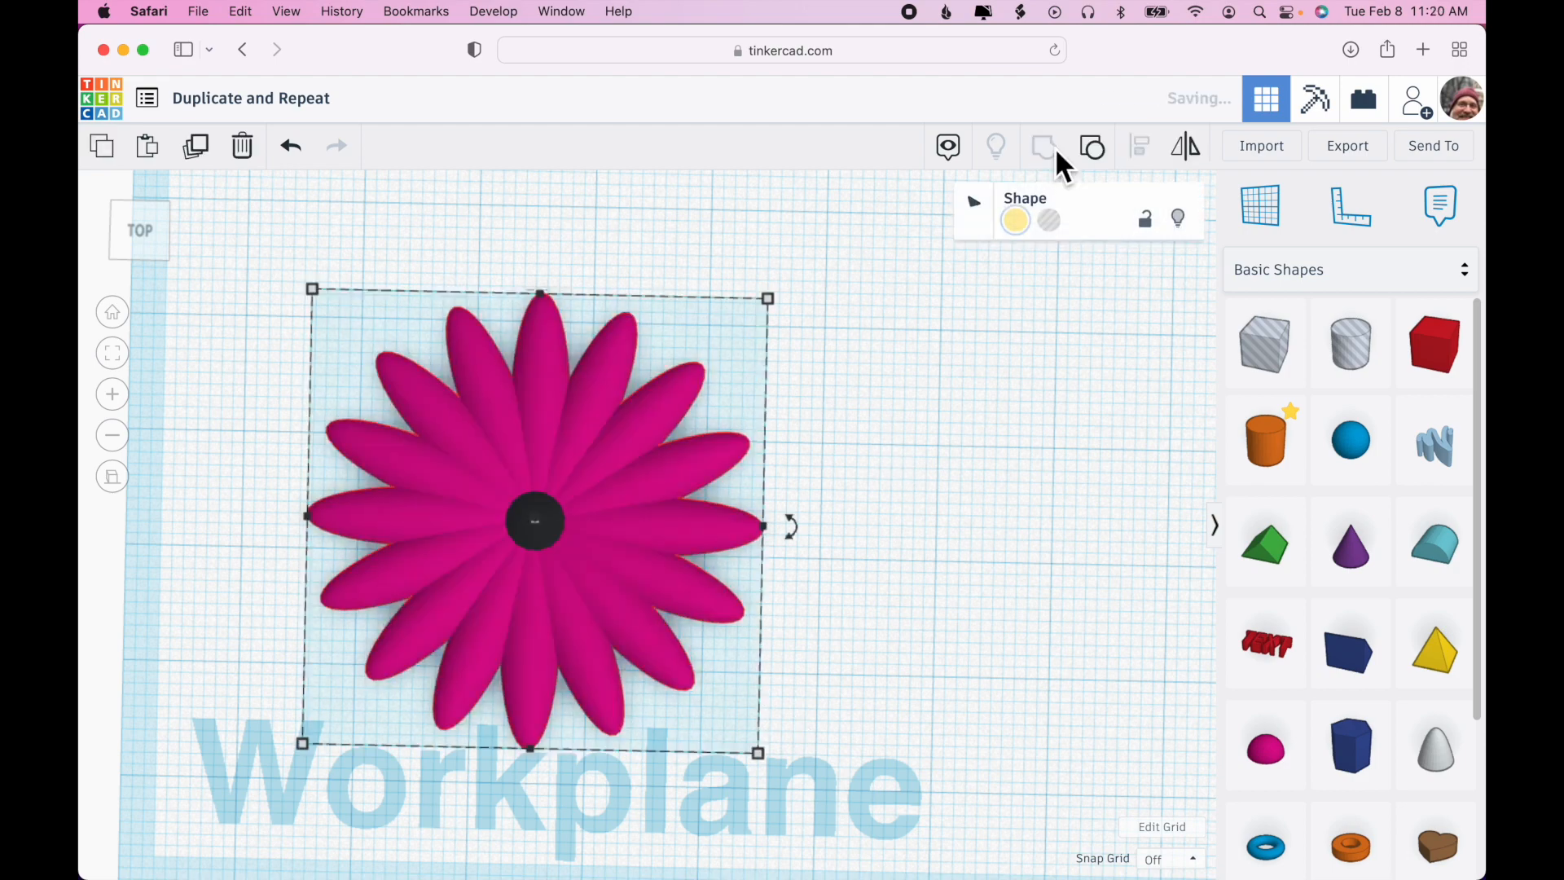
pyautogui.click(899, 397)
pyautogui.moveTo(950, 490)
pyautogui.mouseDown(button='right')
pyautogui.moveTo(952, 303)
pyautogui.moveTo(967, 480)
pyautogui.mouseUp(button='right')
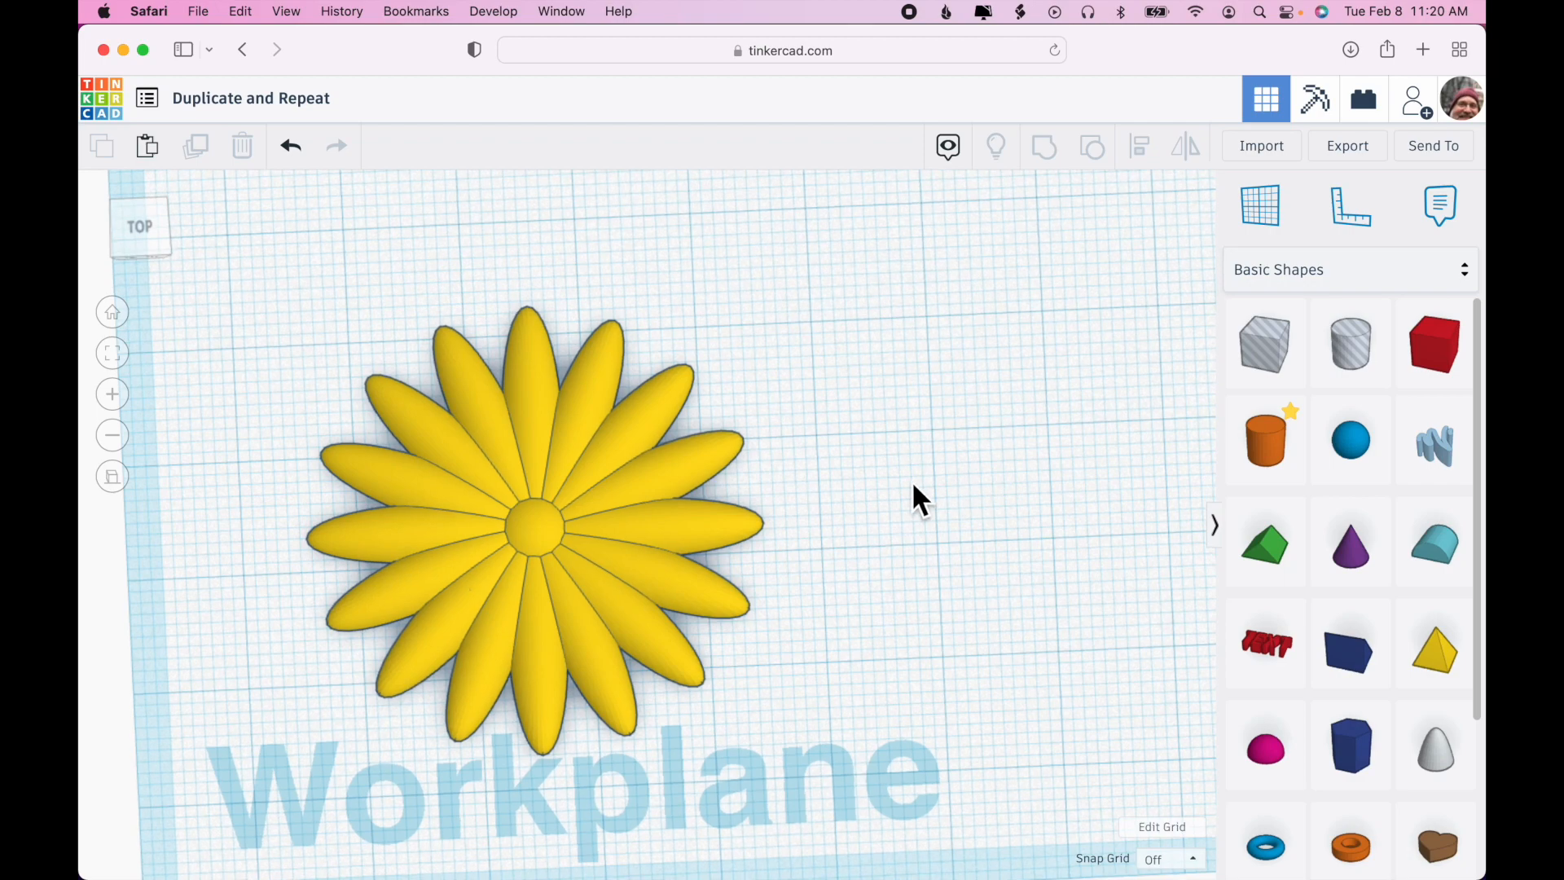
pyautogui.moveTo(961, 580); pyautogui.dragTo(955, 603, button='right')
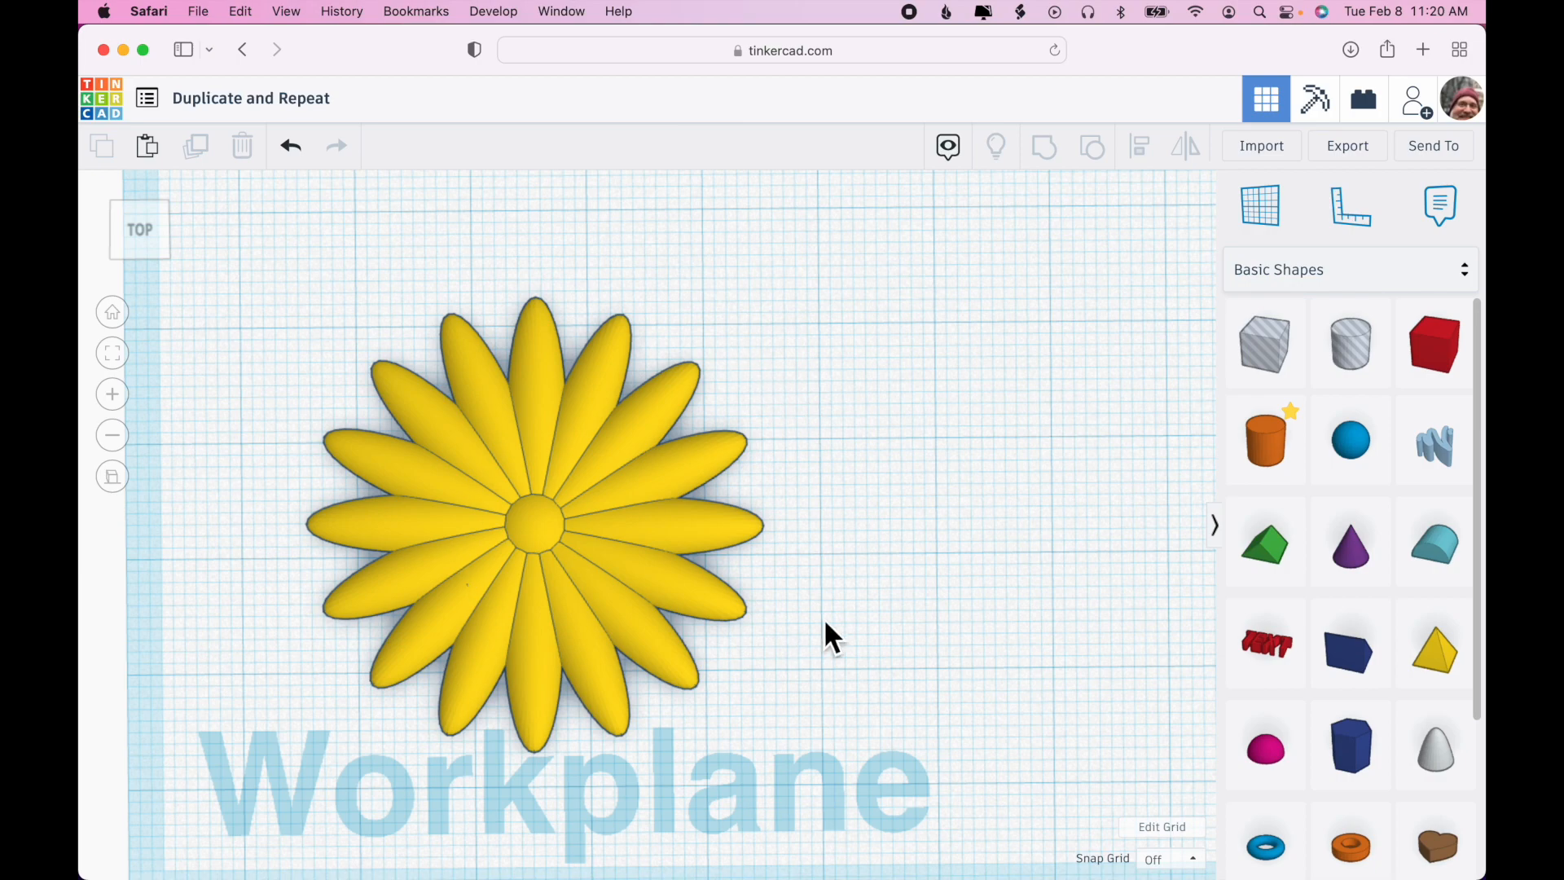
# Step: Shift the grouped flower slightly back and left, and turn on Multicolor to restore its separate colours
pyautogui.moveTo(621, 580); pyautogui.dragTo(583, 530)
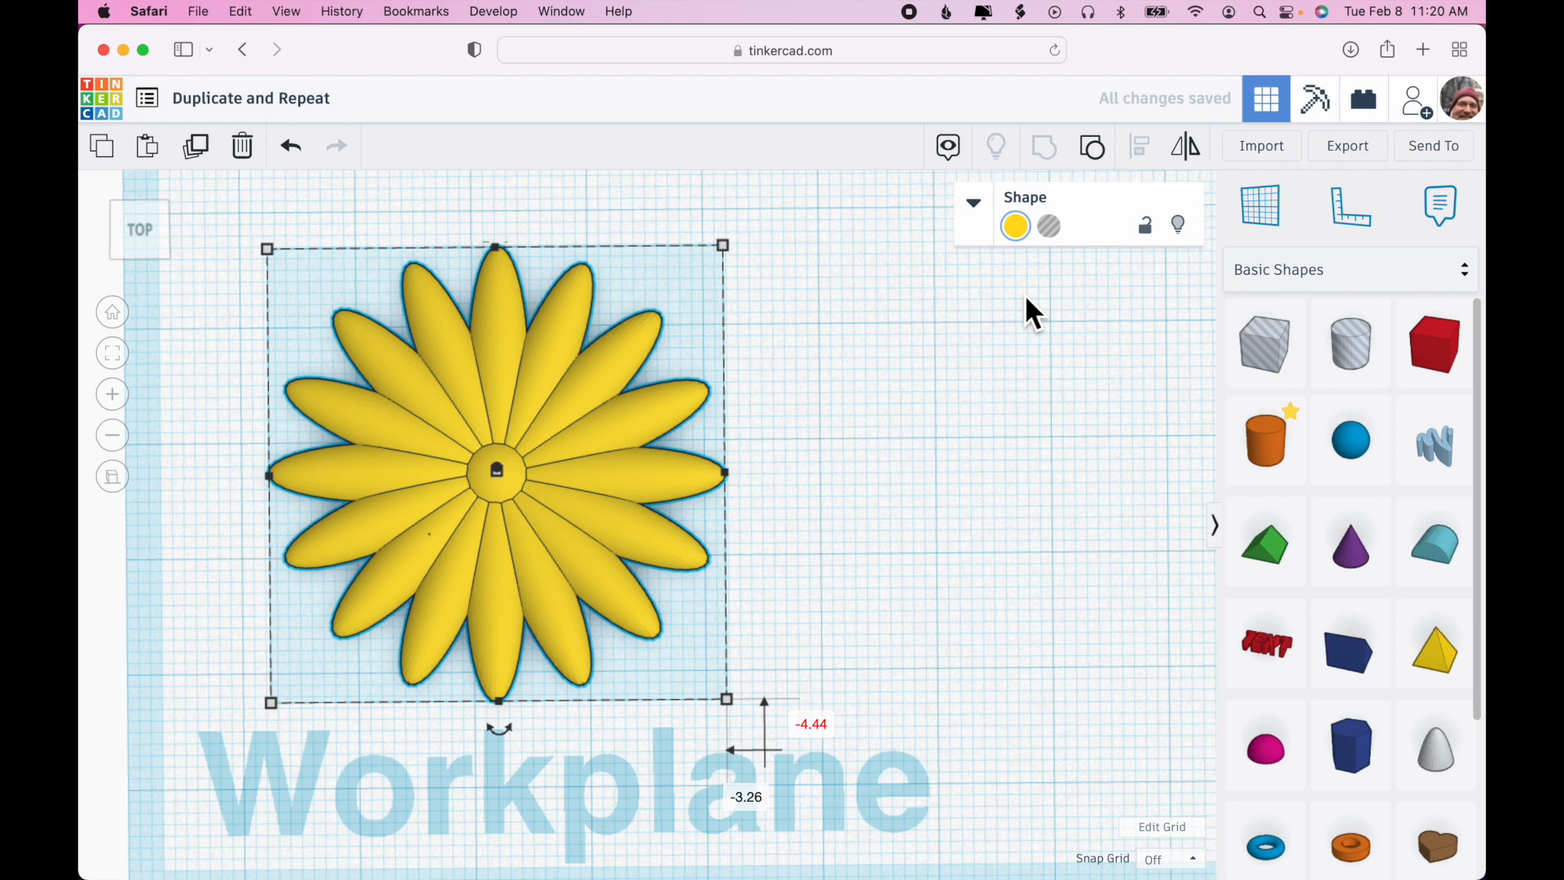
pyautogui.click(1016, 230)
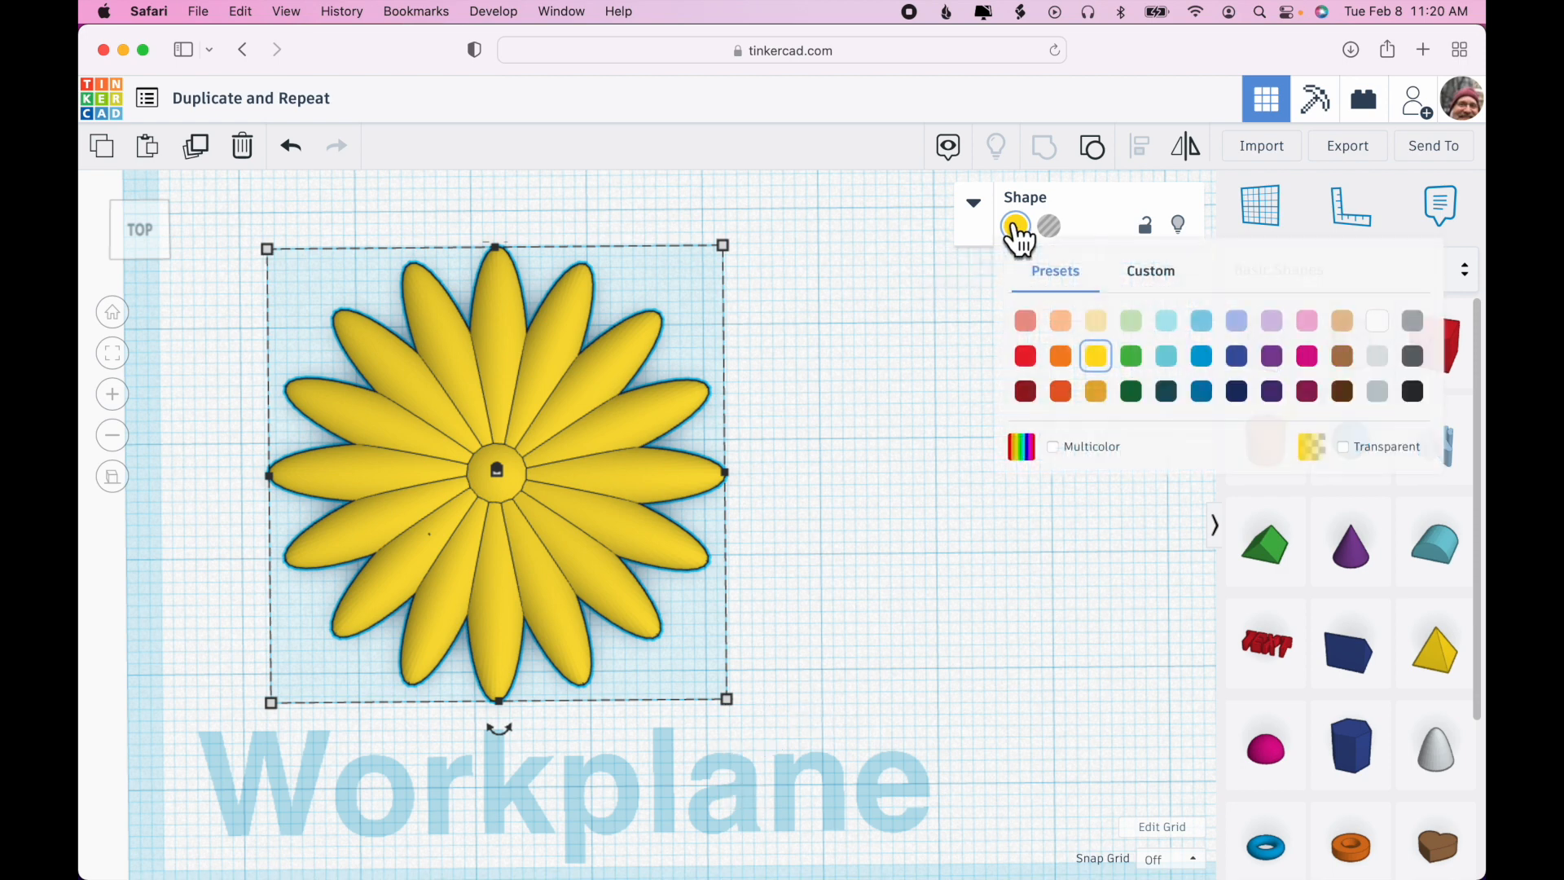
pyautogui.click(1056, 450)
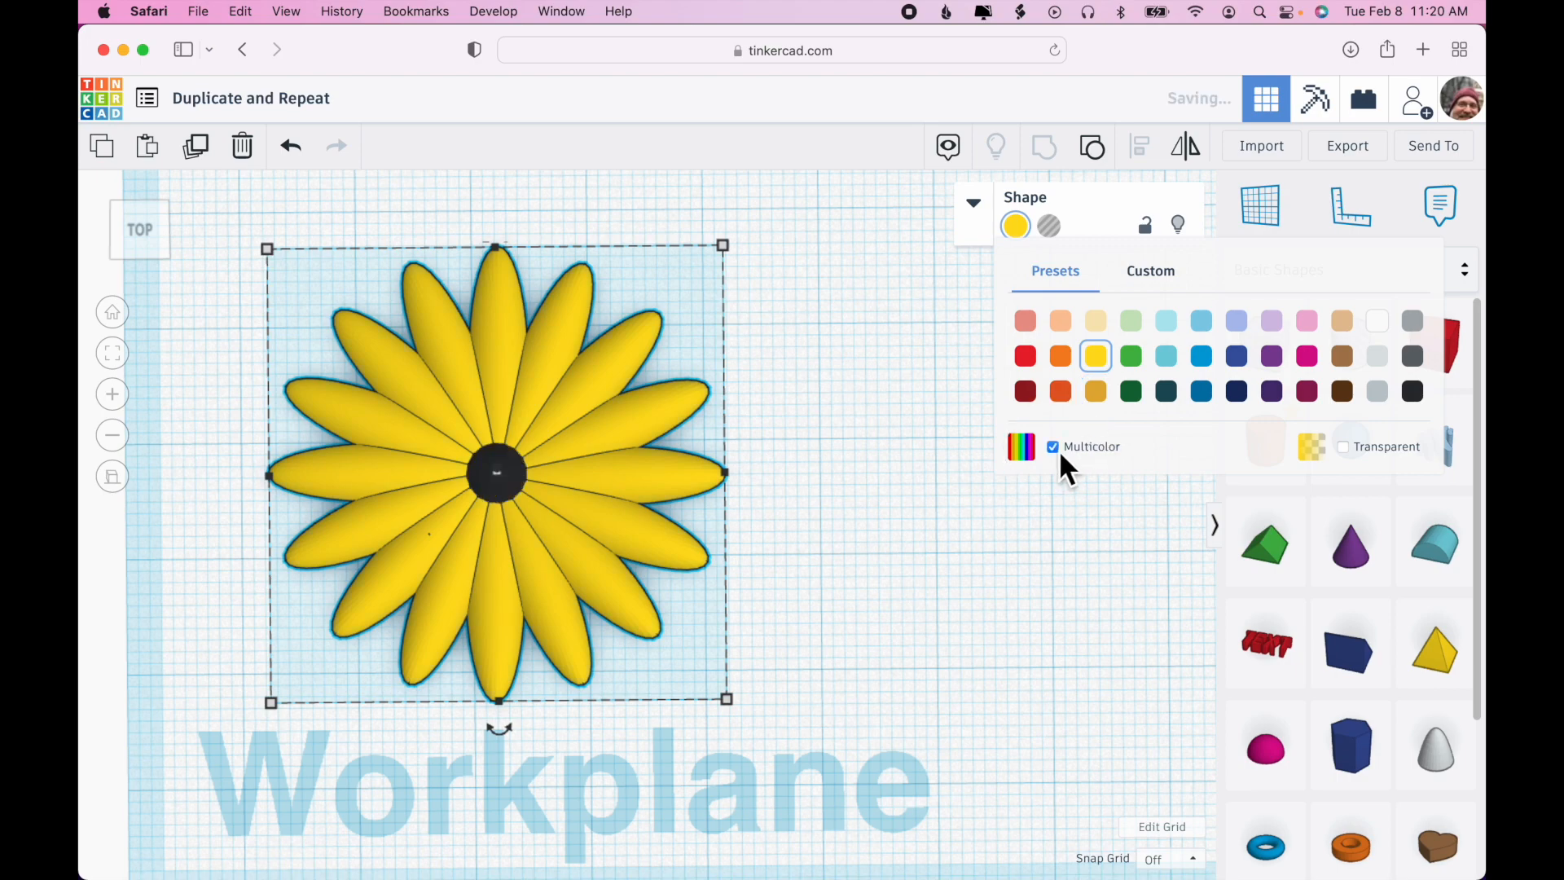
pyautogui.click(907, 561)
# Step: Arrange the flower and the perforated red bar along the workplane's left edge, with the bar behind the flower
pyautogui.moveTo(588, 532); pyautogui.dragTo(488, 585)
pyautogui.moveTo(917, 617); pyautogui.dragTo(917, 568, button='right')
pyautogui.moveTo(860, 451); pyautogui.dragTo(859, 497, button='right')
pyautogui.scroll(-5, 858, 497)
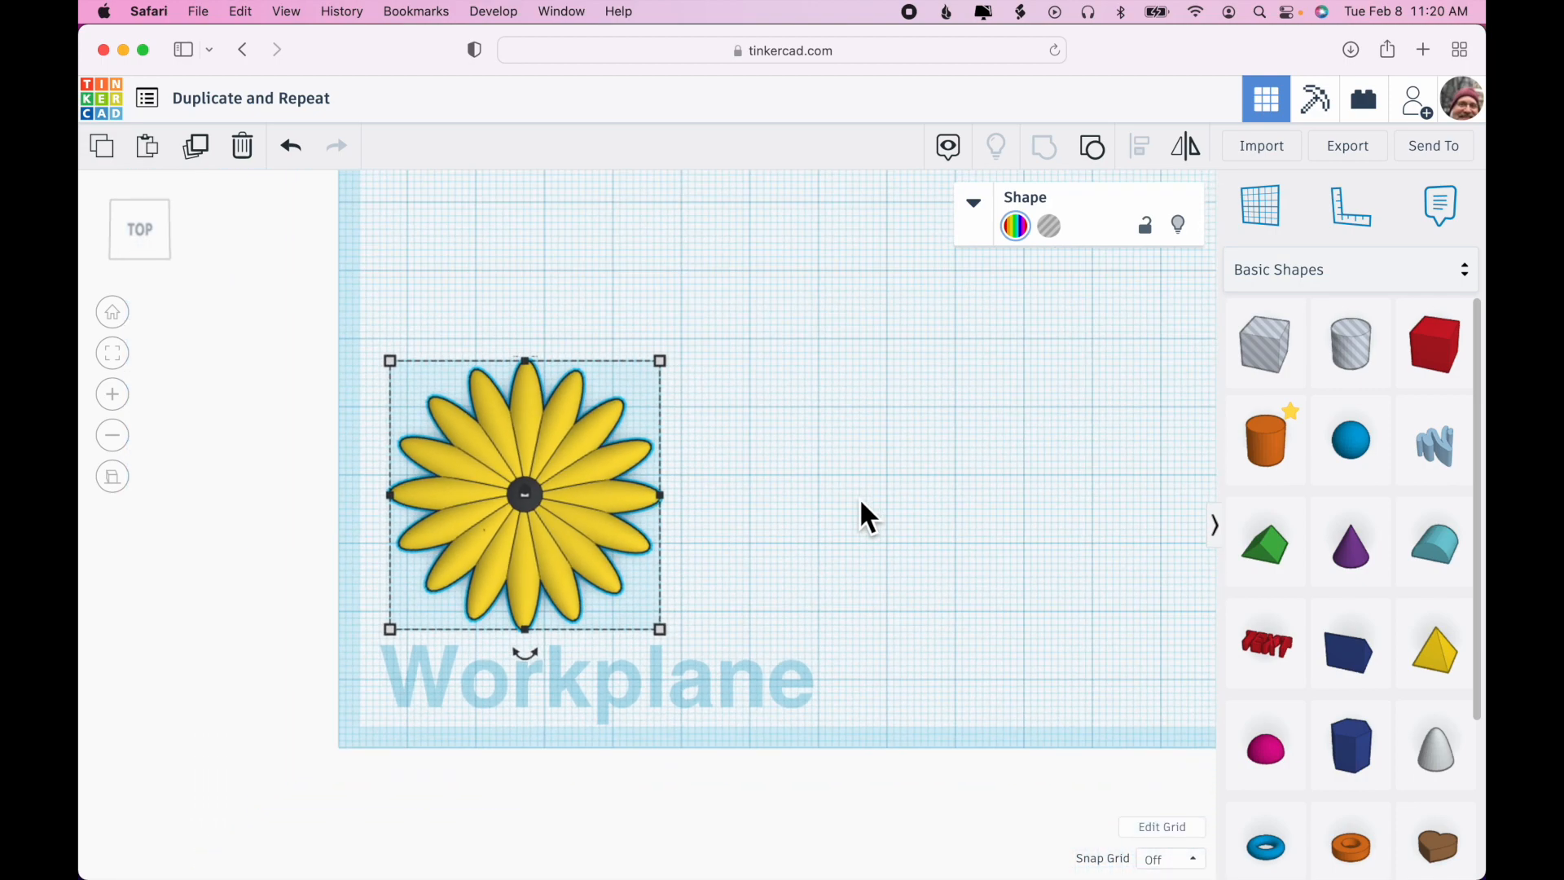
pyautogui.scroll(-2, 753, 261)
pyautogui.moveTo(744, 269); pyautogui.dragTo(733, 329)
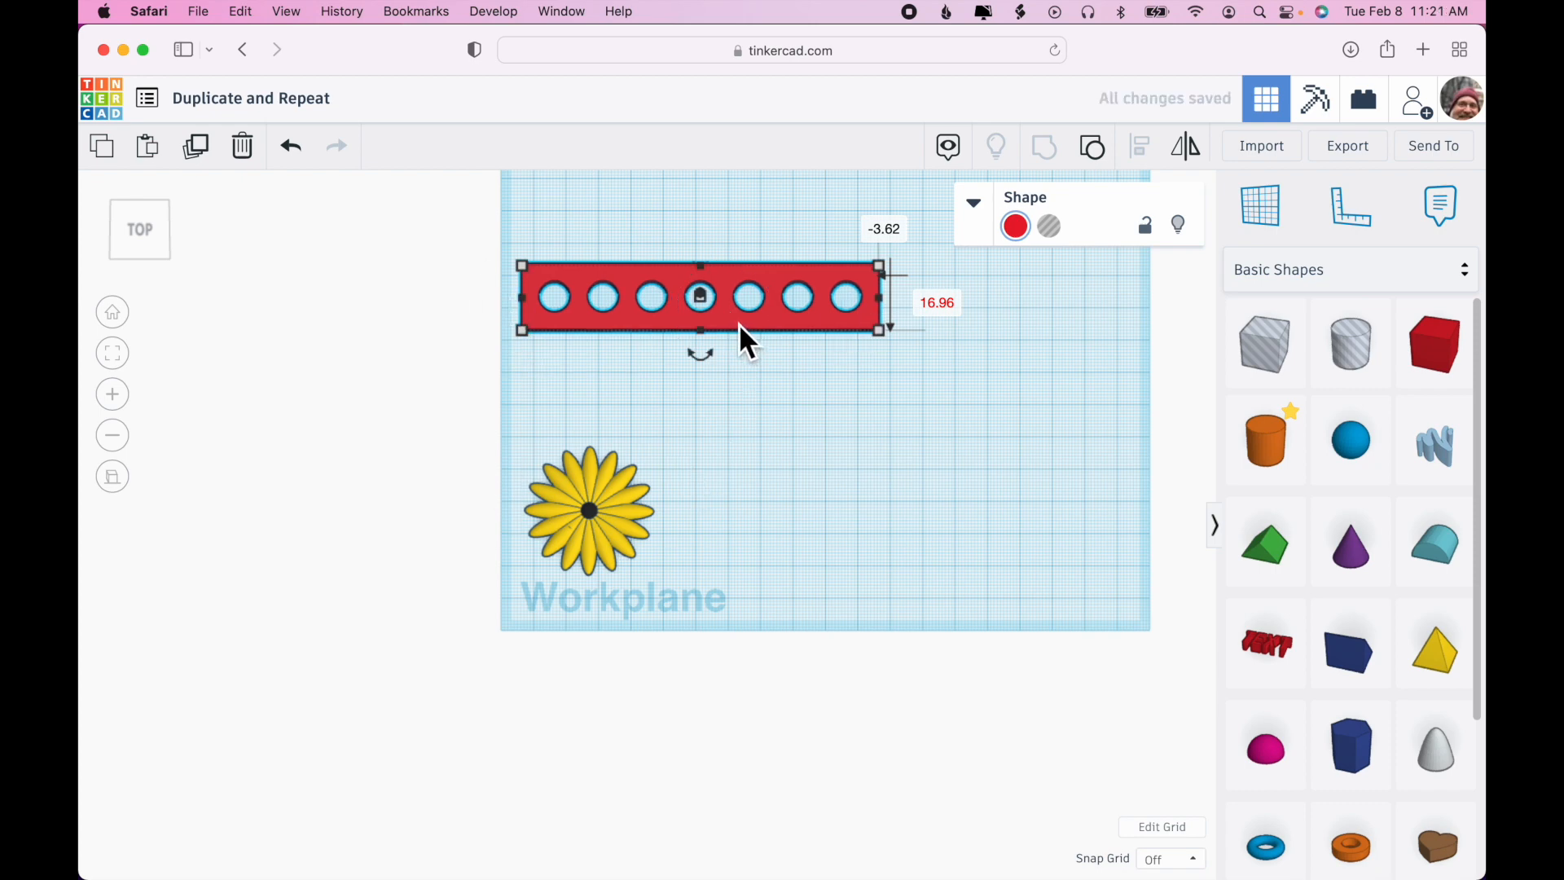
pyautogui.moveTo(740, 324); pyautogui.dragTo(740, 296)
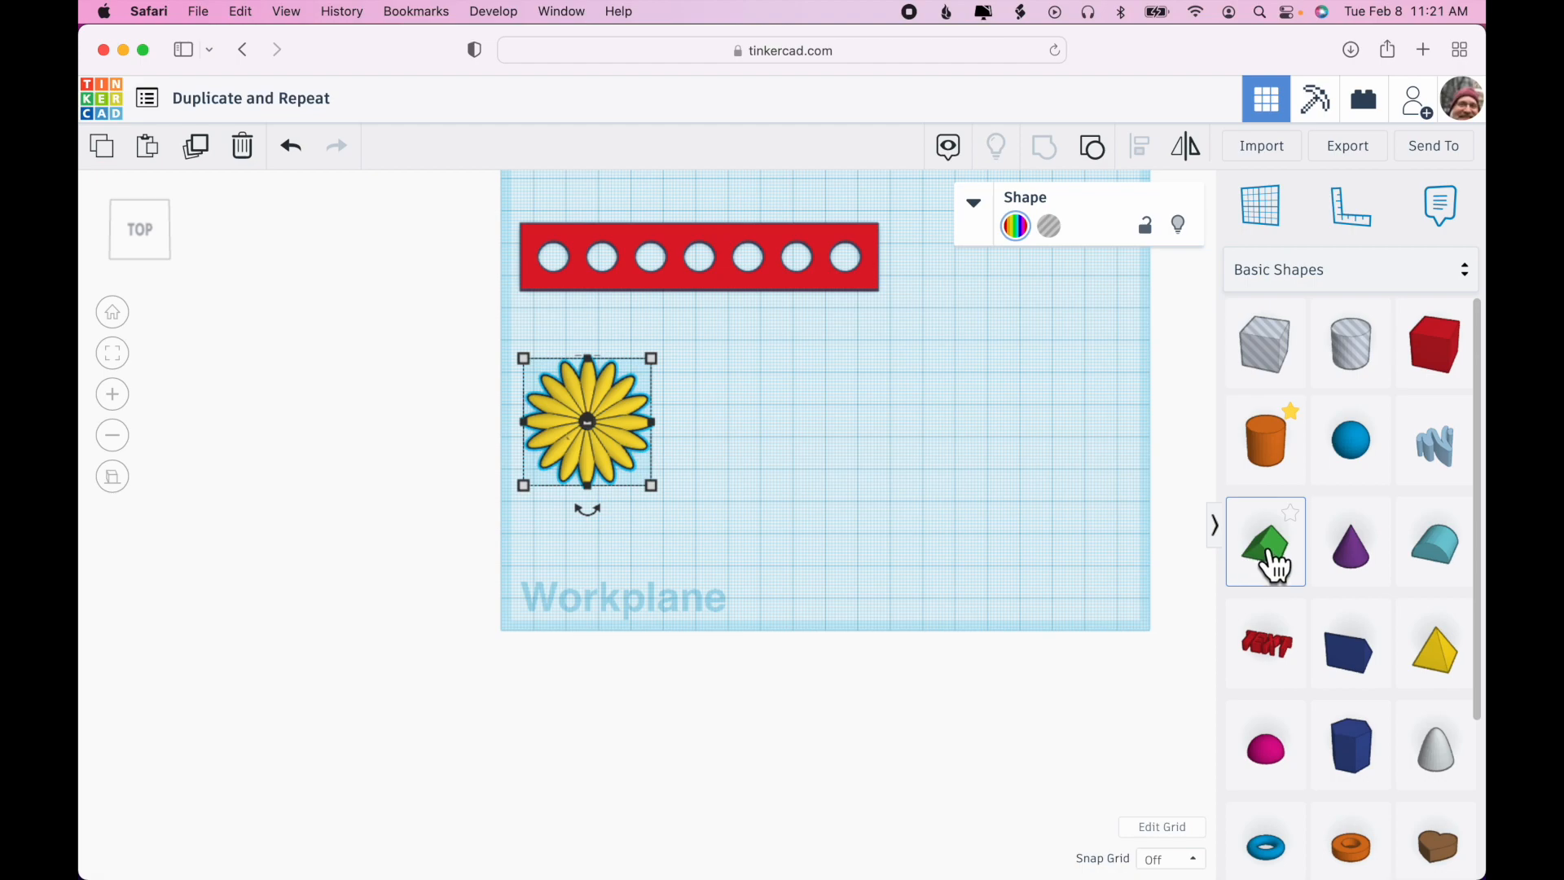
# Step: Place a green roof shape right of the flower and rotate it to stand on its triangular end
pyautogui.moveTo(1274, 562); pyautogui.dragTo(814, 448)
pyautogui.scroll(4, 892, 493)
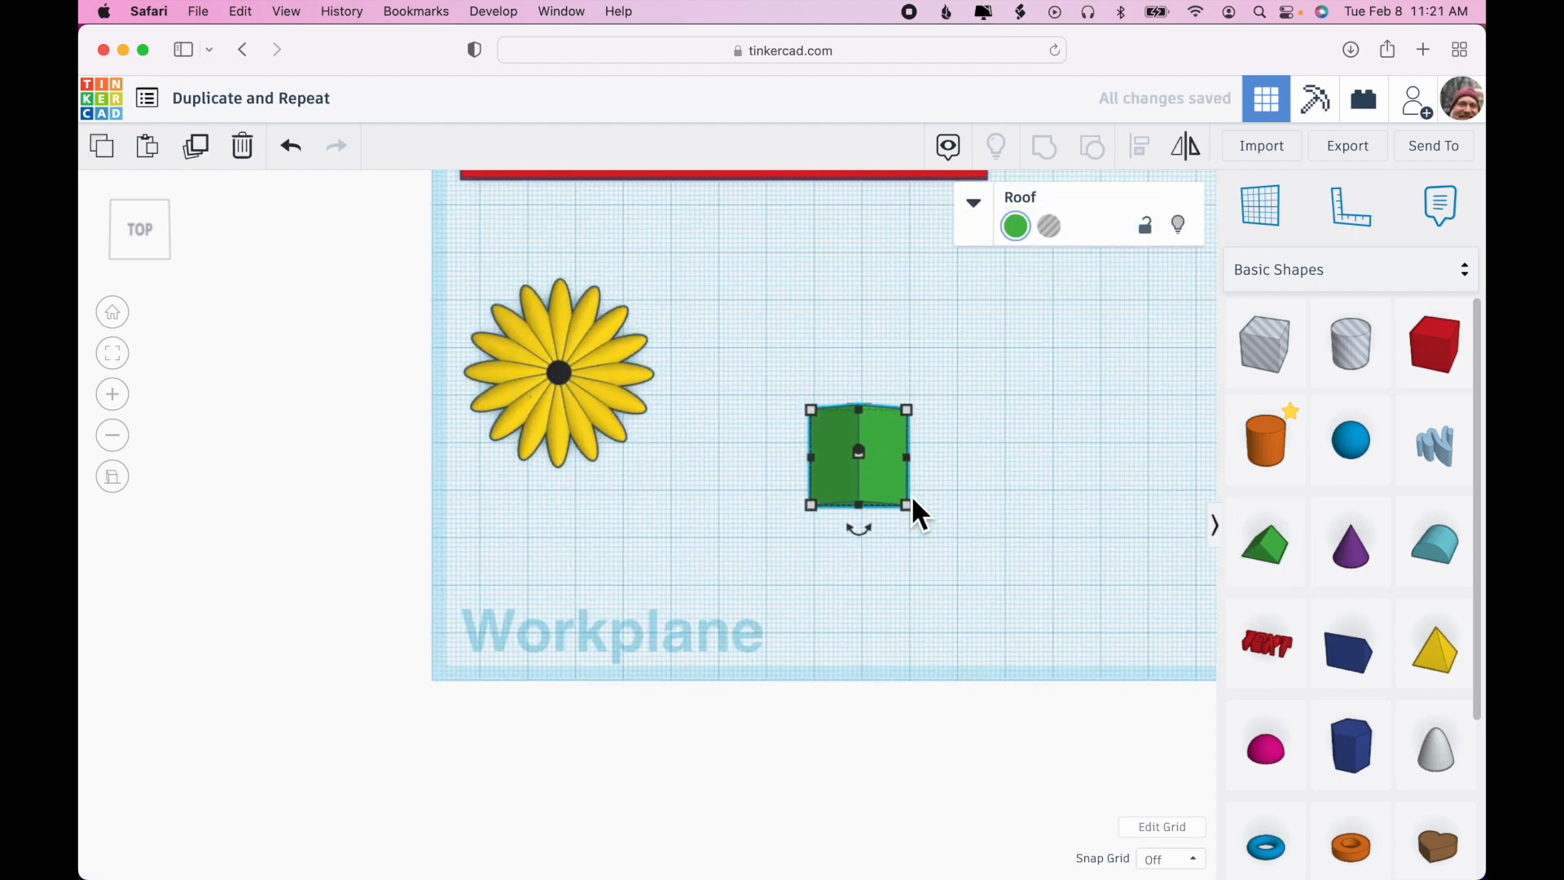
pyautogui.moveTo(1096, 590); pyautogui.dragTo(888, 477, button='right')
pyautogui.moveTo(829, 498); pyautogui.dragTo(858, 520)
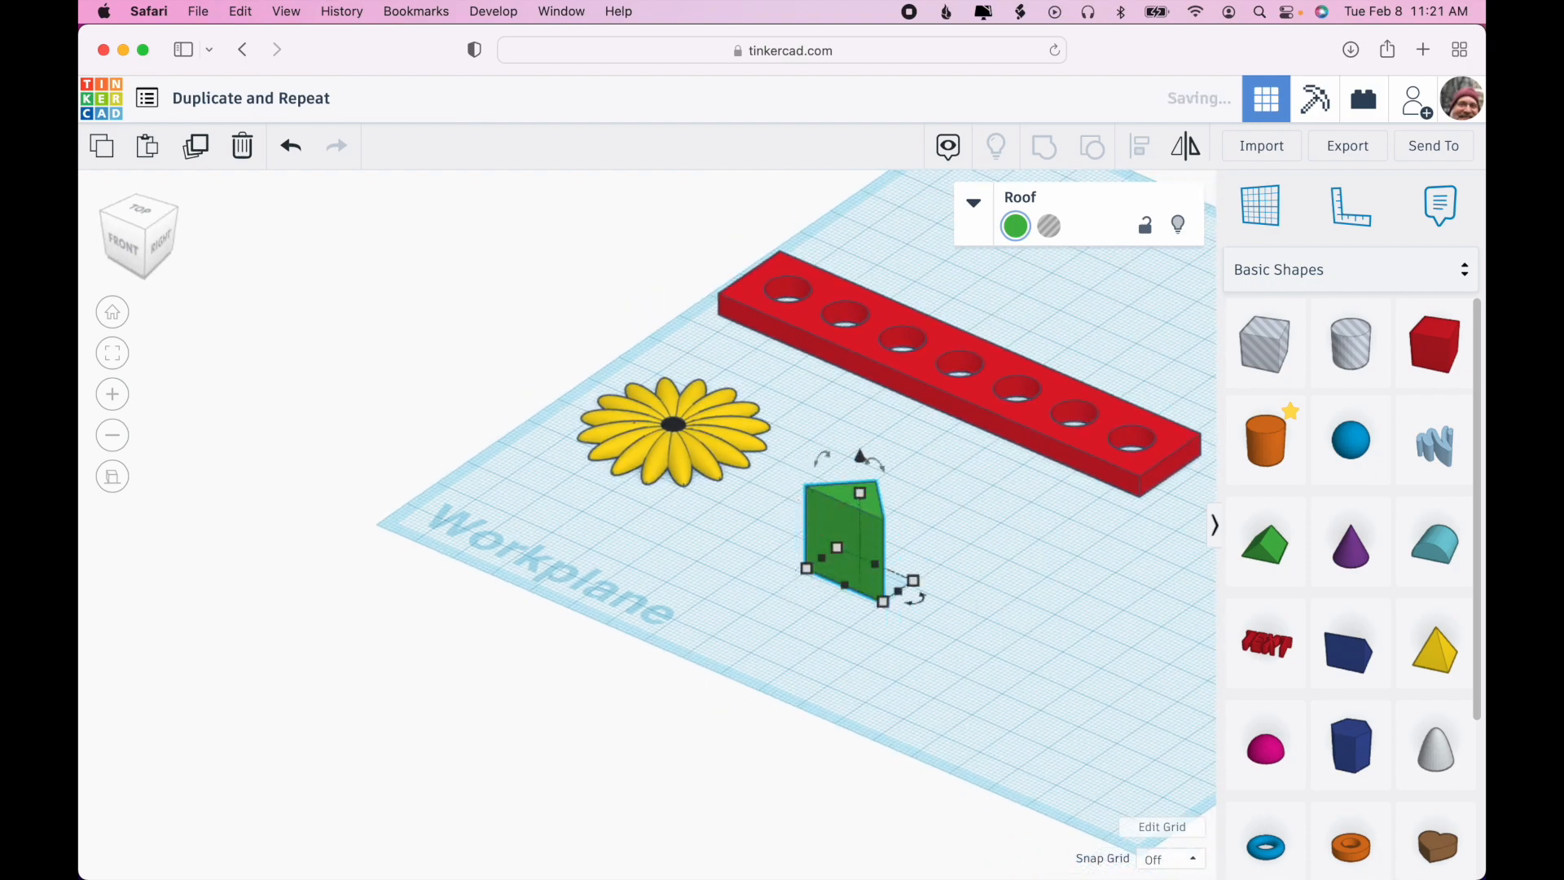
pyautogui.click(1001, 613)
# Step: Duplicate the roof, rotate the copy 45°, and move it up against the original triangle's left slope
pyautogui.moveTo(1000, 611); pyautogui.dragTo(1161, 735, button='right')
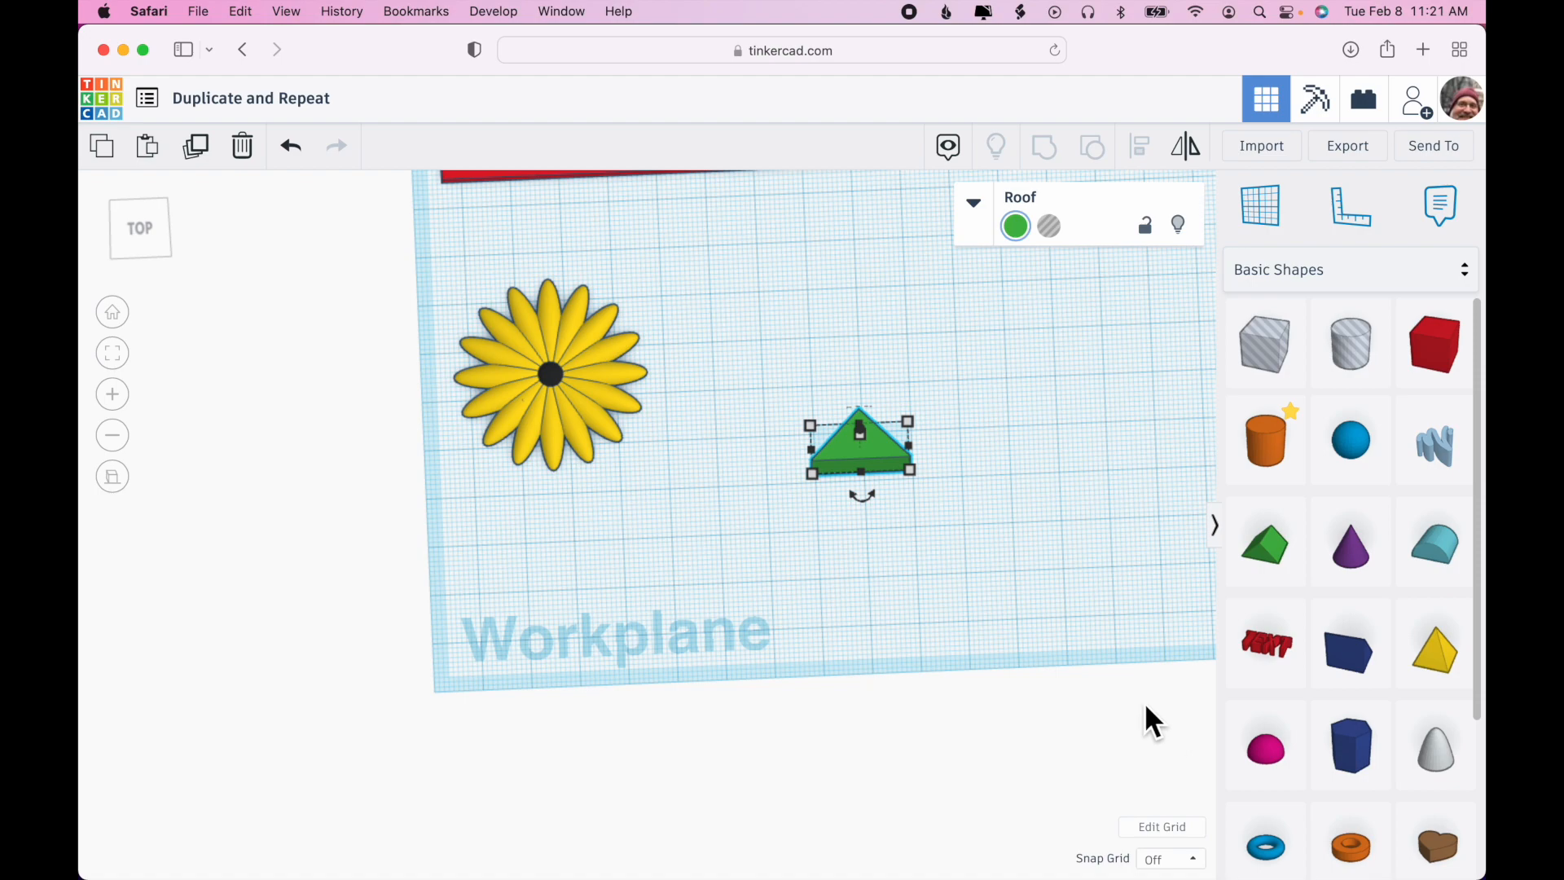
pyautogui.click(150, 239)
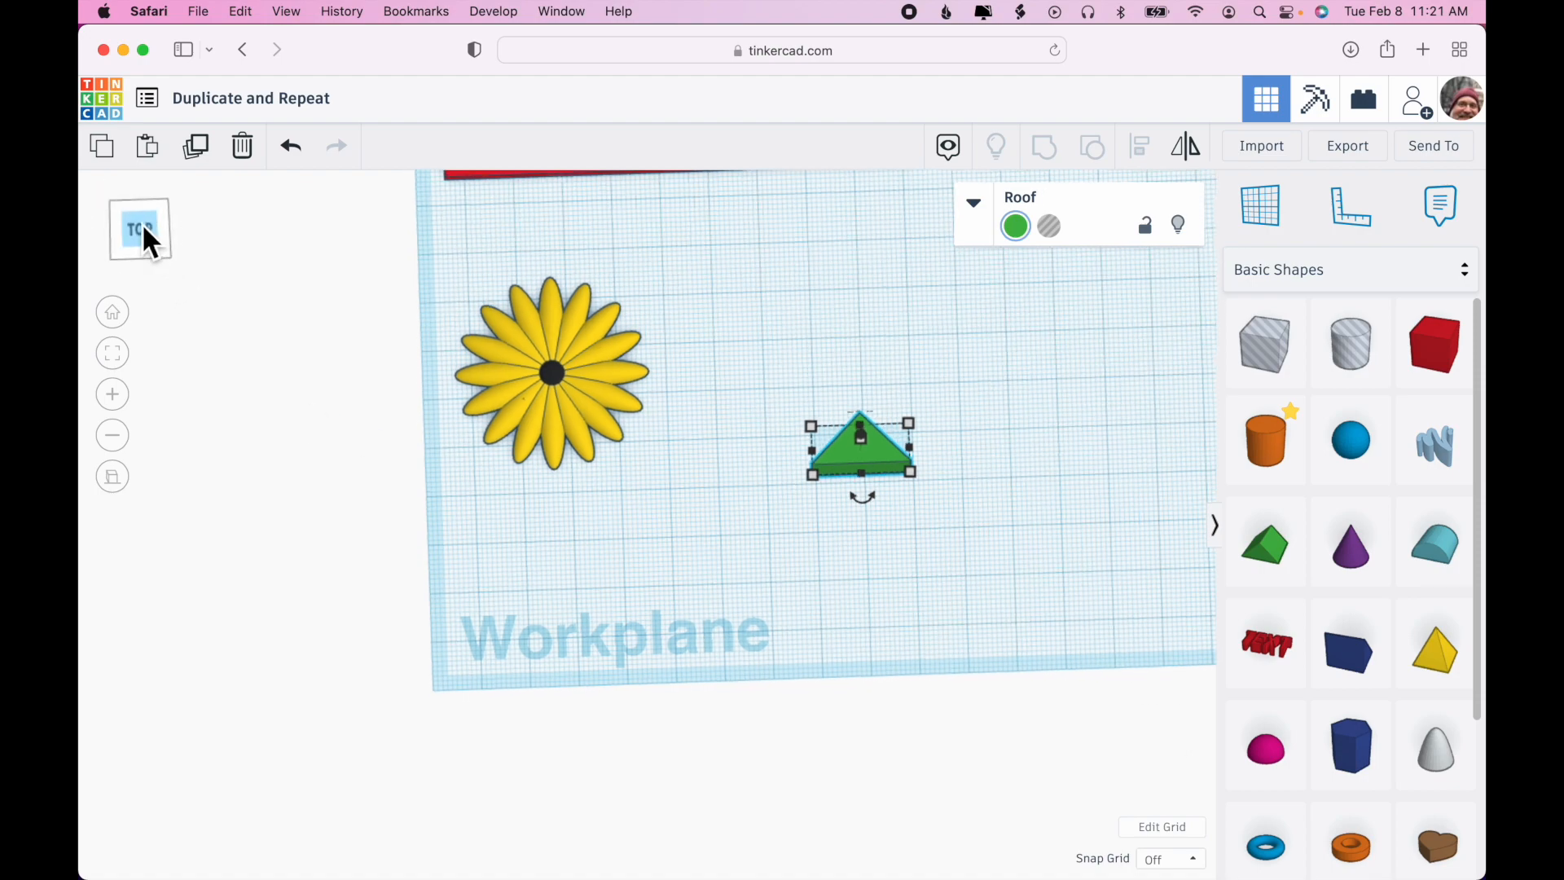
pyautogui.press('f')
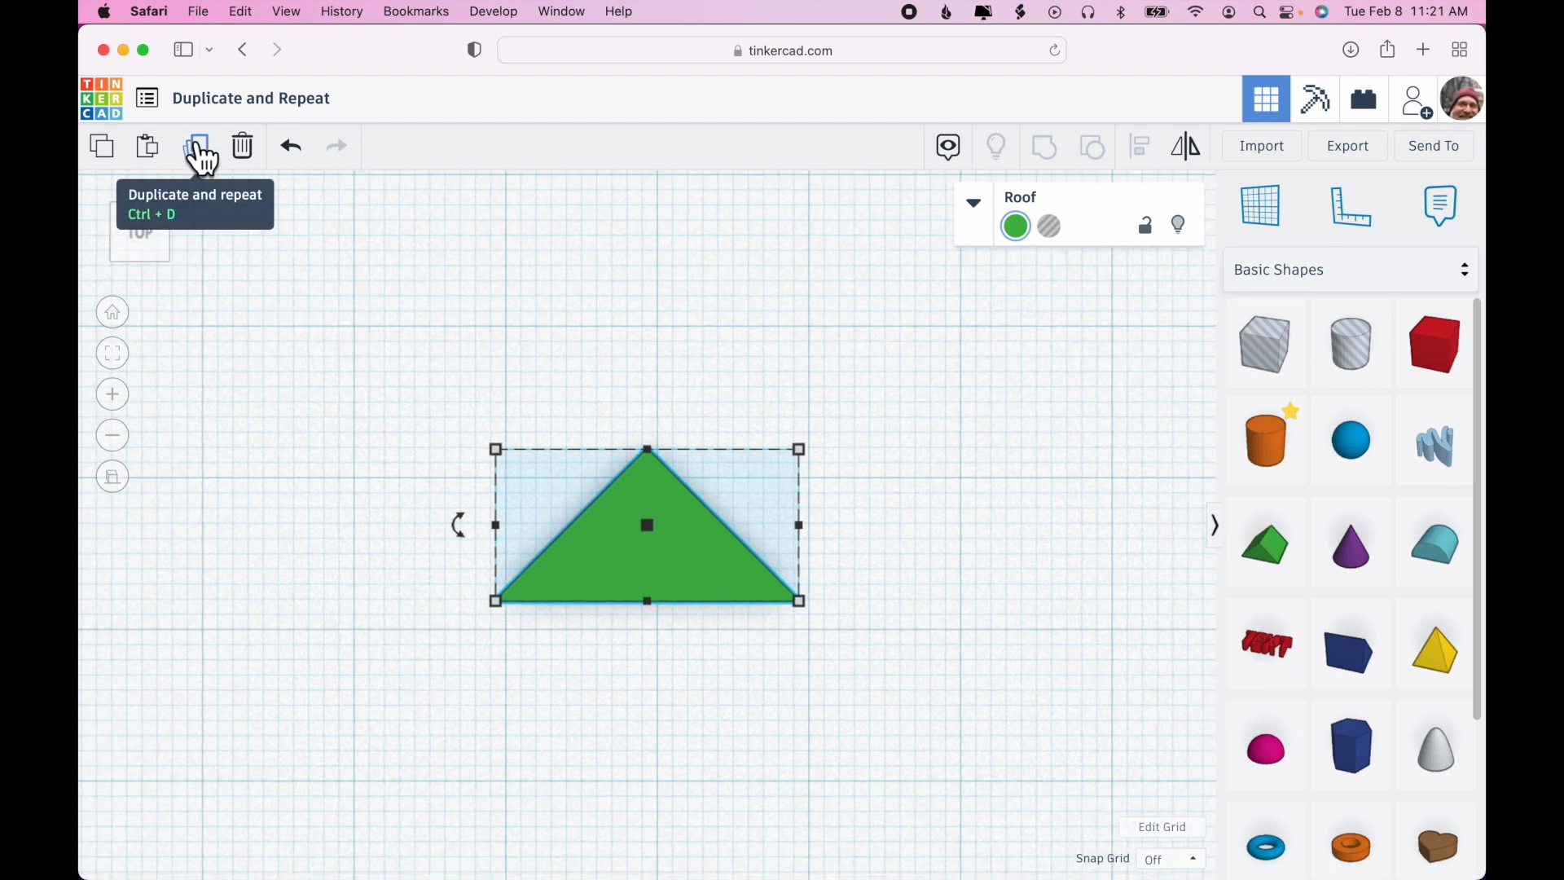
pyautogui.click(199, 153)
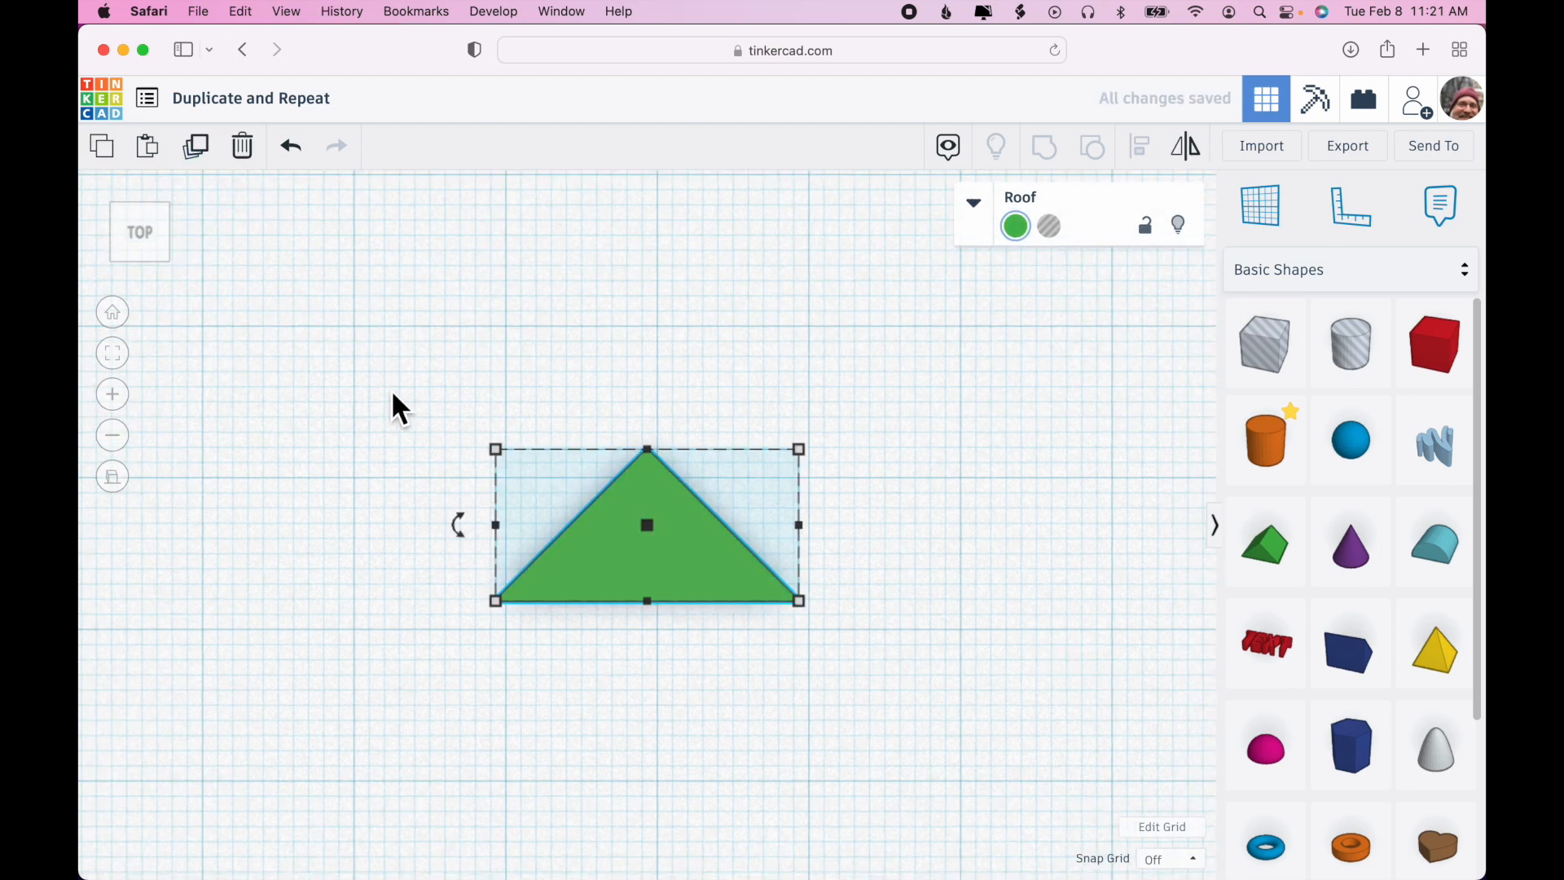
pyautogui.moveTo(462, 530); pyautogui.dragTo(583, 637)
pyautogui.moveTo(764, 506); pyautogui.dragTo(737, 340)
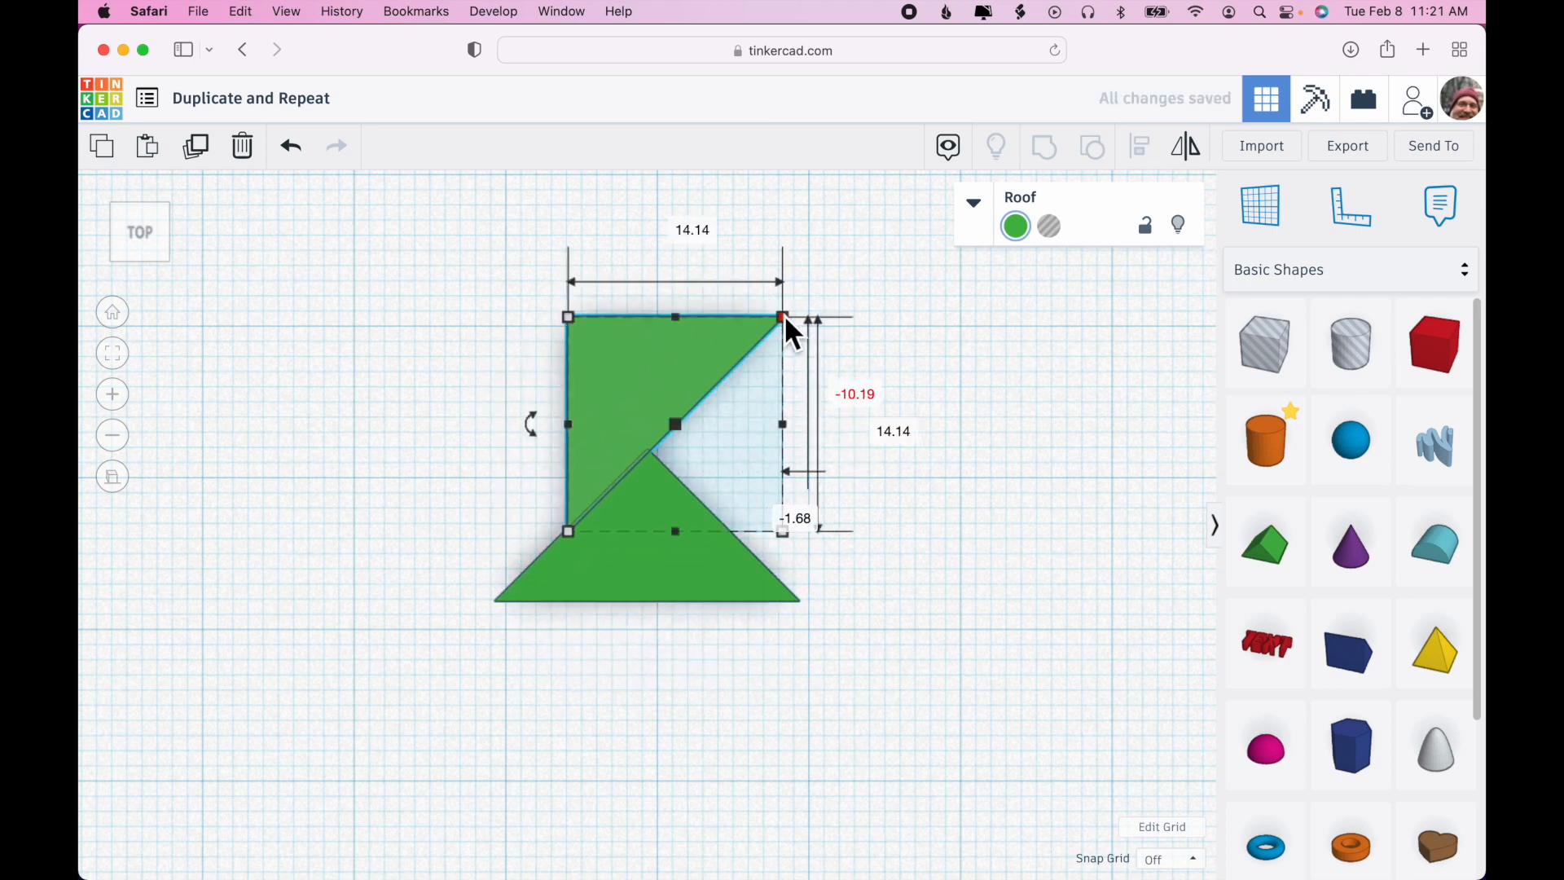
# Step: Resize the rotated roof copy to 10 mm wide and 10 mm deep
pyautogui.click(692, 230)
pyautogui.write('10')
pyautogui.press('Tab')
pyautogui.write('10')
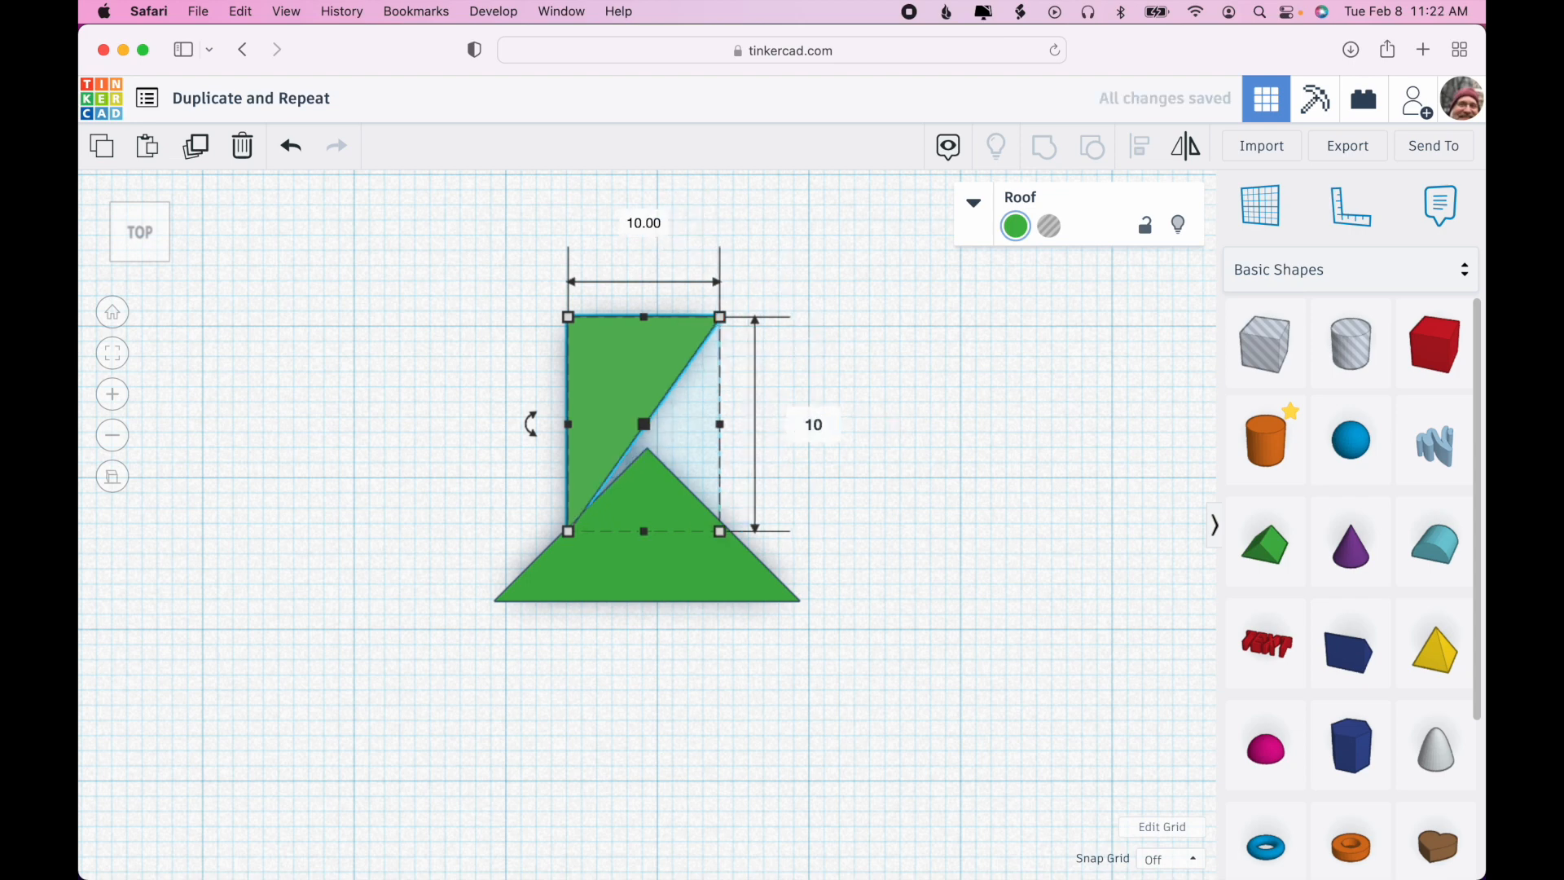
pyautogui.press('Return')
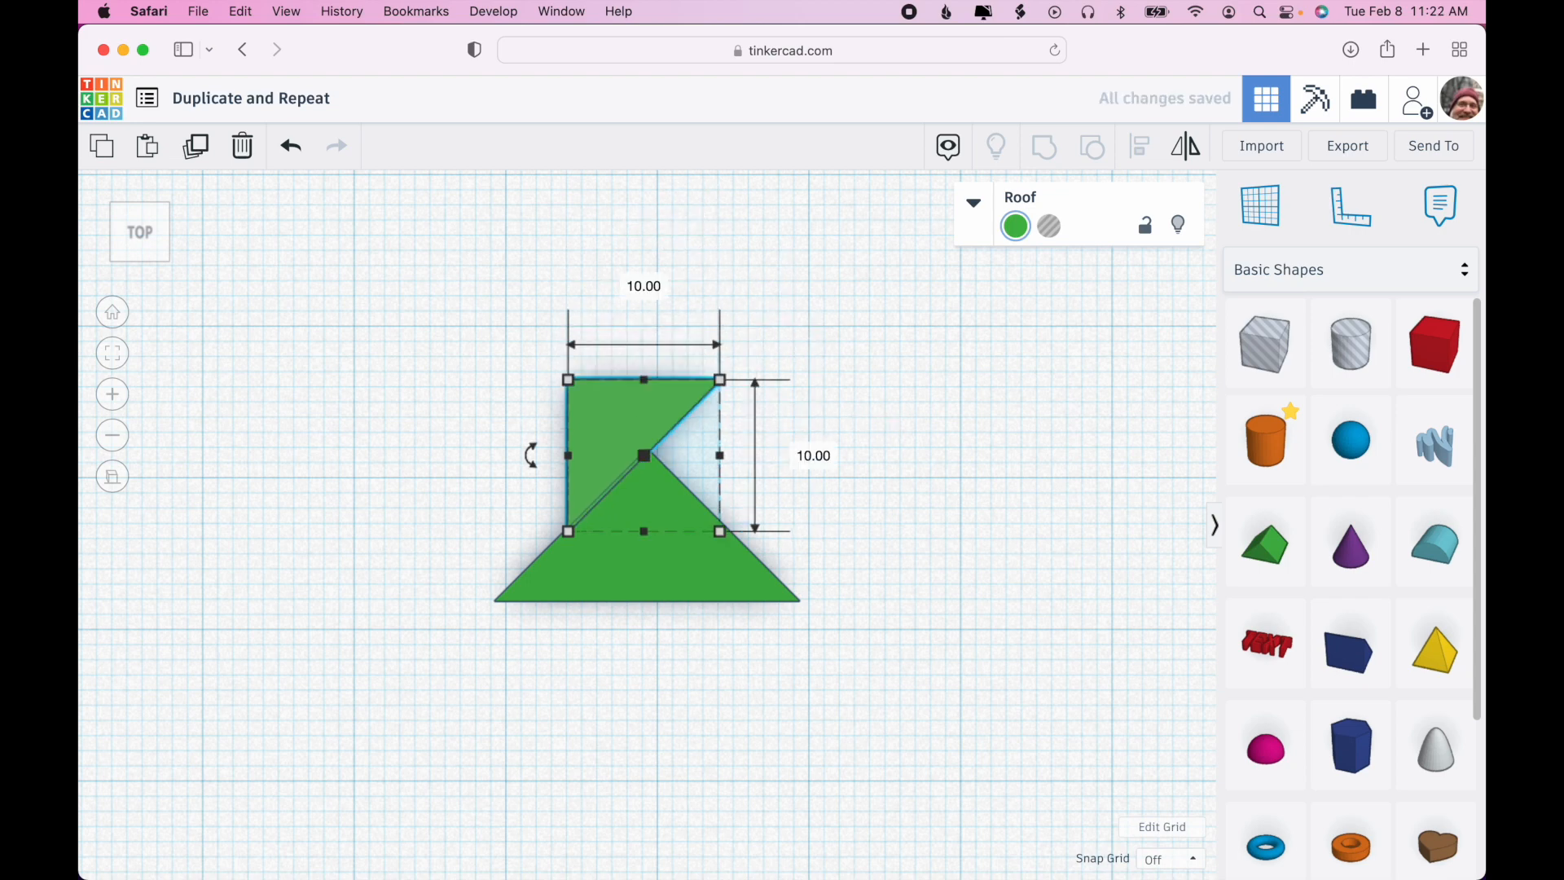
pyautogui.click(667, 418)
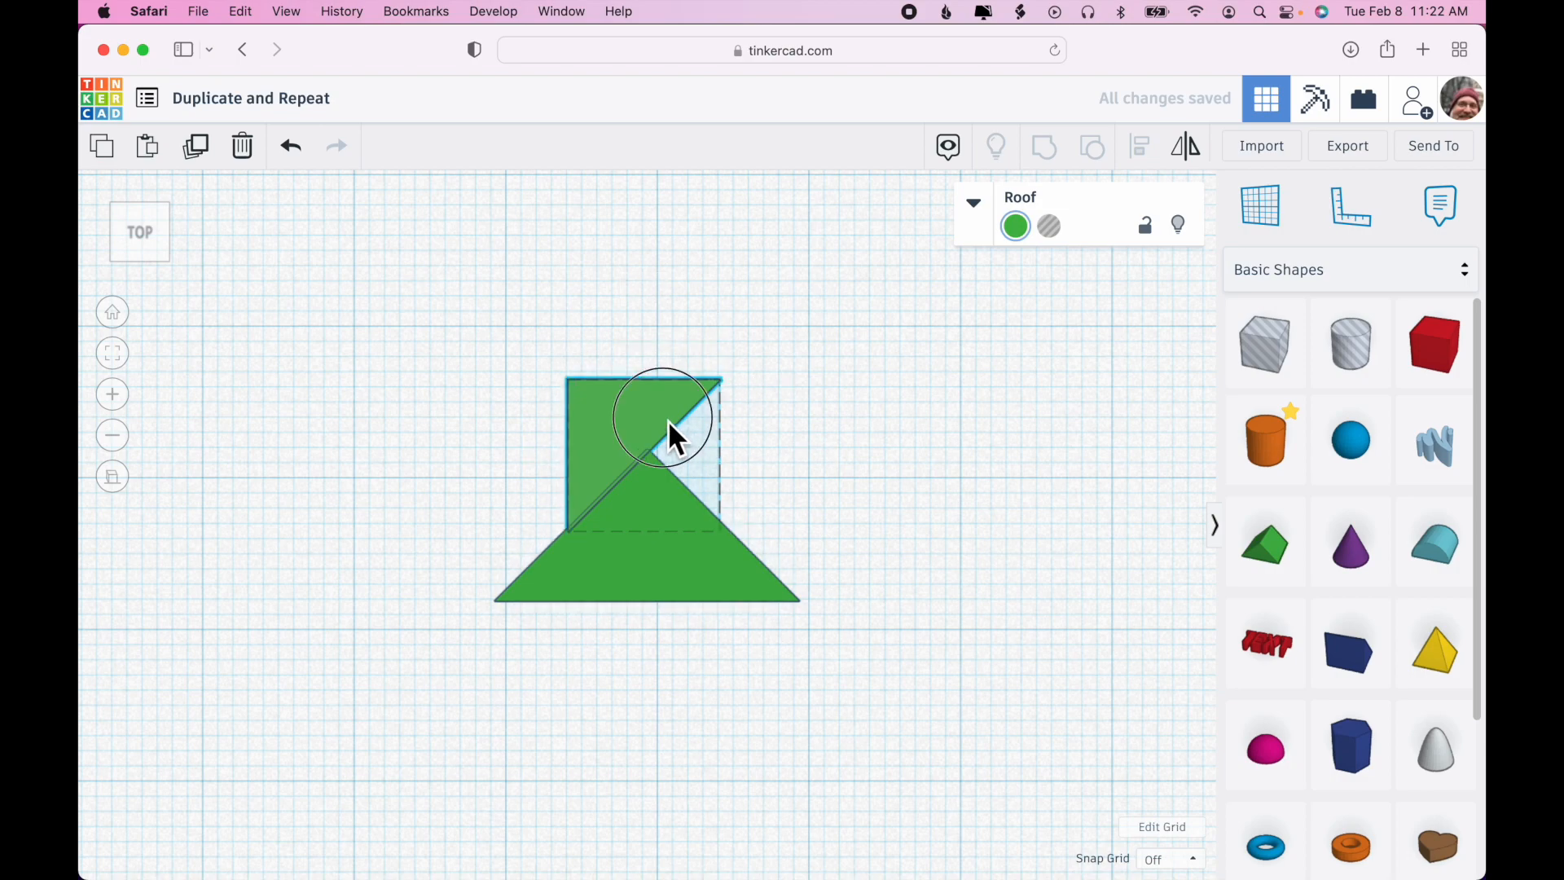
# Step: Repeat the shrinking, rotated duplicate four more times to form a curl, and group all six green triangles into one shape
pyautogui.scroll(-3, 790, 466)
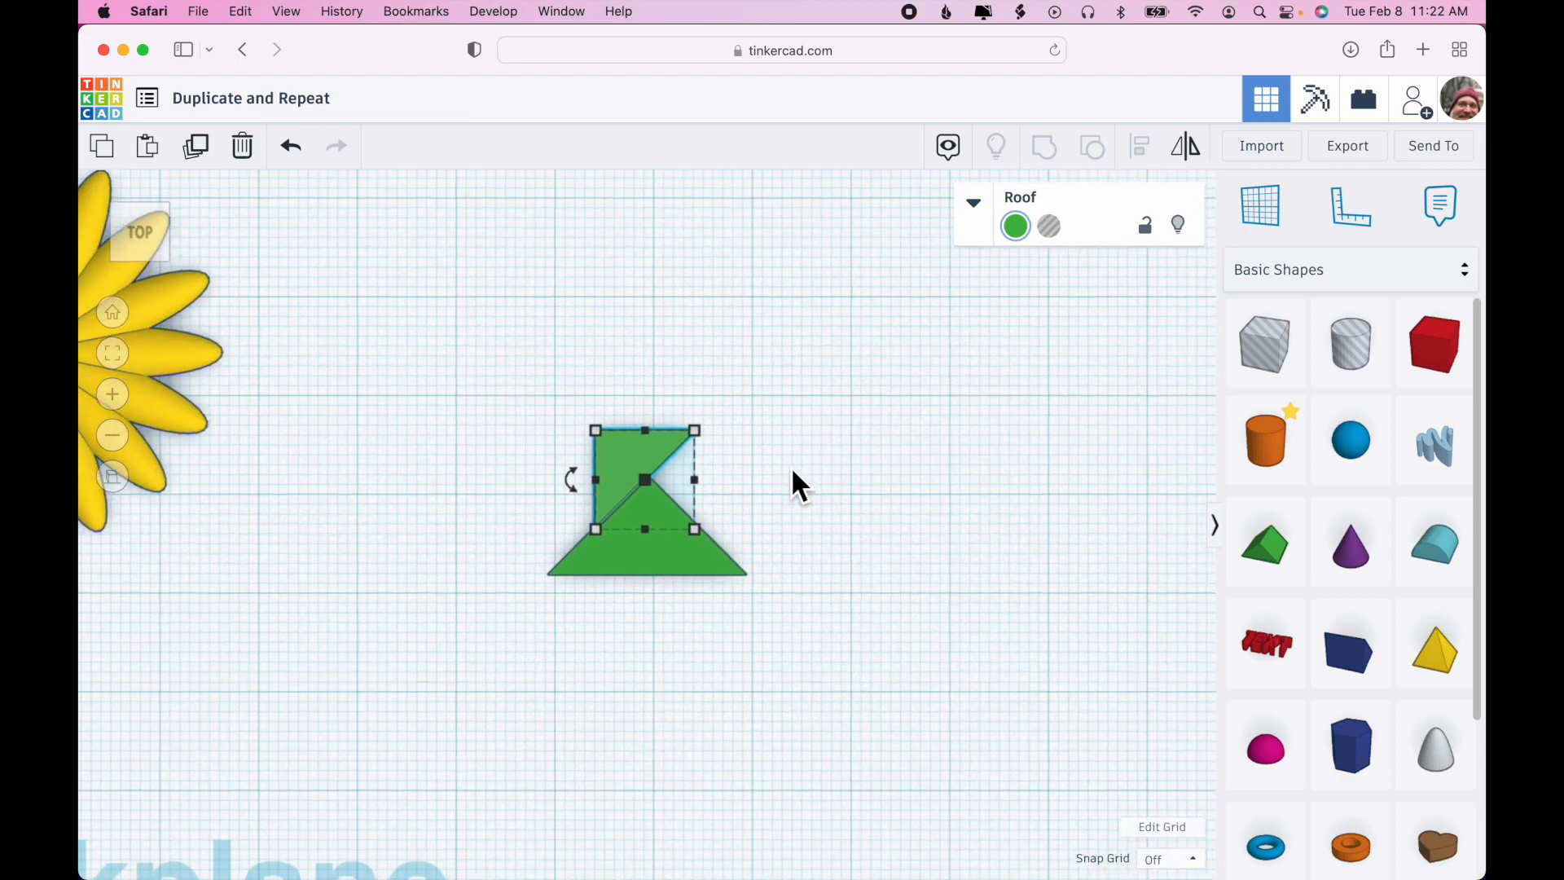
pyautogui.click(204, 156)
pyautogui.click(204, 156)
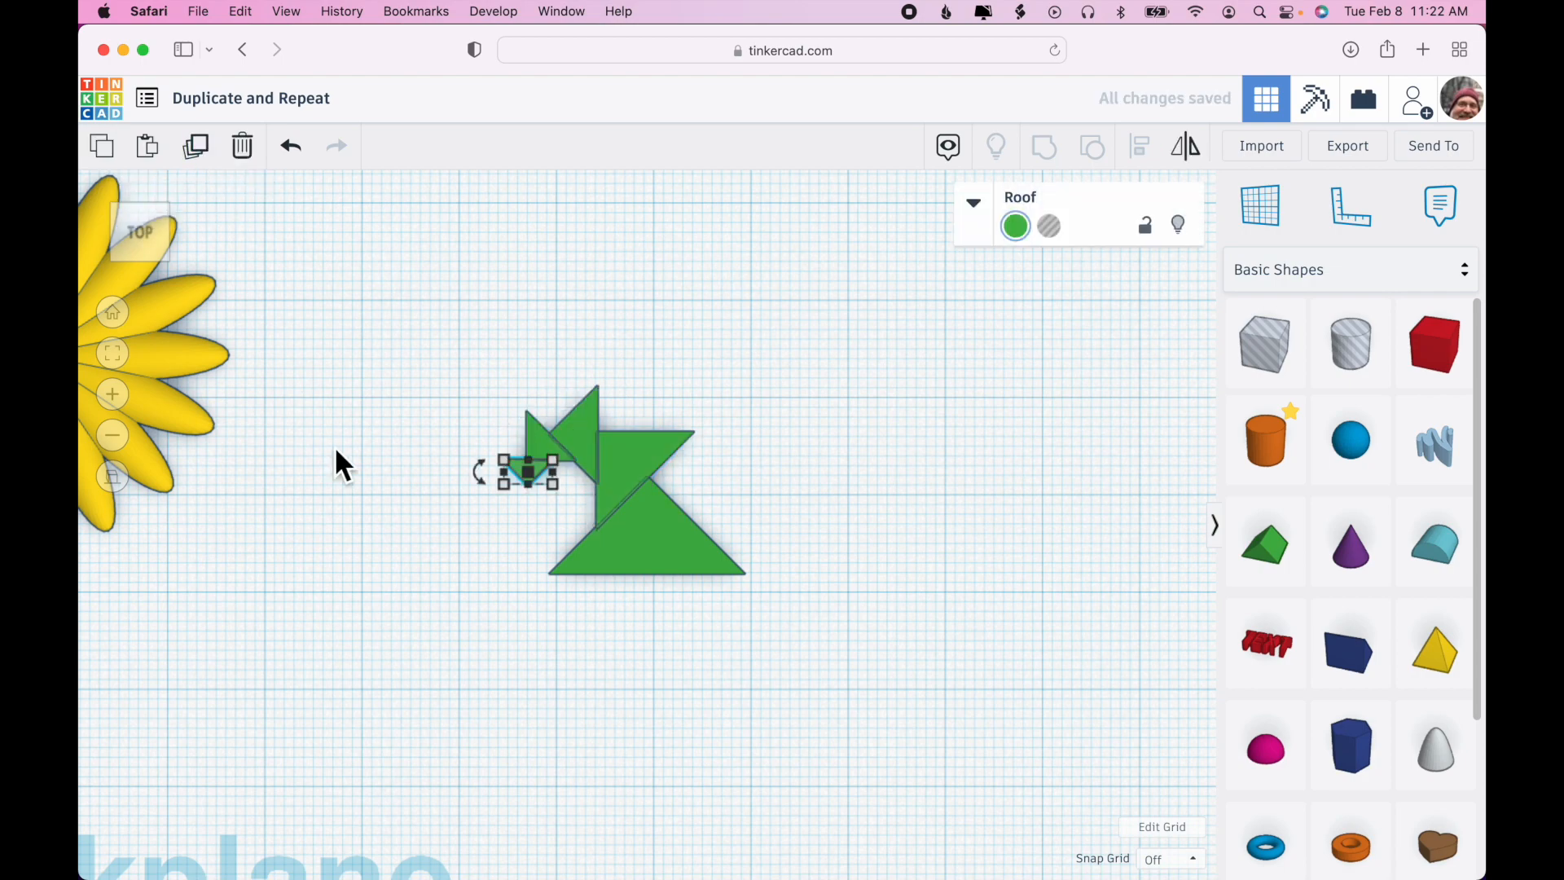
pyautogui.scroll(3, 684, 489)
pyautogui.hotkey('ctrl', 'a')
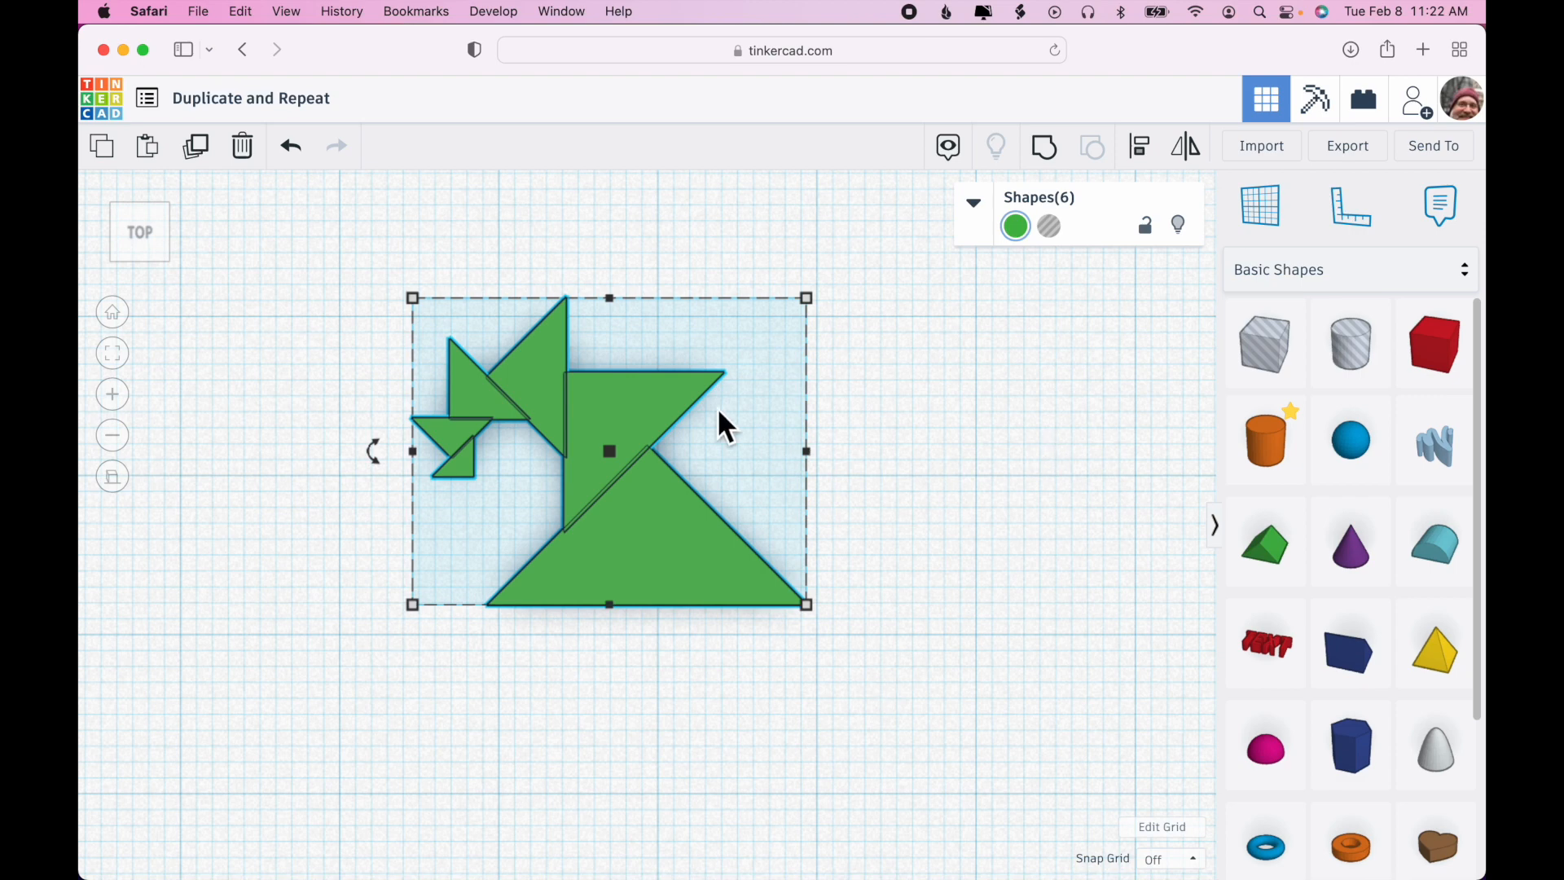
pyautogui.click(1043, 163)
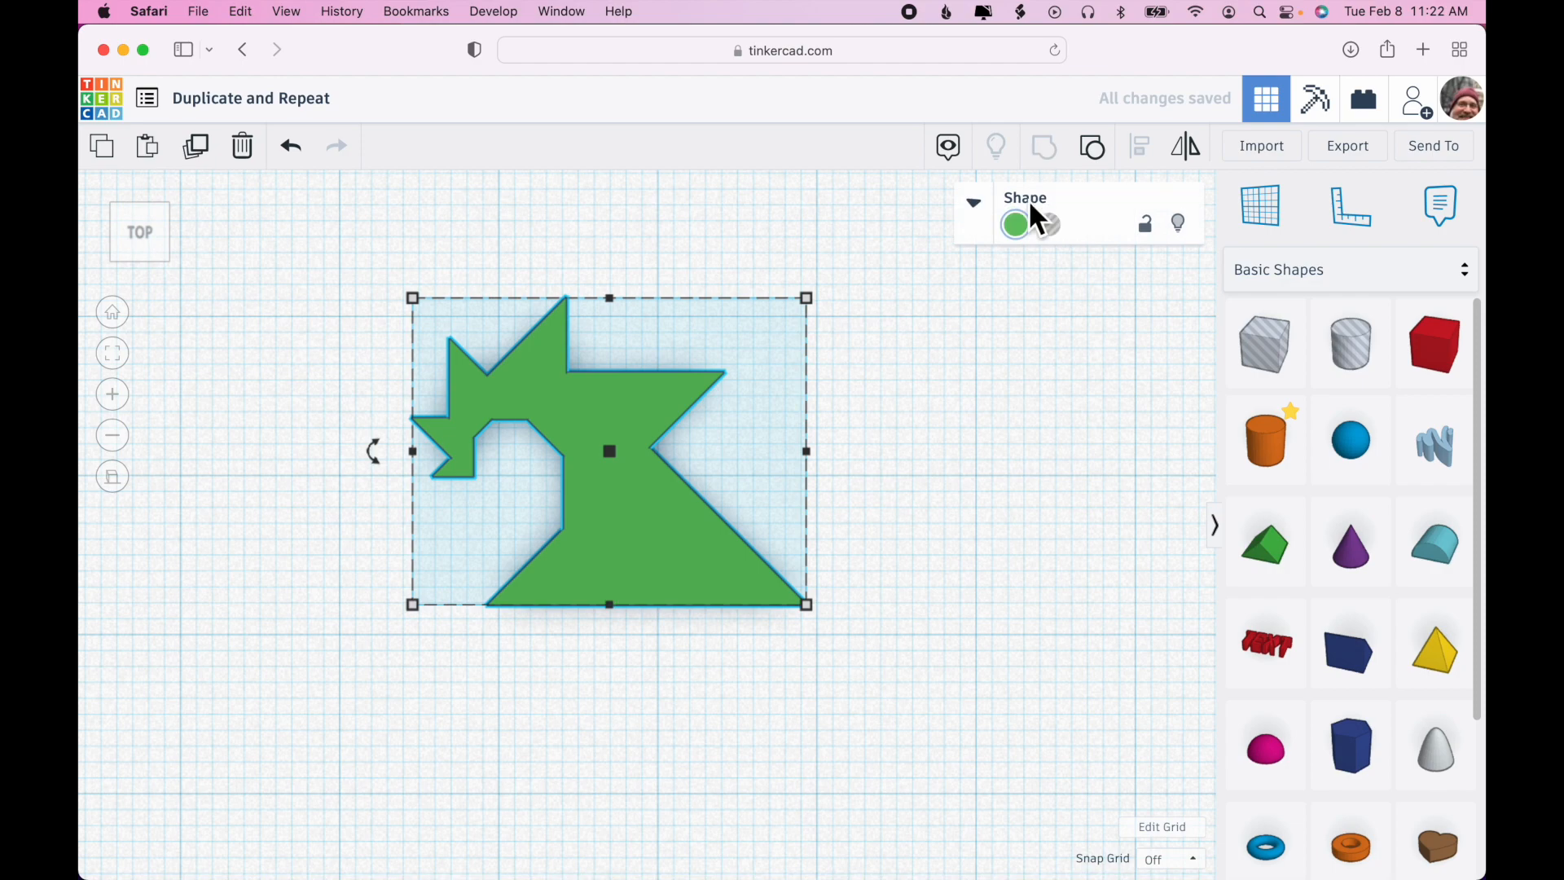
# Step: Flatten the grouped green curl into a thin plate by lowering its height
pyautogui.click(962, 583)
pyautogui.scroll(-2, 961, 583)
pyautogui.moveTo(962, 567); pyautogui.dragTo(688, 501, button='right')
pyautogui.click(687, 501)
pyautogui.moveTo(612, 413); pyautogui.dragTo(608, 560)
pyautogui.moveTo(839, 505); pyautogui.dragTo(795, 693, button='right')
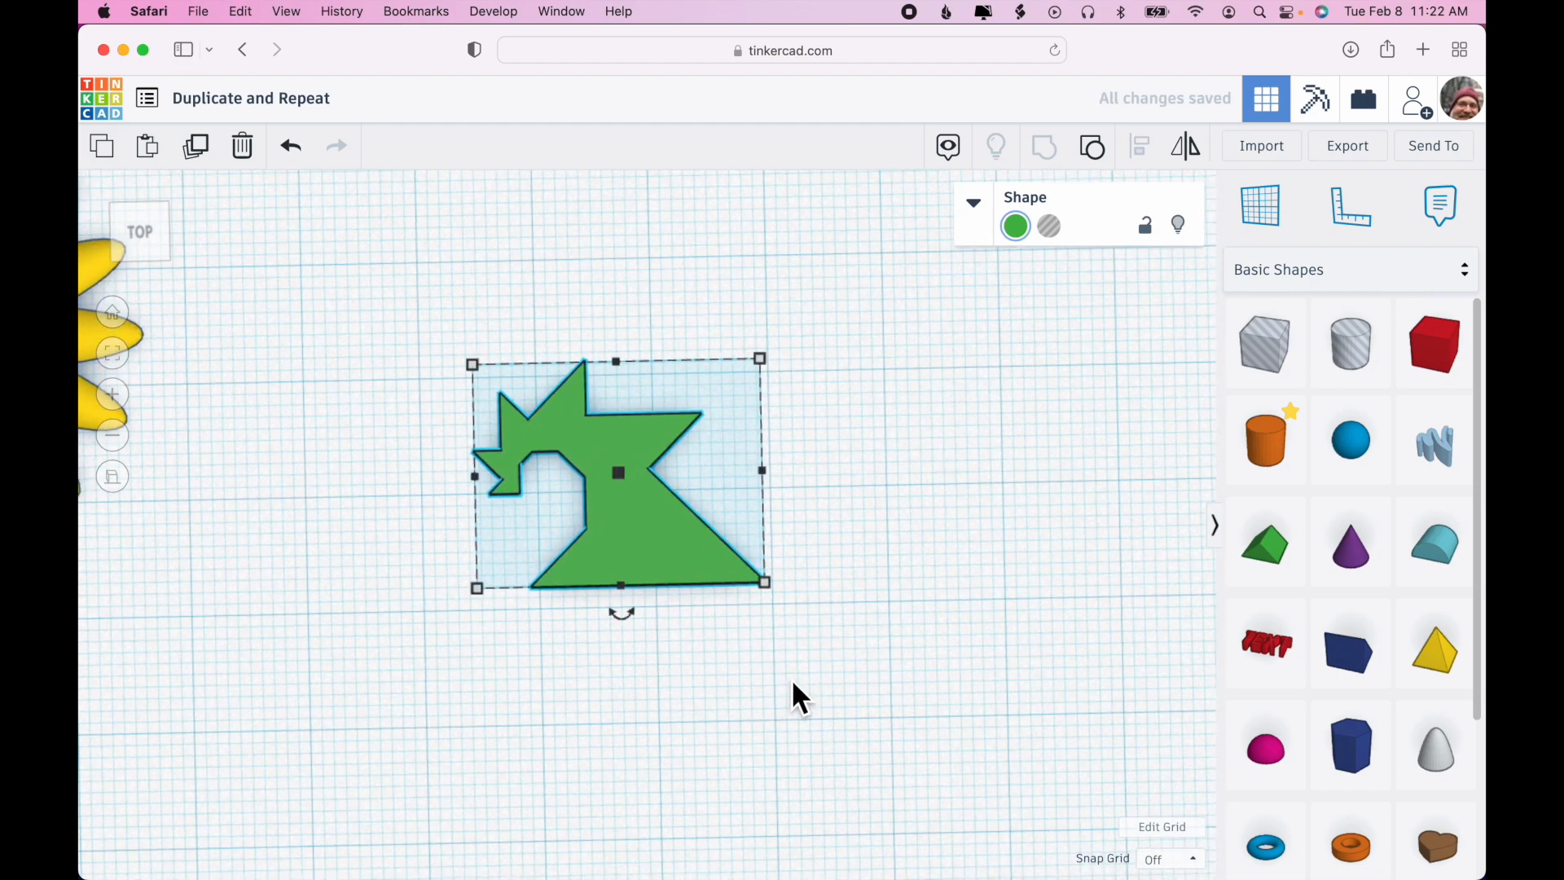
pyautogui.scroll(-2, 793, 697)
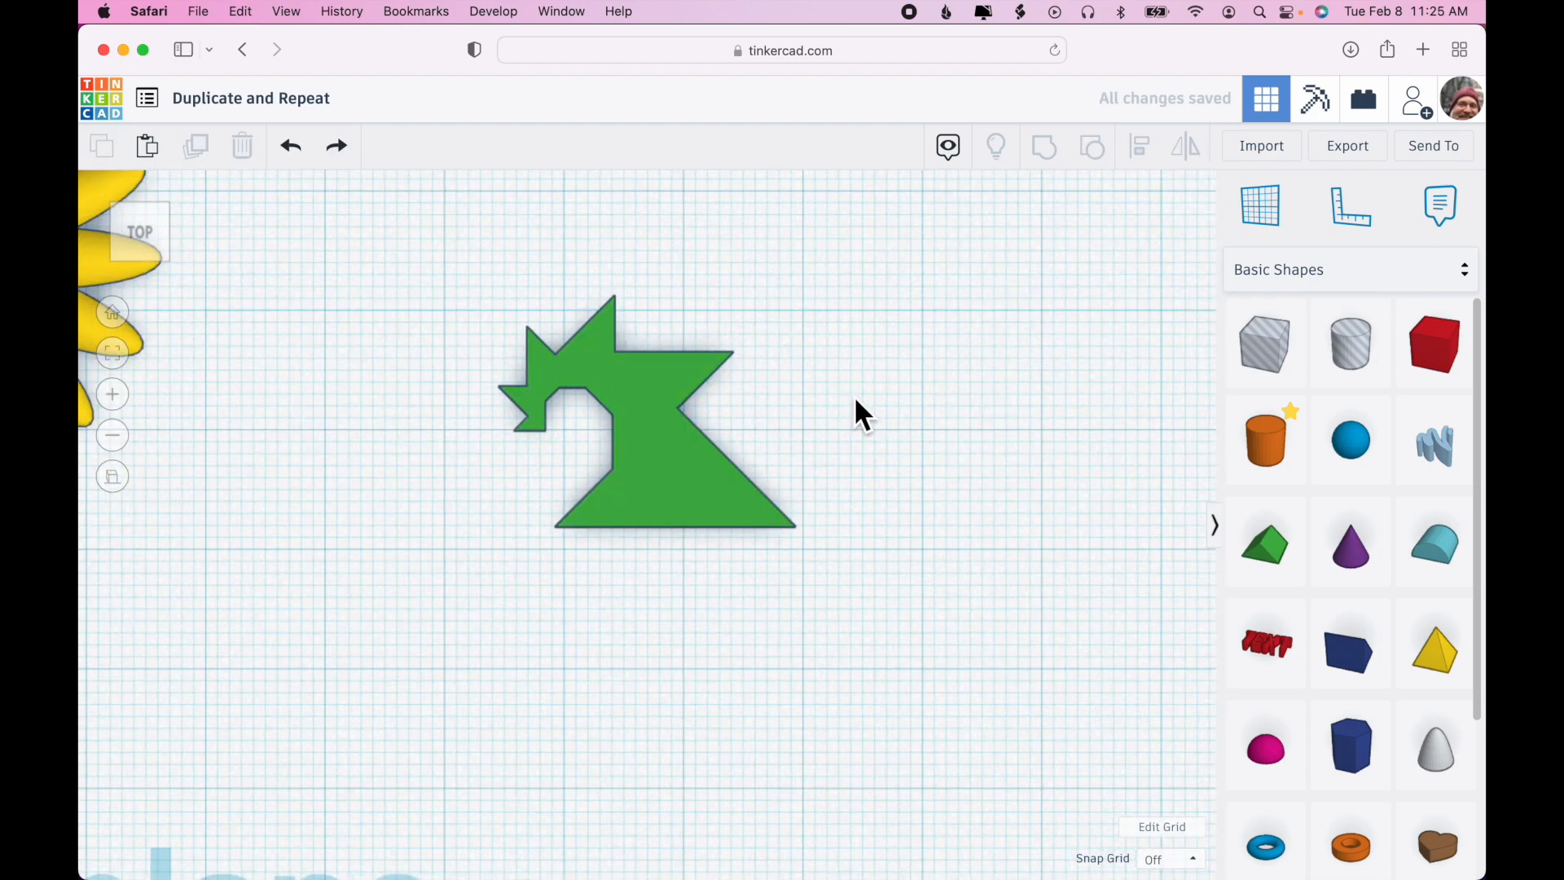
# Step: Set the green shape's depth to 20 mm, leaving its width as it is
pyautogui.click(701, 488)
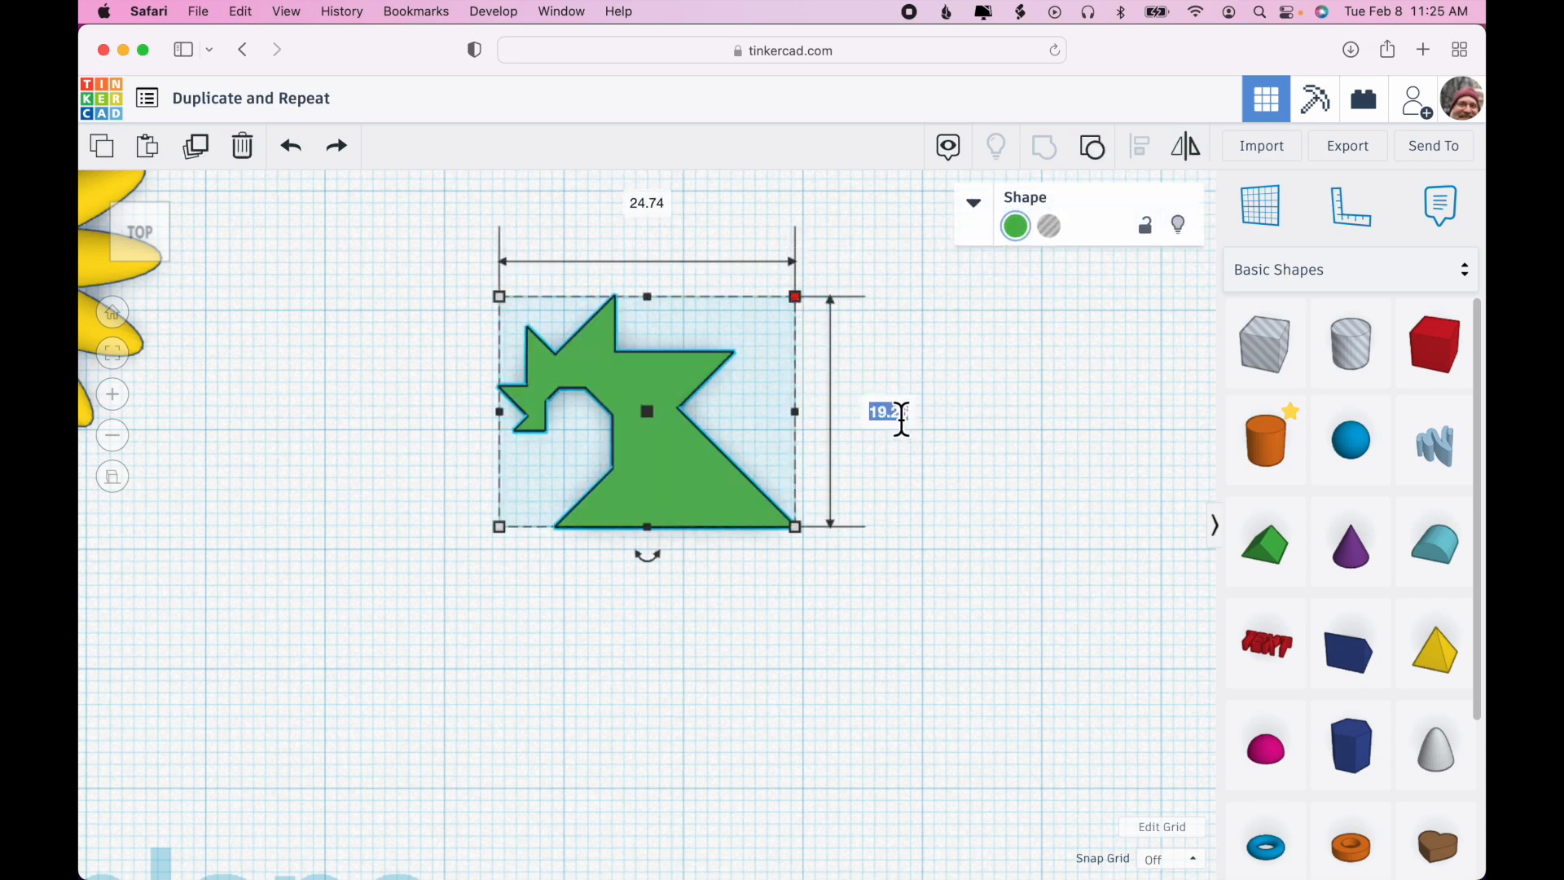
pyautogui.write('20')
pyautogui.press('Return')
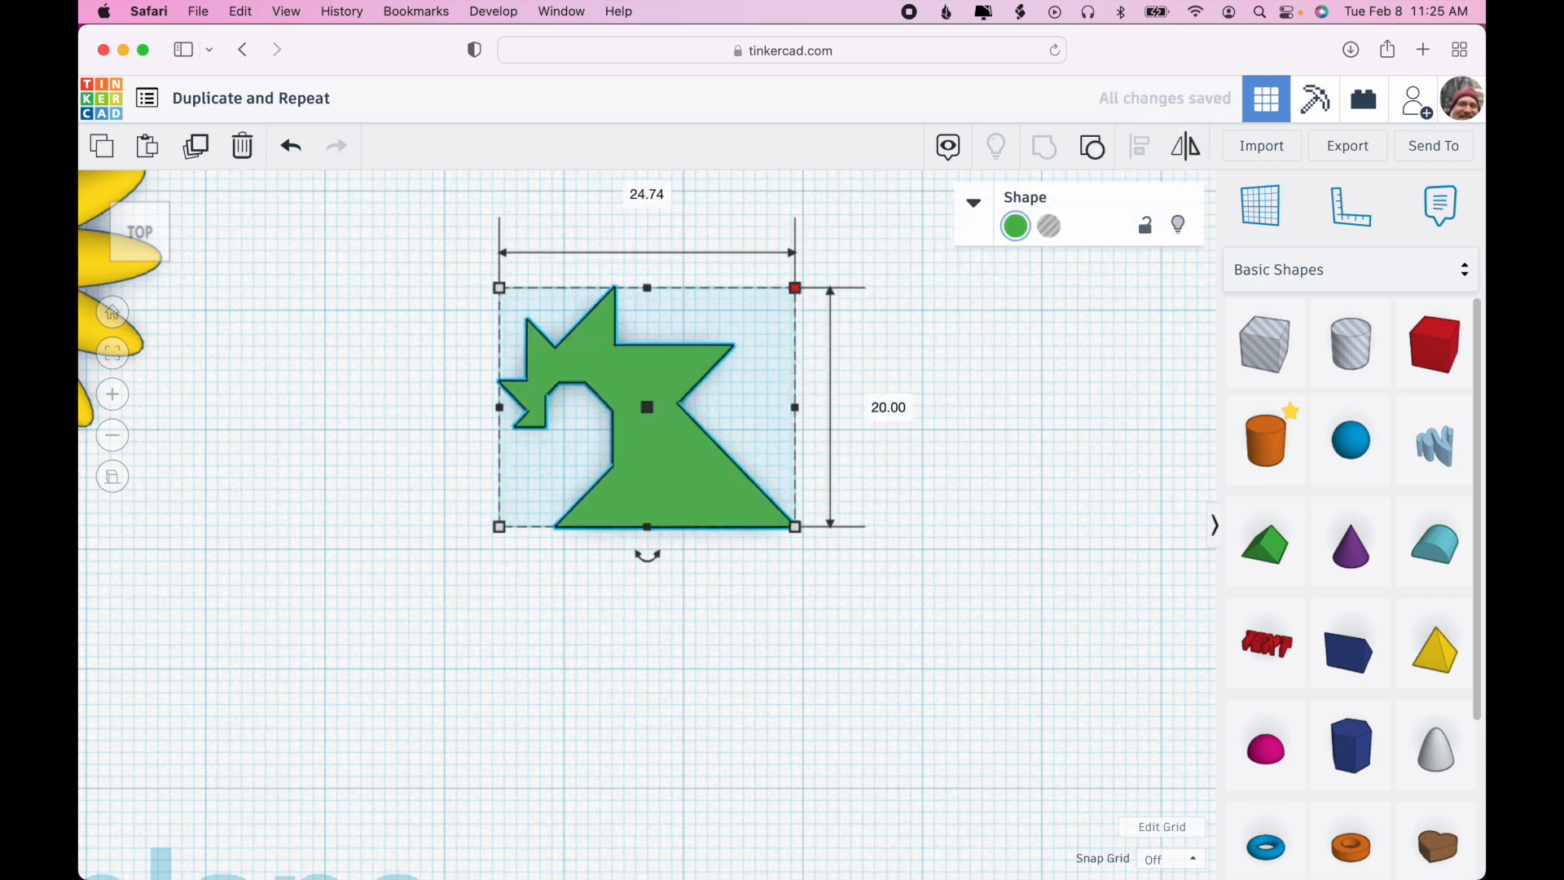
pyautogui.click(985, 462)
# Step: Duplicate the green shape in place and mirror the copy front to back
pyautogui.click(708, 481)
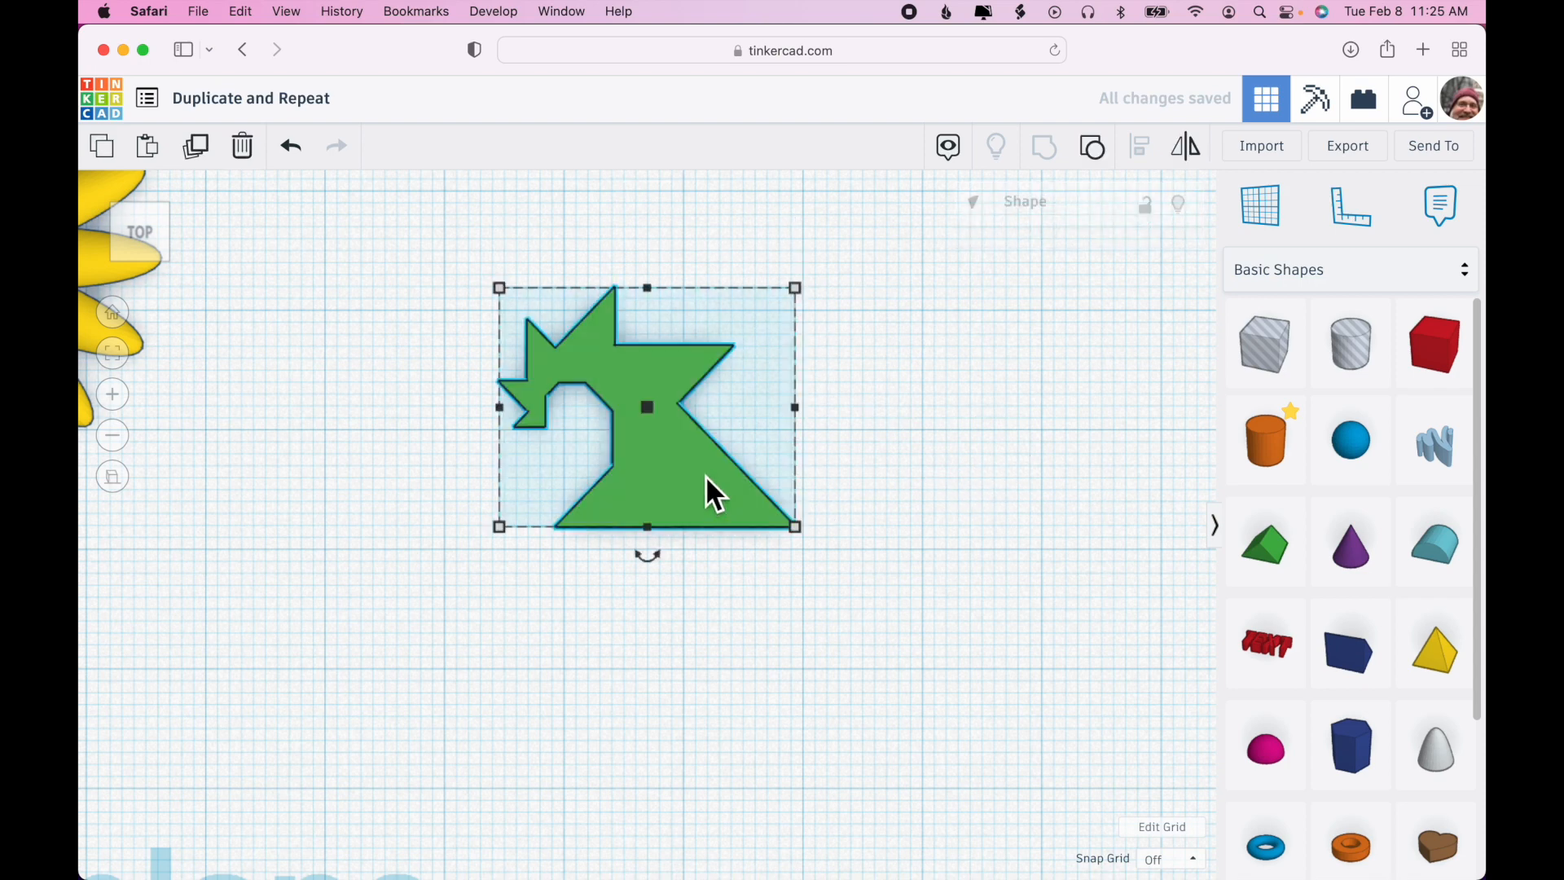
pyautogui.click(198, 155)
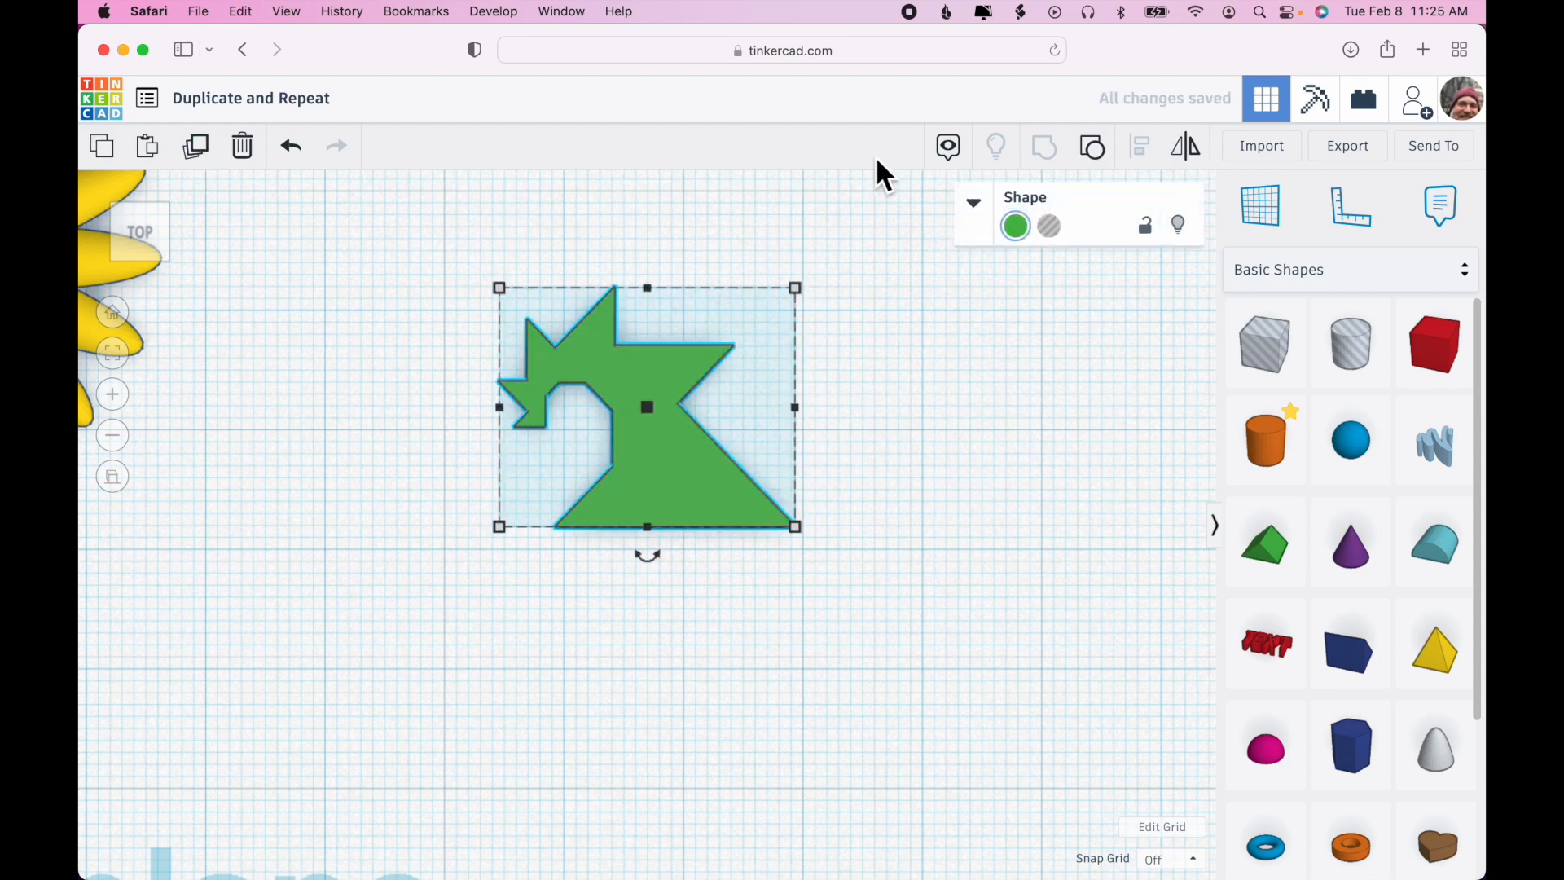
pyautogui.click(1186, 149)
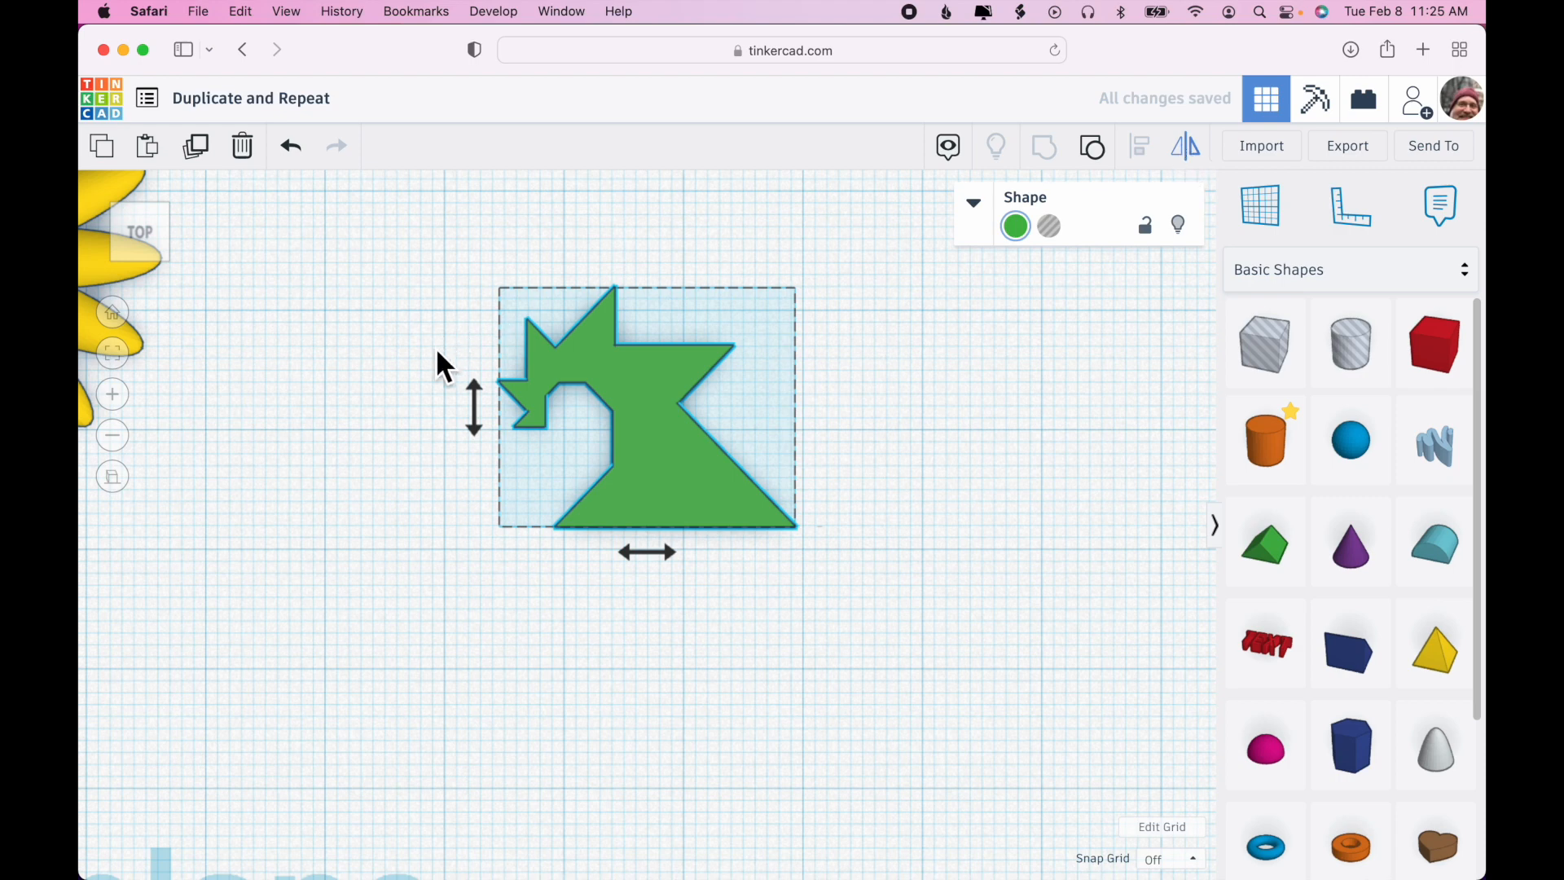
pyautogui.click(476, 407)
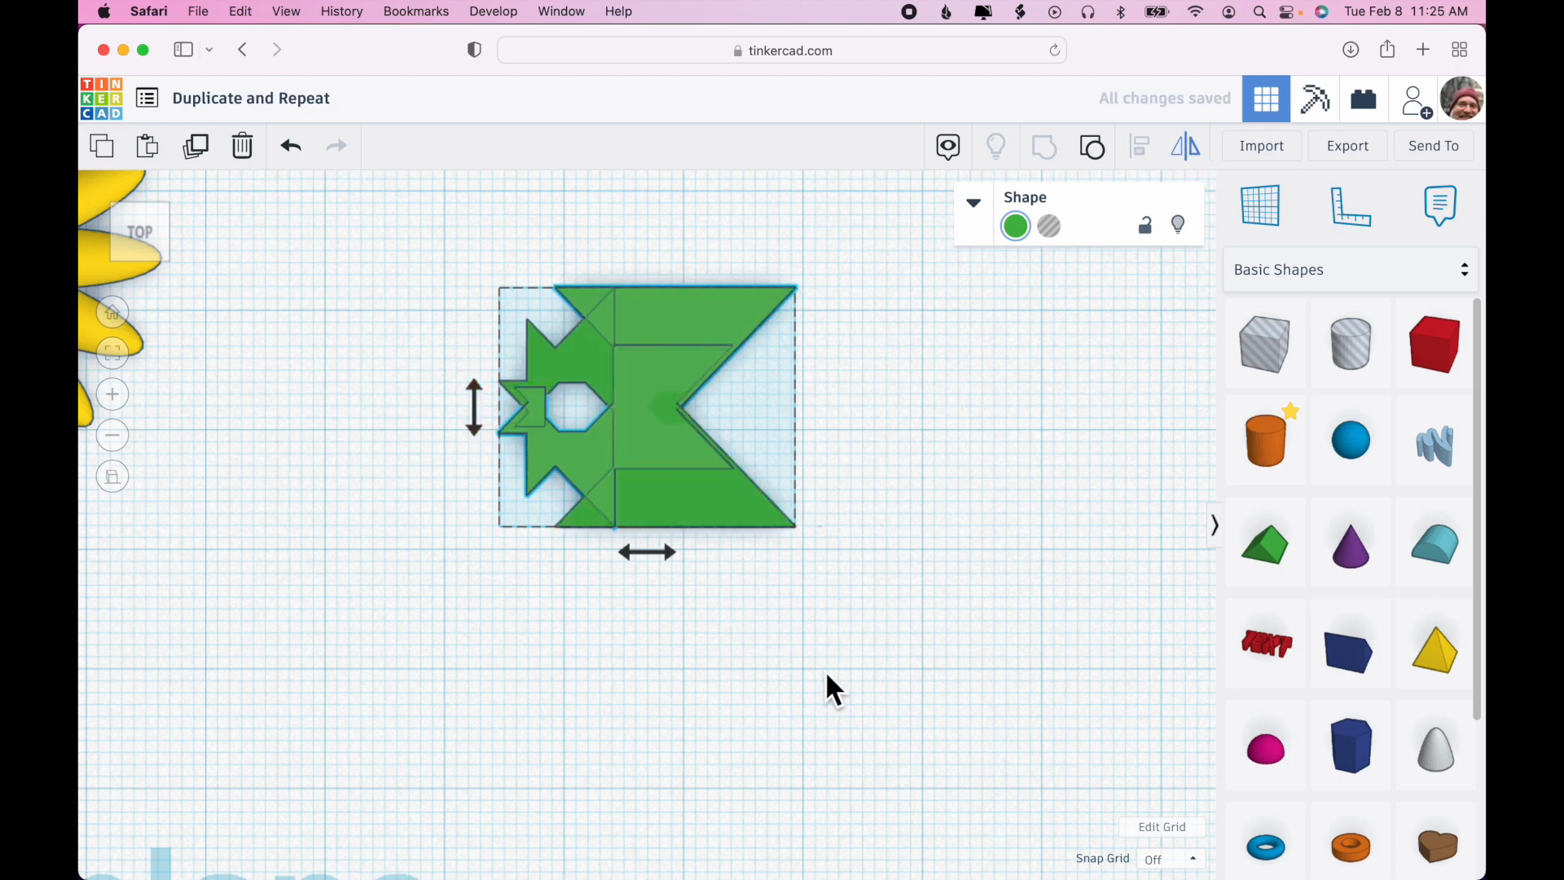
# Step: Set the snap grid to 5.0 mm and shift the mirrored copy 20 mm forward so the two bases meet
pyautogui.click(1193, 862)
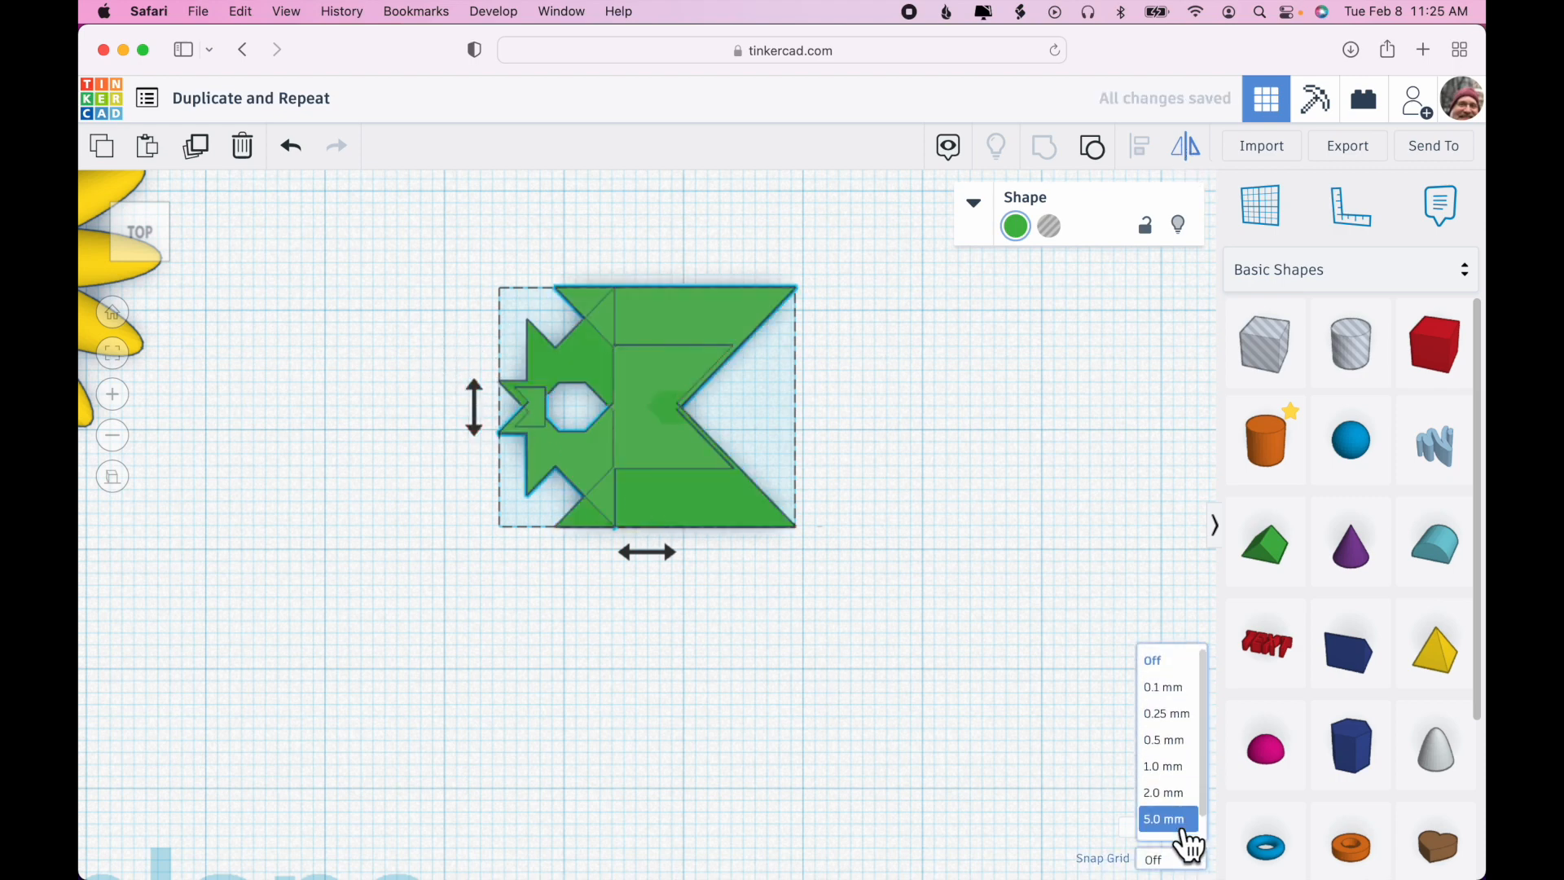
pyautogui.click(1187, 838)
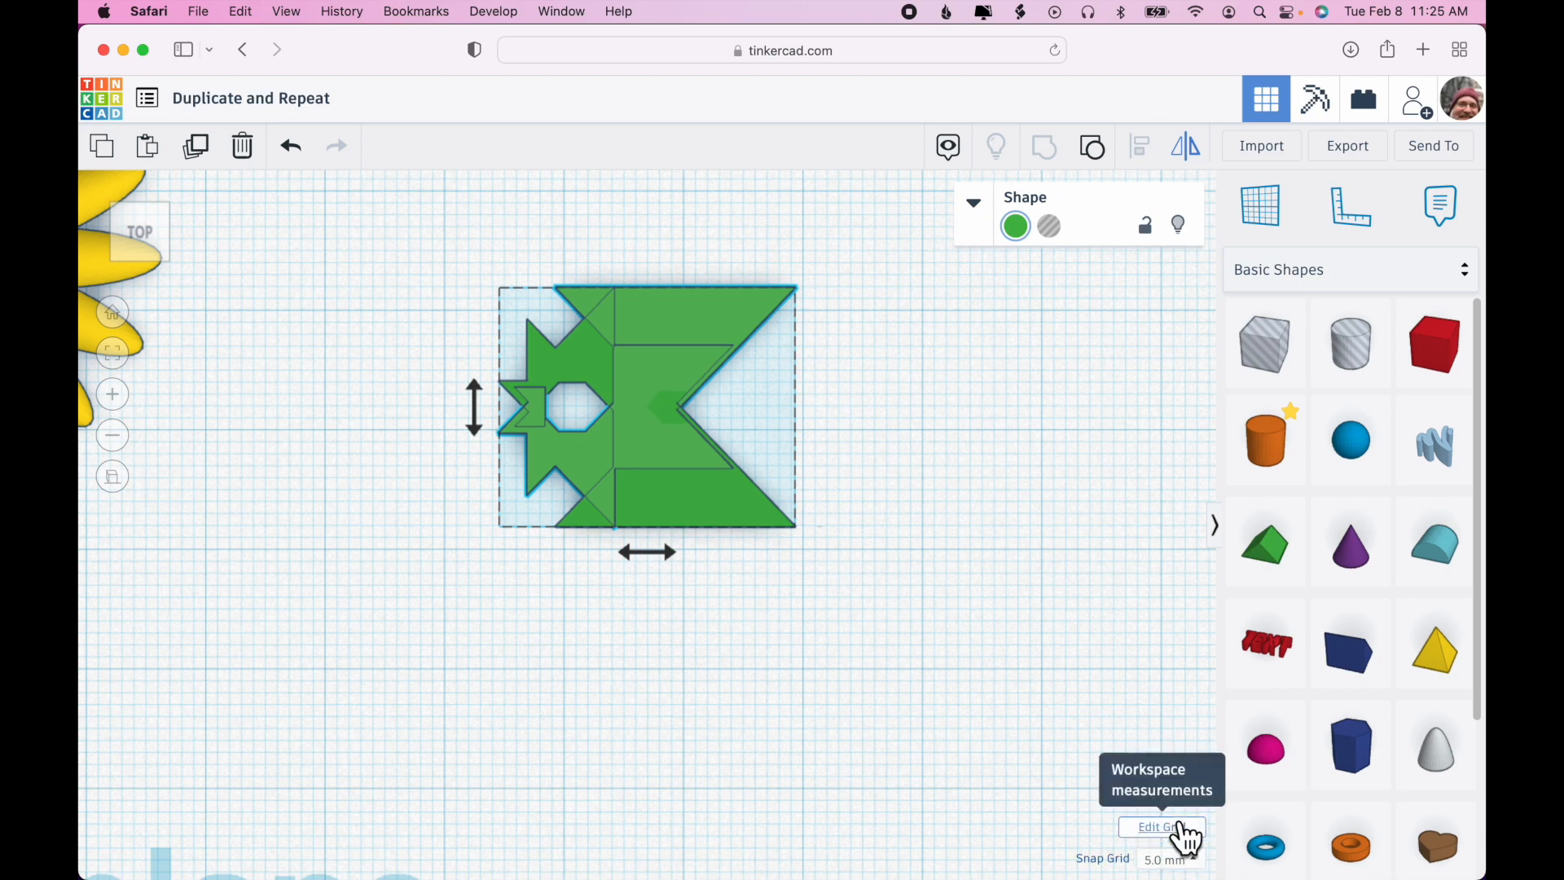
pyautogui.press('Down')
pyautogui.press('Down')
pyautogui.press('Down')
pyautogui.press('Down')
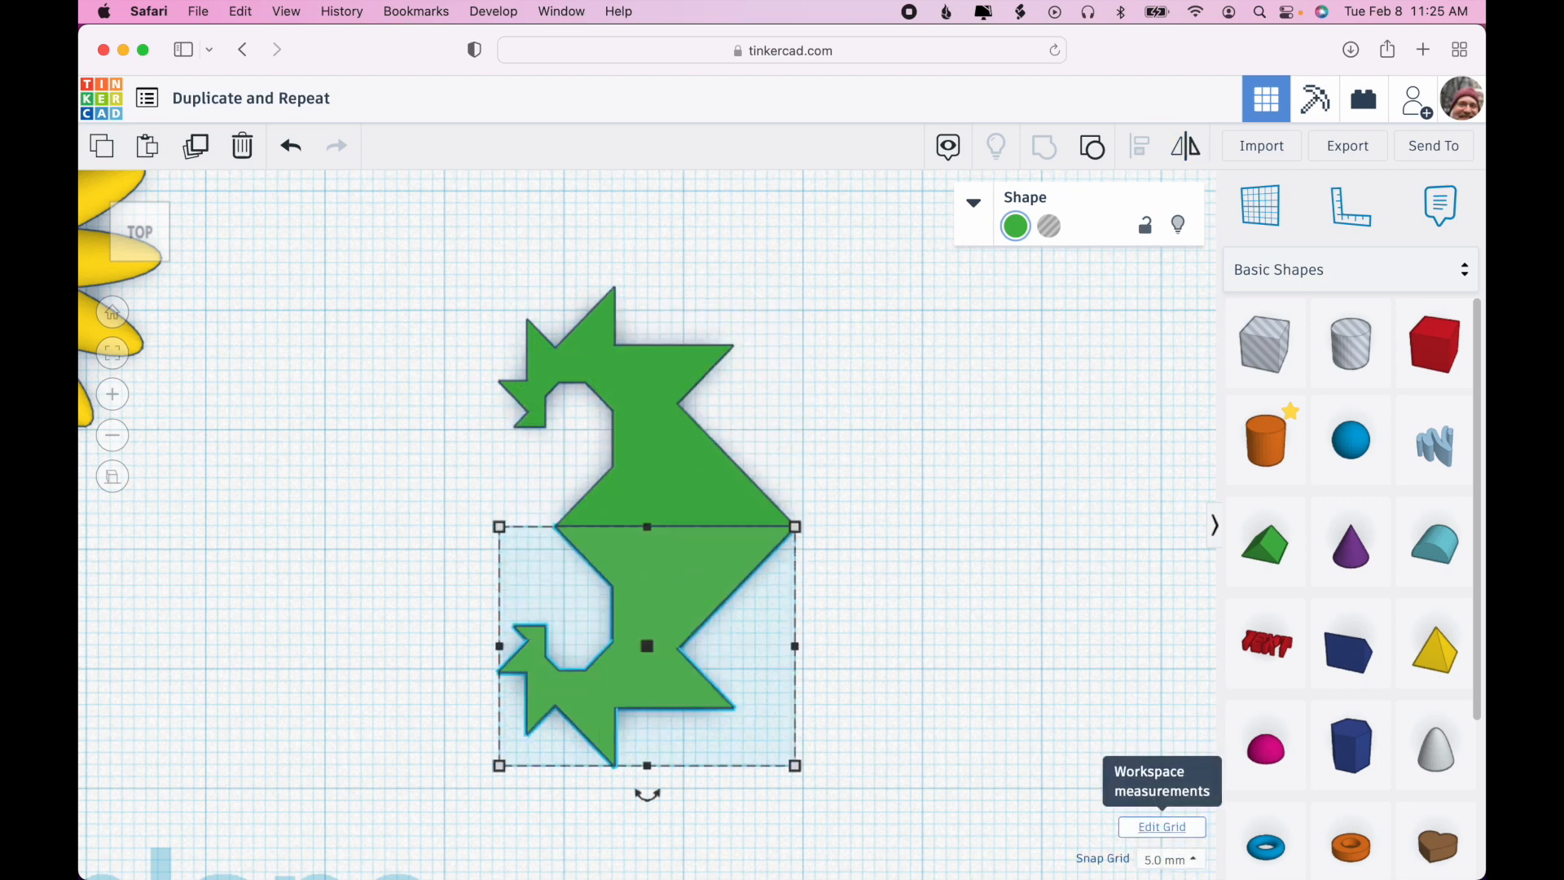
# Step: Select both mirrored green halves and group them into a single shape
pyautogui.moveTo(796, 430); pyautogui.dragTo(745, 554)
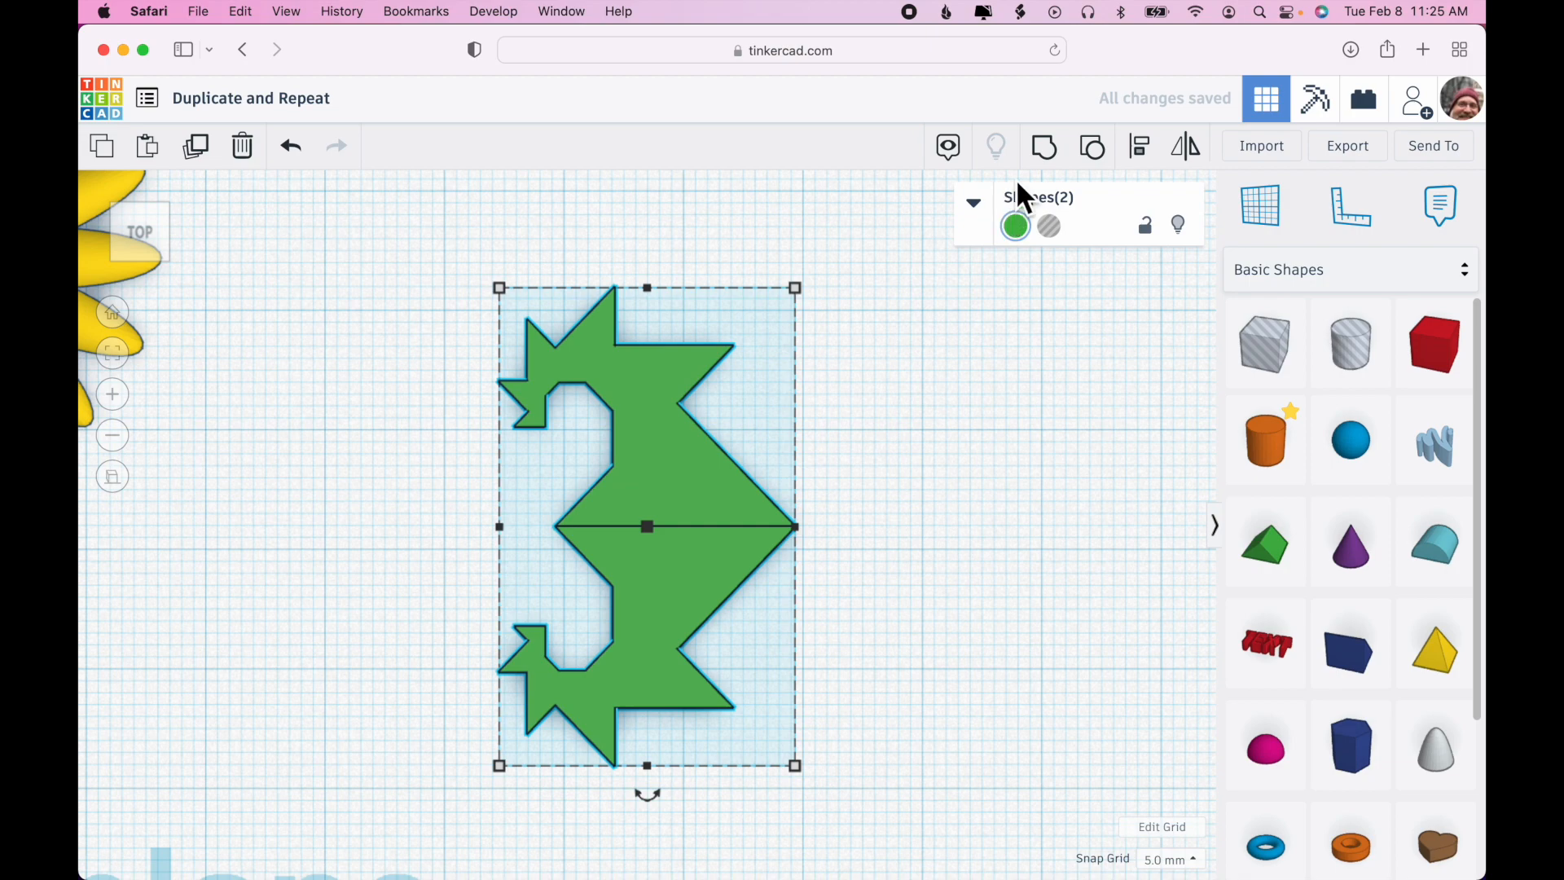
pyautogui.click(1051, 149)
pyautogui.click(1024, 397)
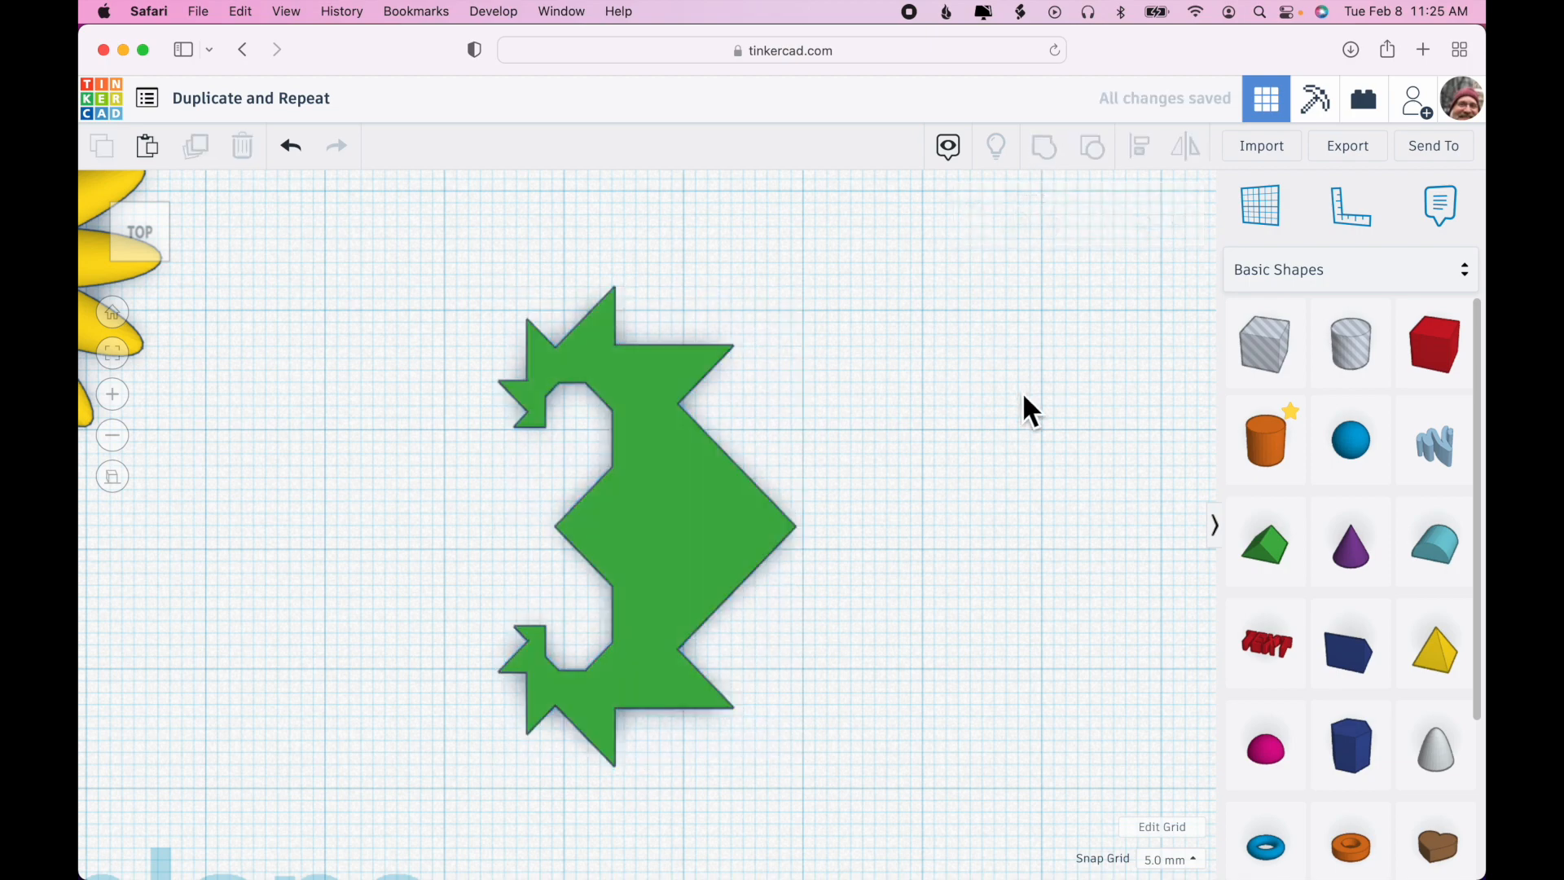
# Step: Move the symmetrical green shape beside the yellow flower on the workplane
pyautogui.moveTo(697, 550); pyautogui.dragTo(731, 521, button='right')
pyautogui.scroll(-6, 729, 518)
pyautogui.moveTo(652, 534); pyautogui.dragTo(567, 430)
pyautogui.moveTo(907, 475); pyautogui.dragTo(1079, 457, button='right')
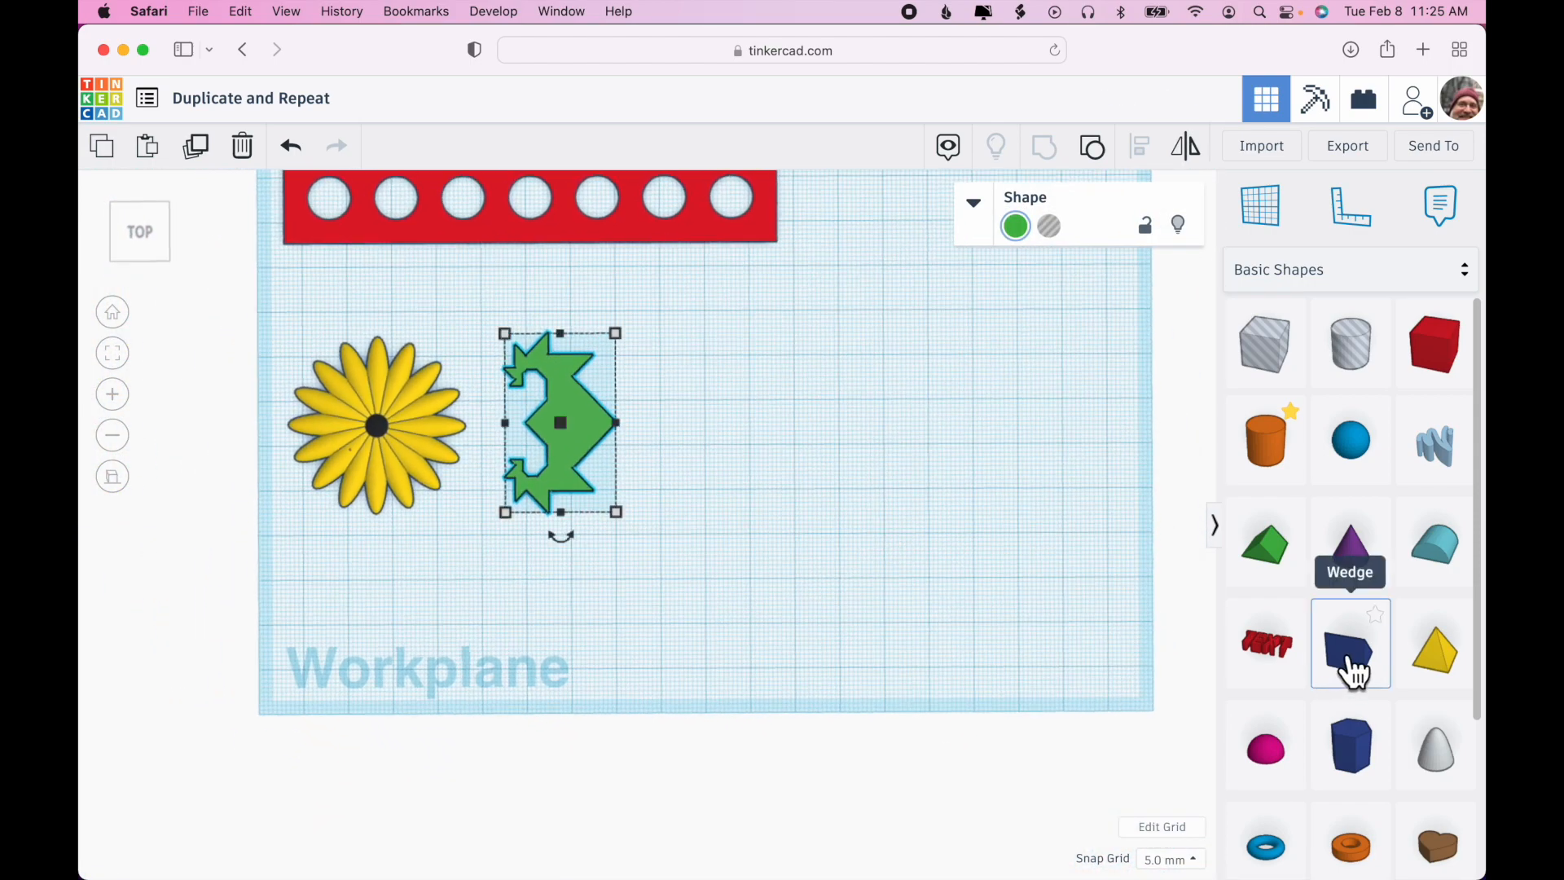
# Step: Place a wedge on the workplane to the right of the green shape and colour it orange
pyautogui.moveTo(1354, 672); pyautogui.dragTo(747, 477)
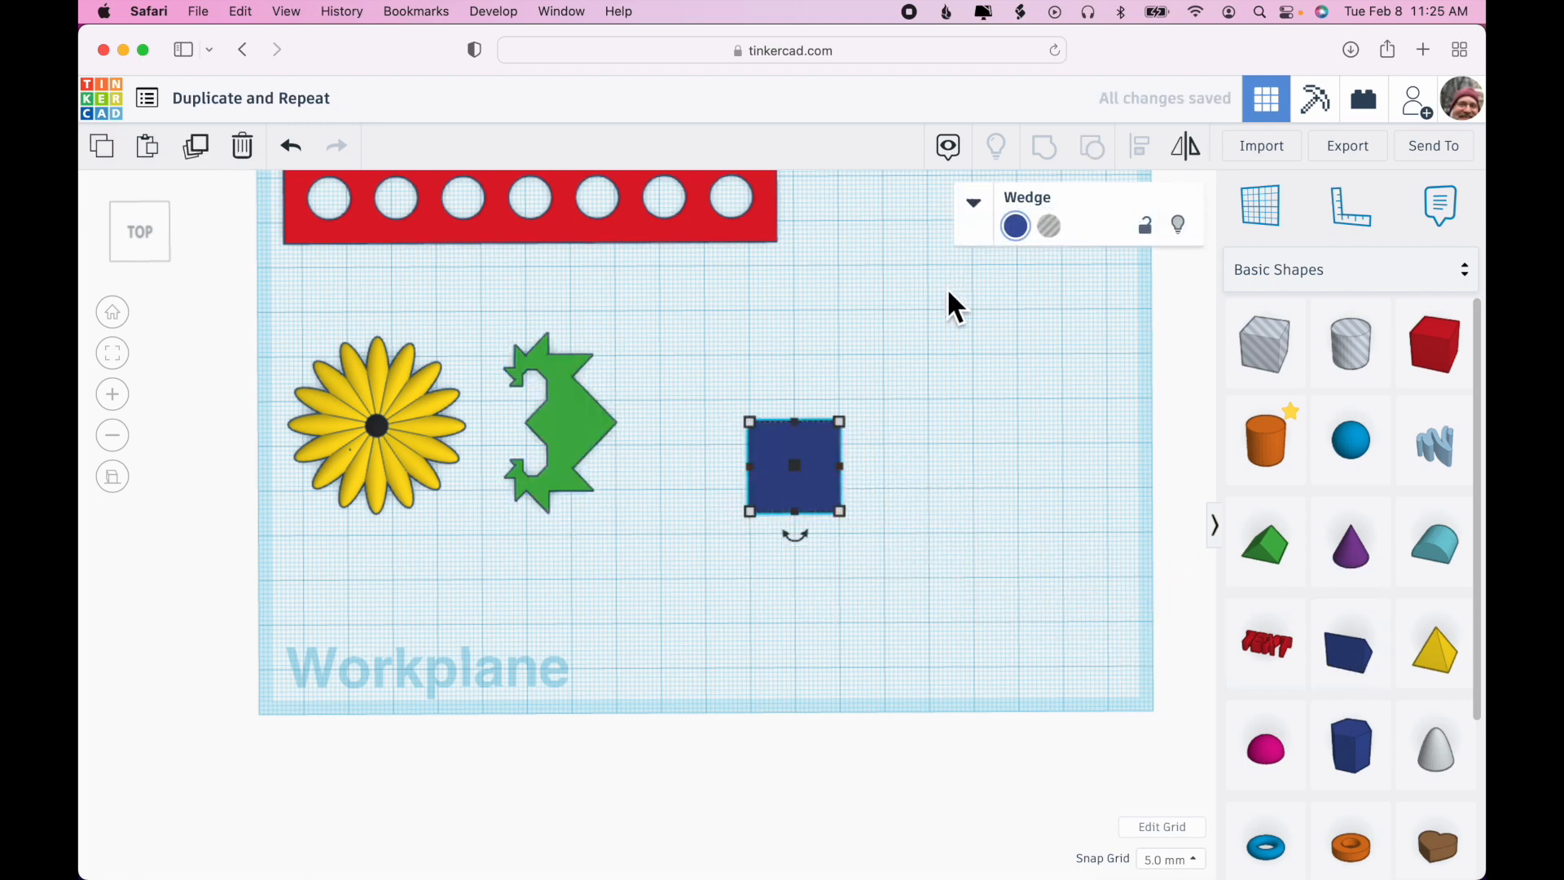
pyautogui.click(1015, 227)
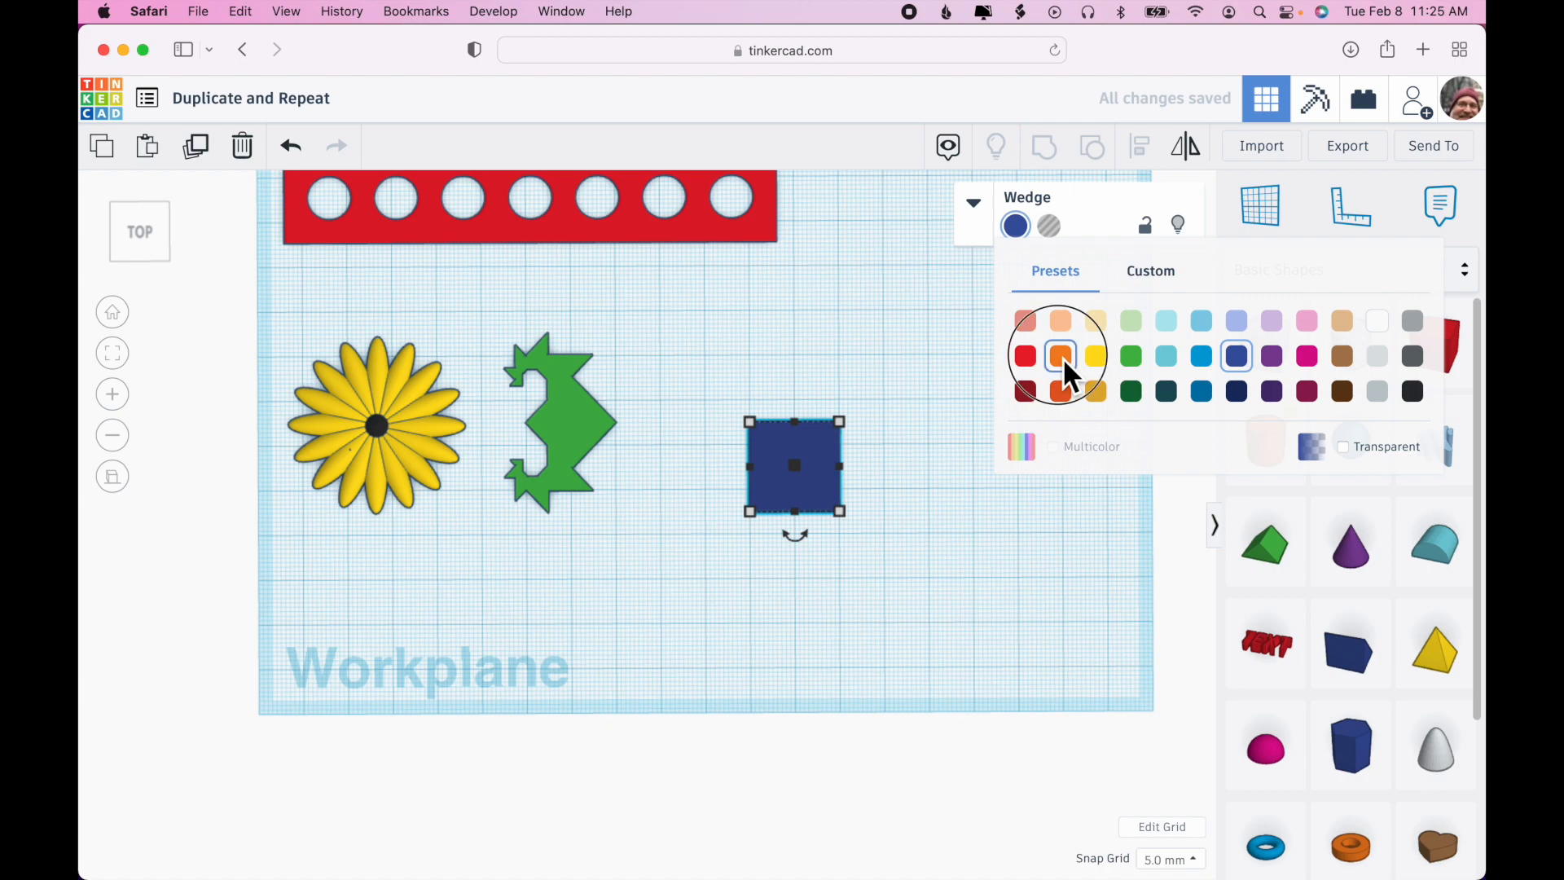
pyautogui.click(1061, 356)
pyautogui.click(1002, 477)
# Step: Rotate the orange wedge into a ramp rising to the right, finishing with a 90° turn
pyautogui.scroll(2, 1002, 477)
pyautogui.moveTo(1001, 476); pyautogui.dragTo(991, 387, button='right')
pyautogui.click(867, 407)
pyautogui.moveTo(864, 362); pyautogui.dragTo(787, 369)
pyautogui.moveTo(1083, 539); pyautogui.dragTo(1093, 570, button='right')
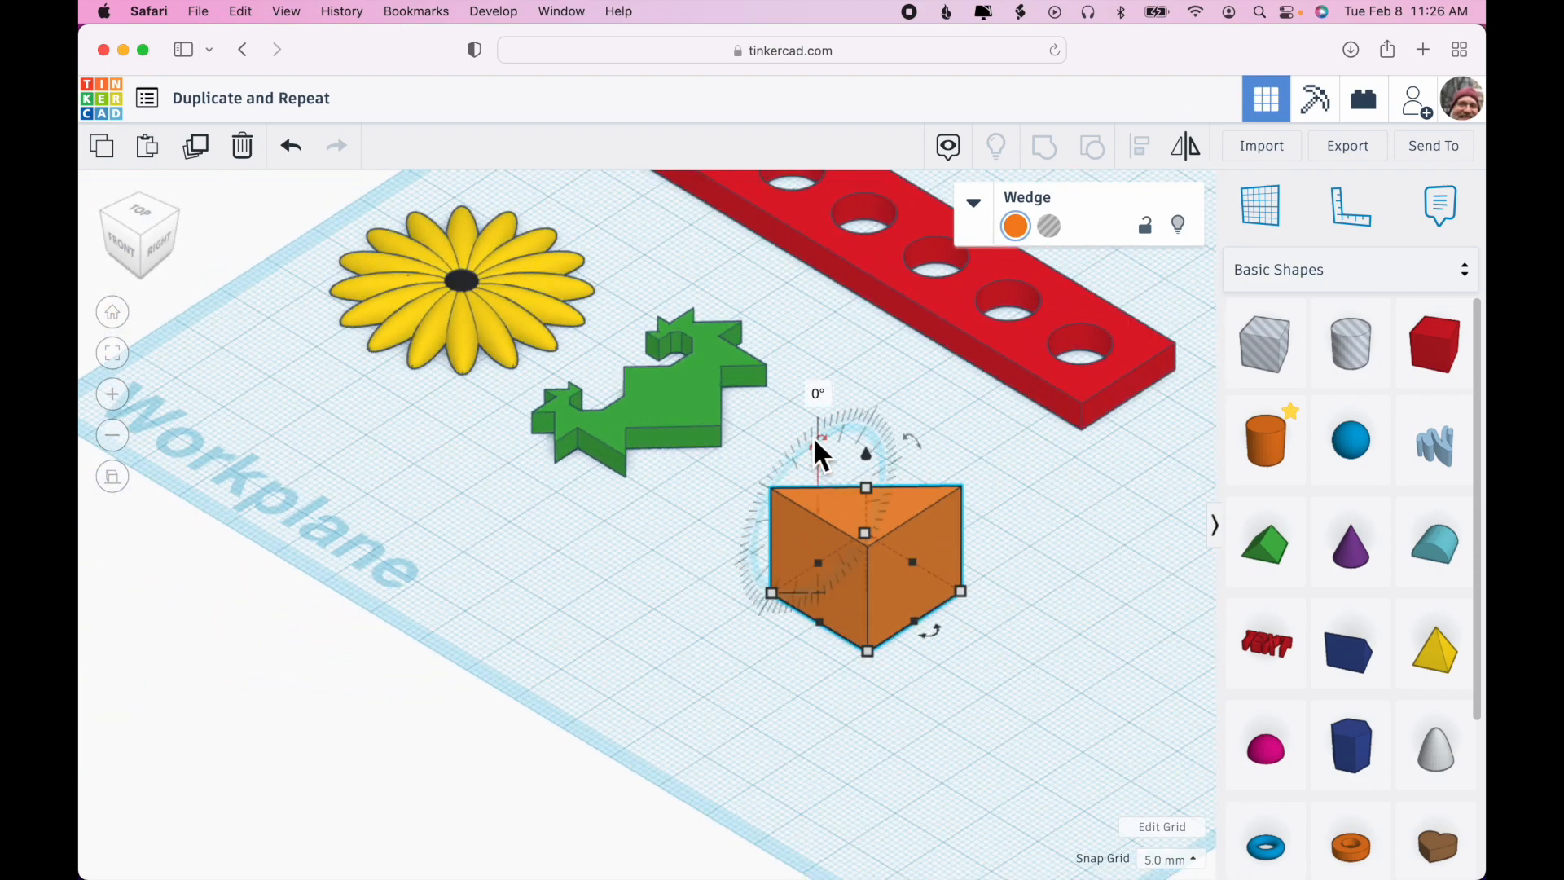
pyautogui.moveTo(823, 443); pyautogui.dragTo(782, 543)
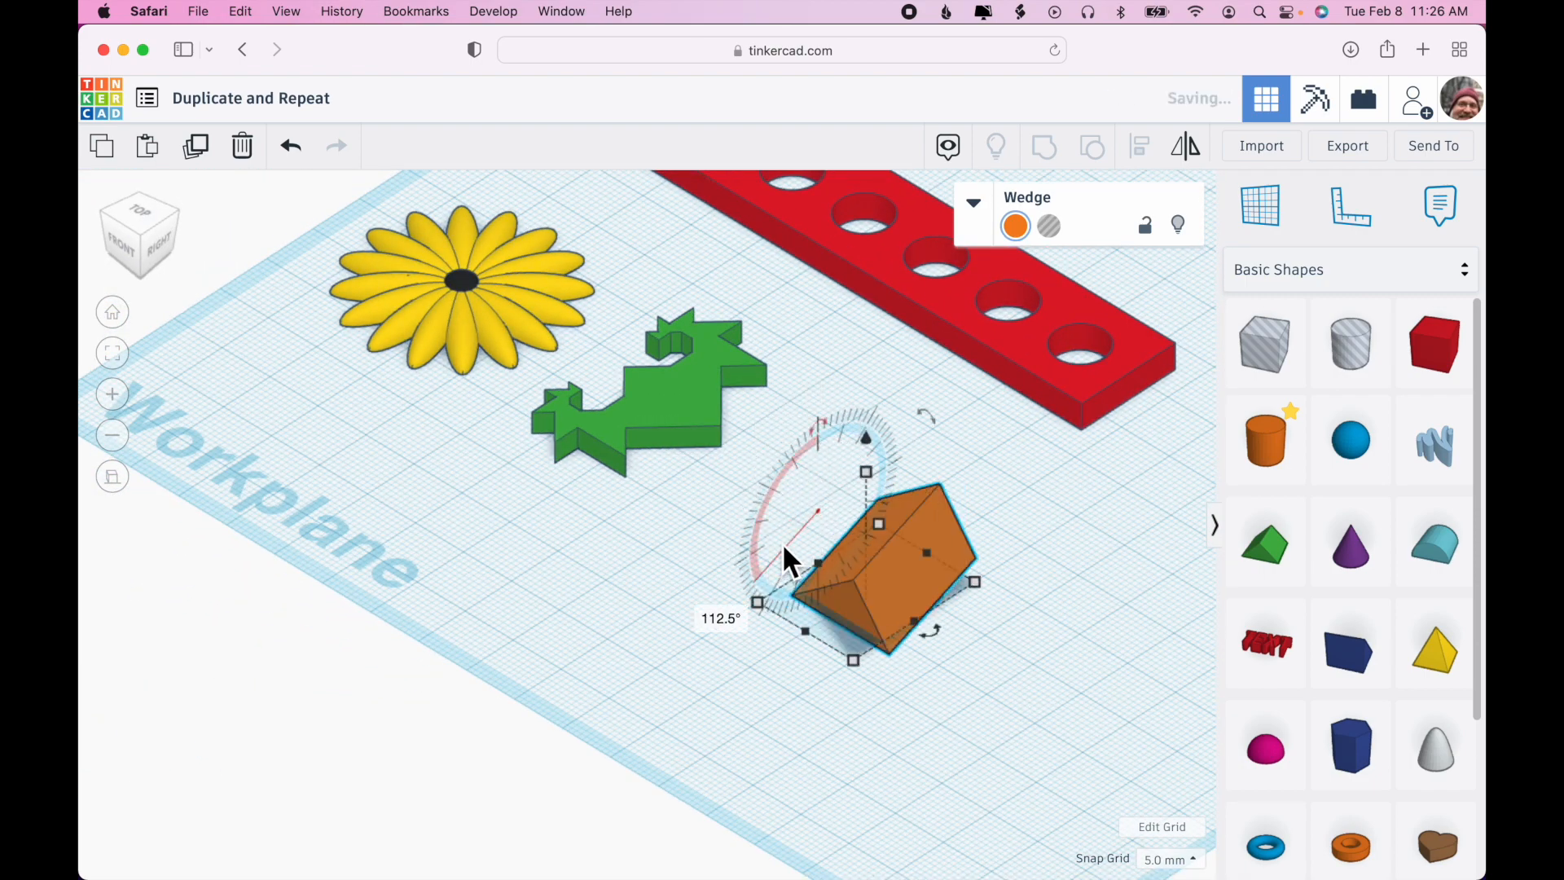
pyautogui.click(731, 625)
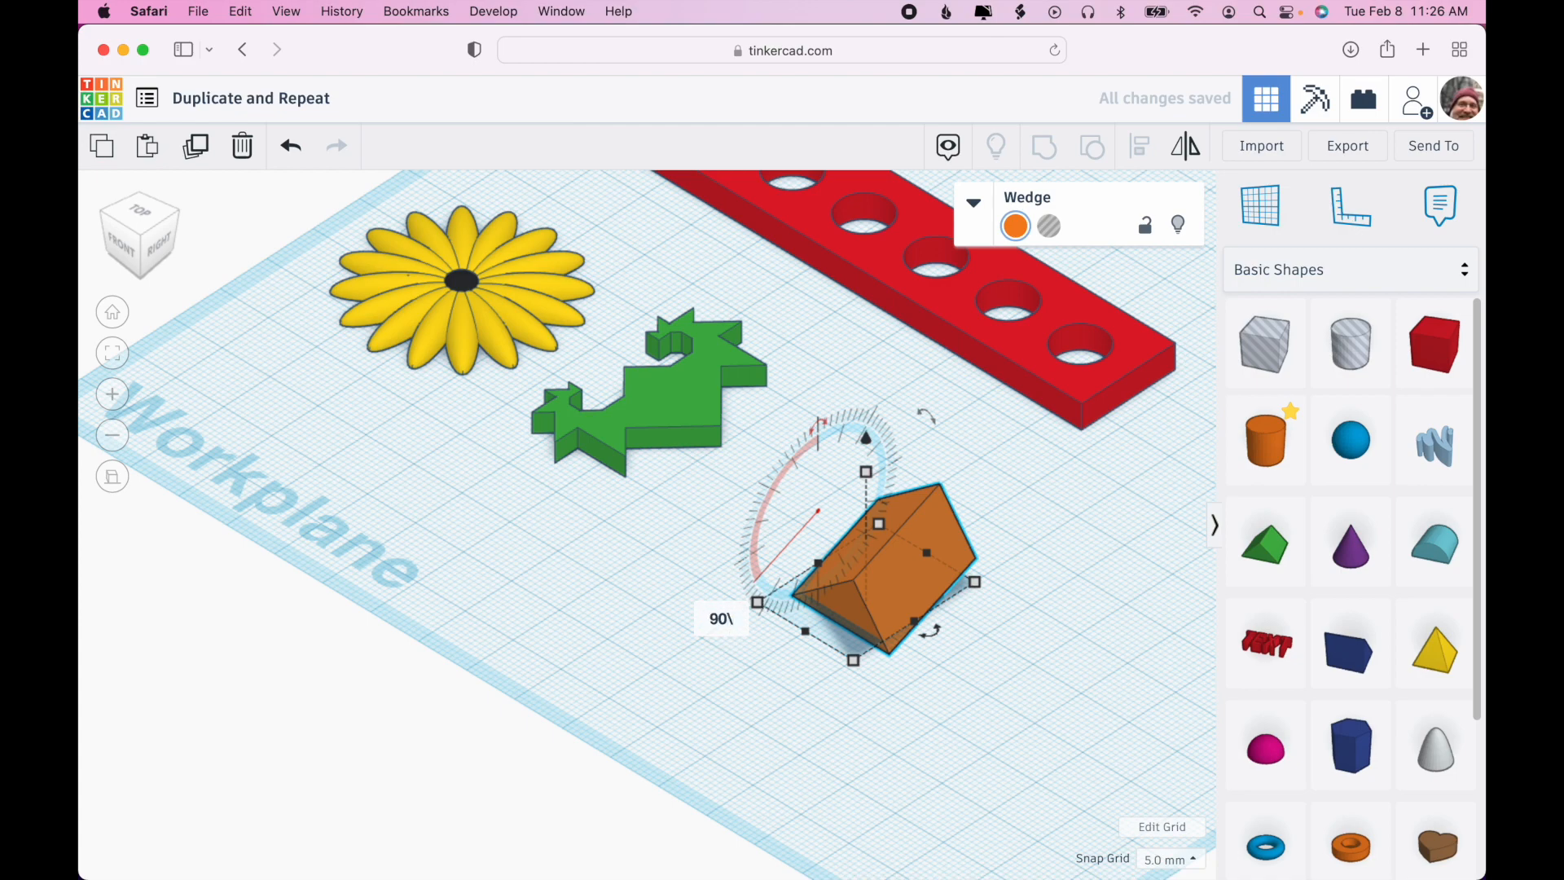
pyautogui.press('Return')
pyautogui.moveTo(841, 727); pyautogui.dragTo(1005, 736, button='right')
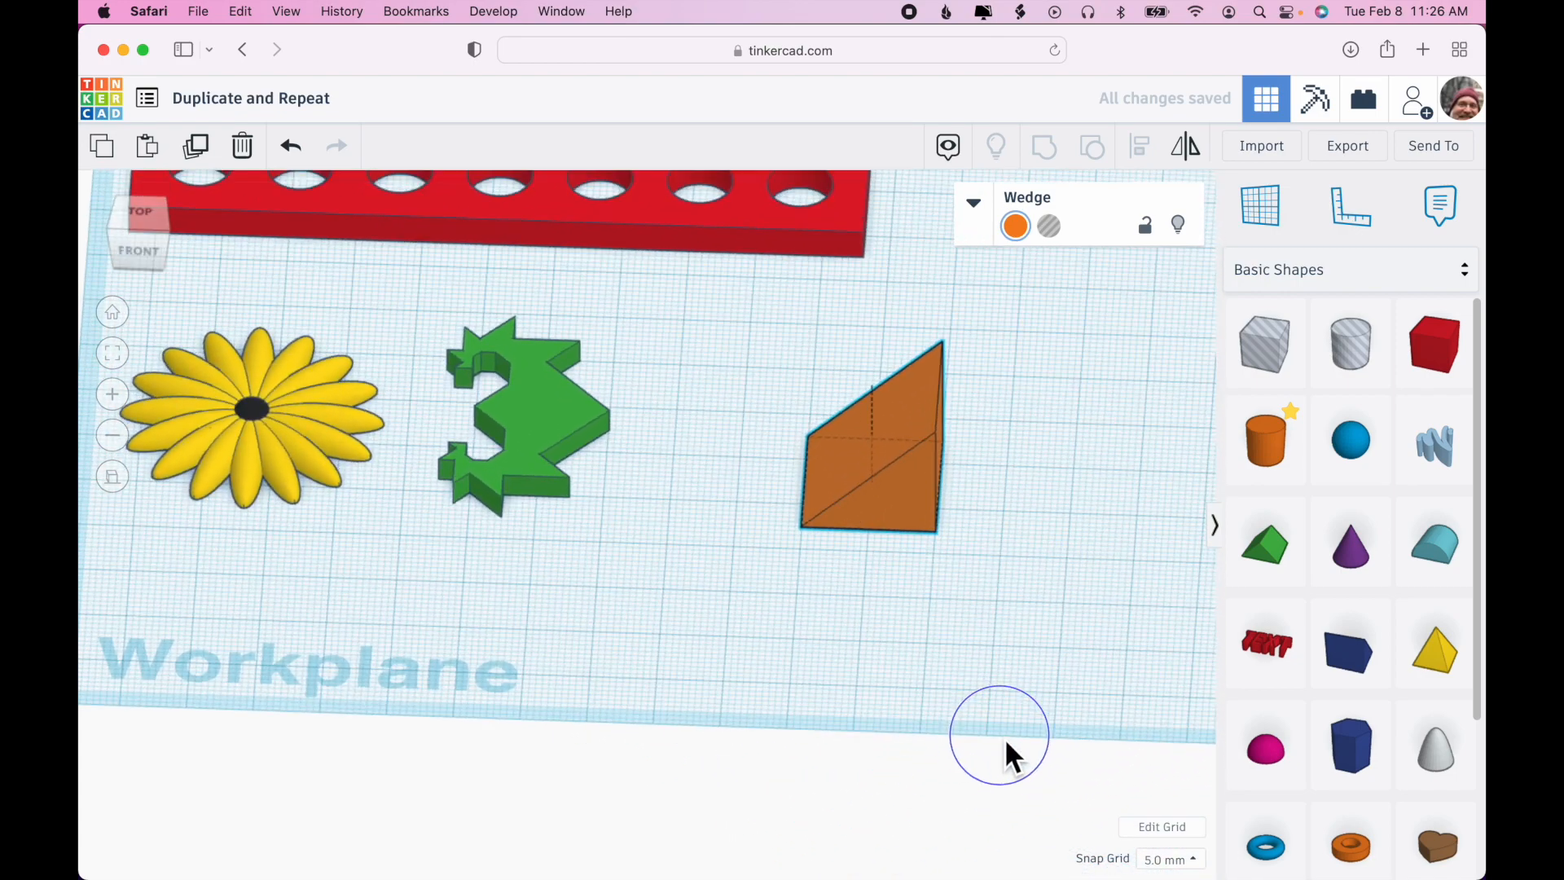
# Step: Resize the orange wedge to 10 mm wide, 10 mm deep and 5 mm high
pyautogui.click(873, 386)
pyautogui.click(972, 444)
pyautogui.write('5')
pyautogui.press('Return')
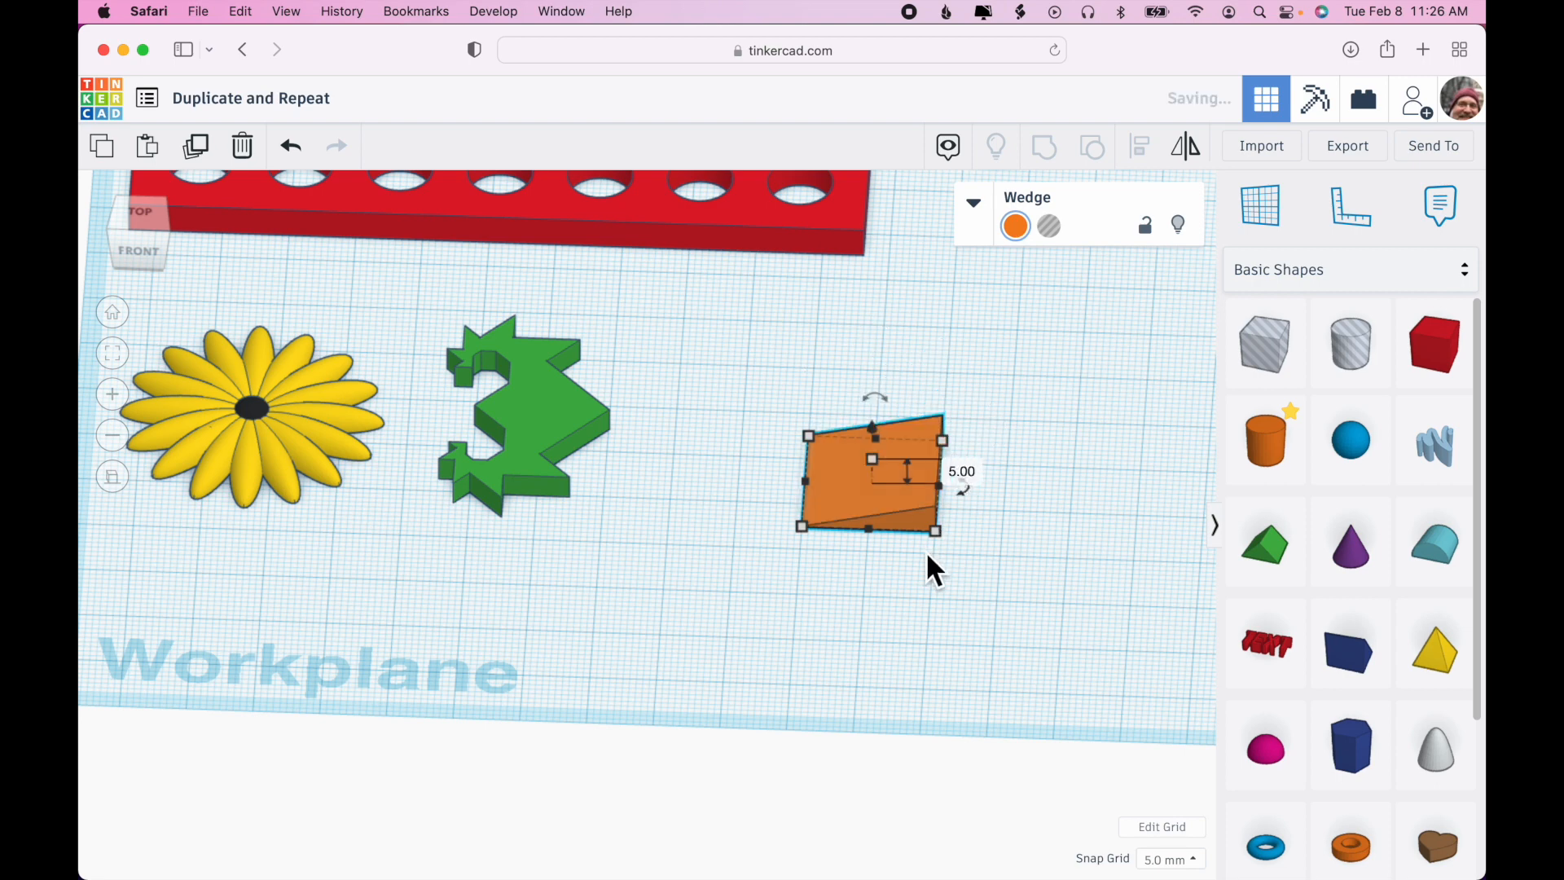
pyautogui.click(944, 441)
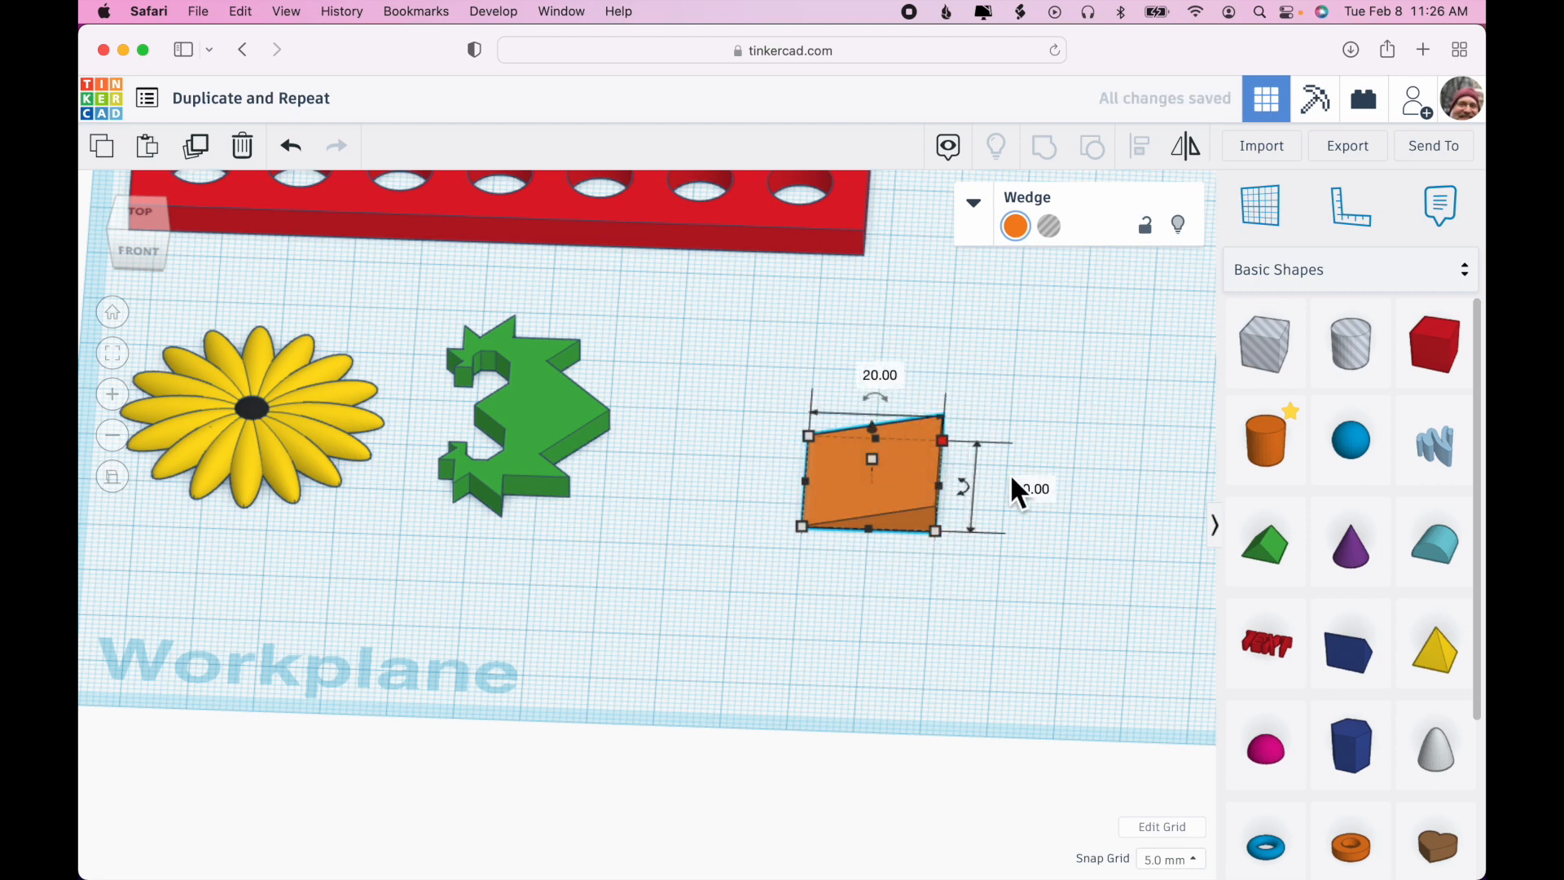
pyautogui.click(887, 378)
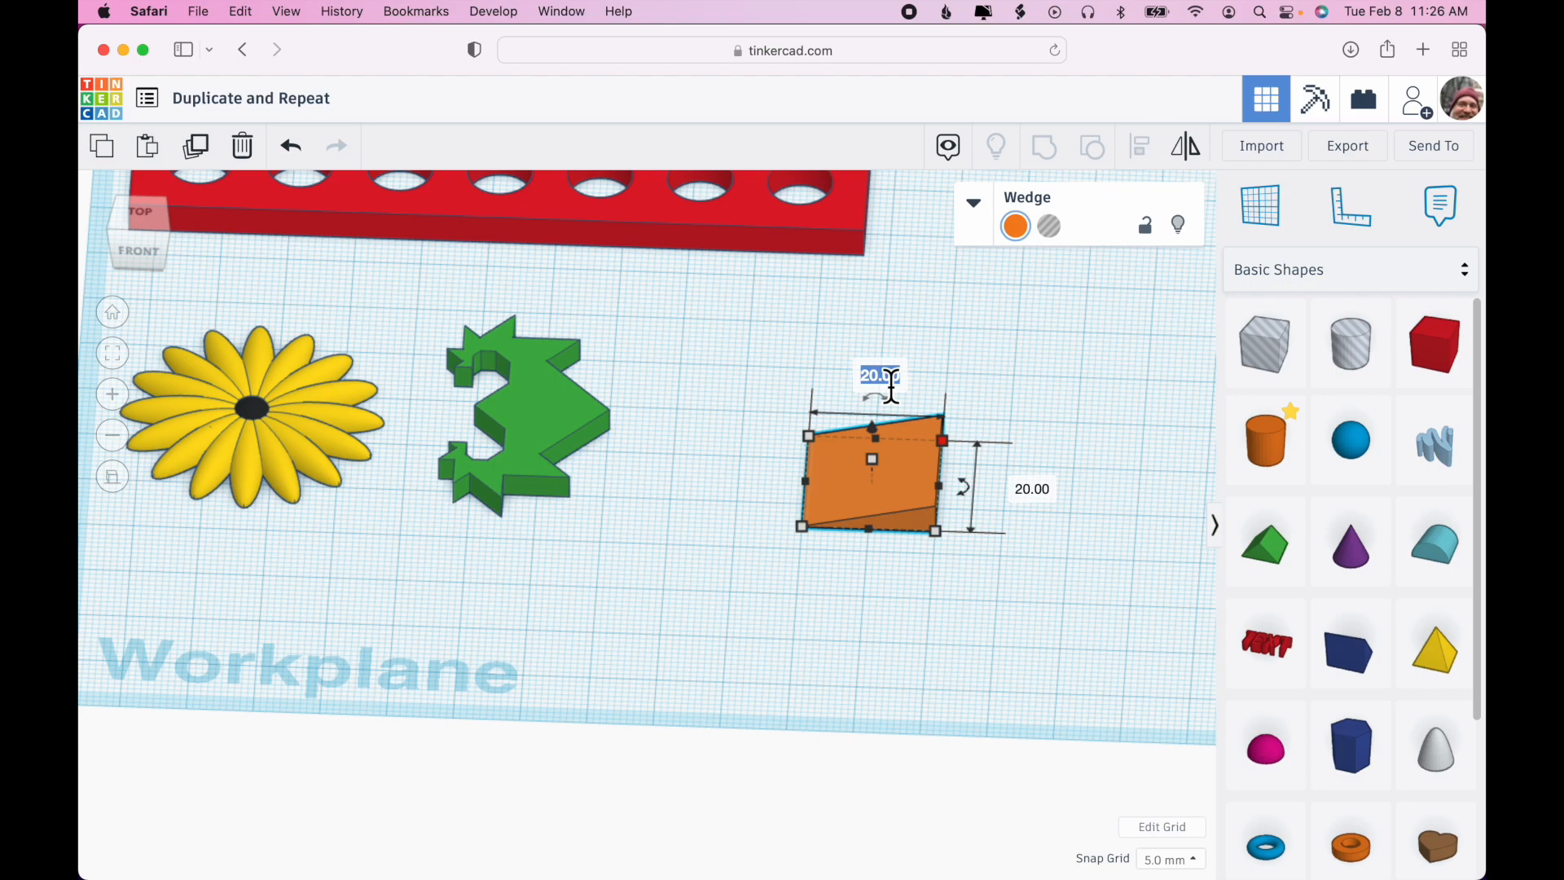
pyautogui.press('Tab')
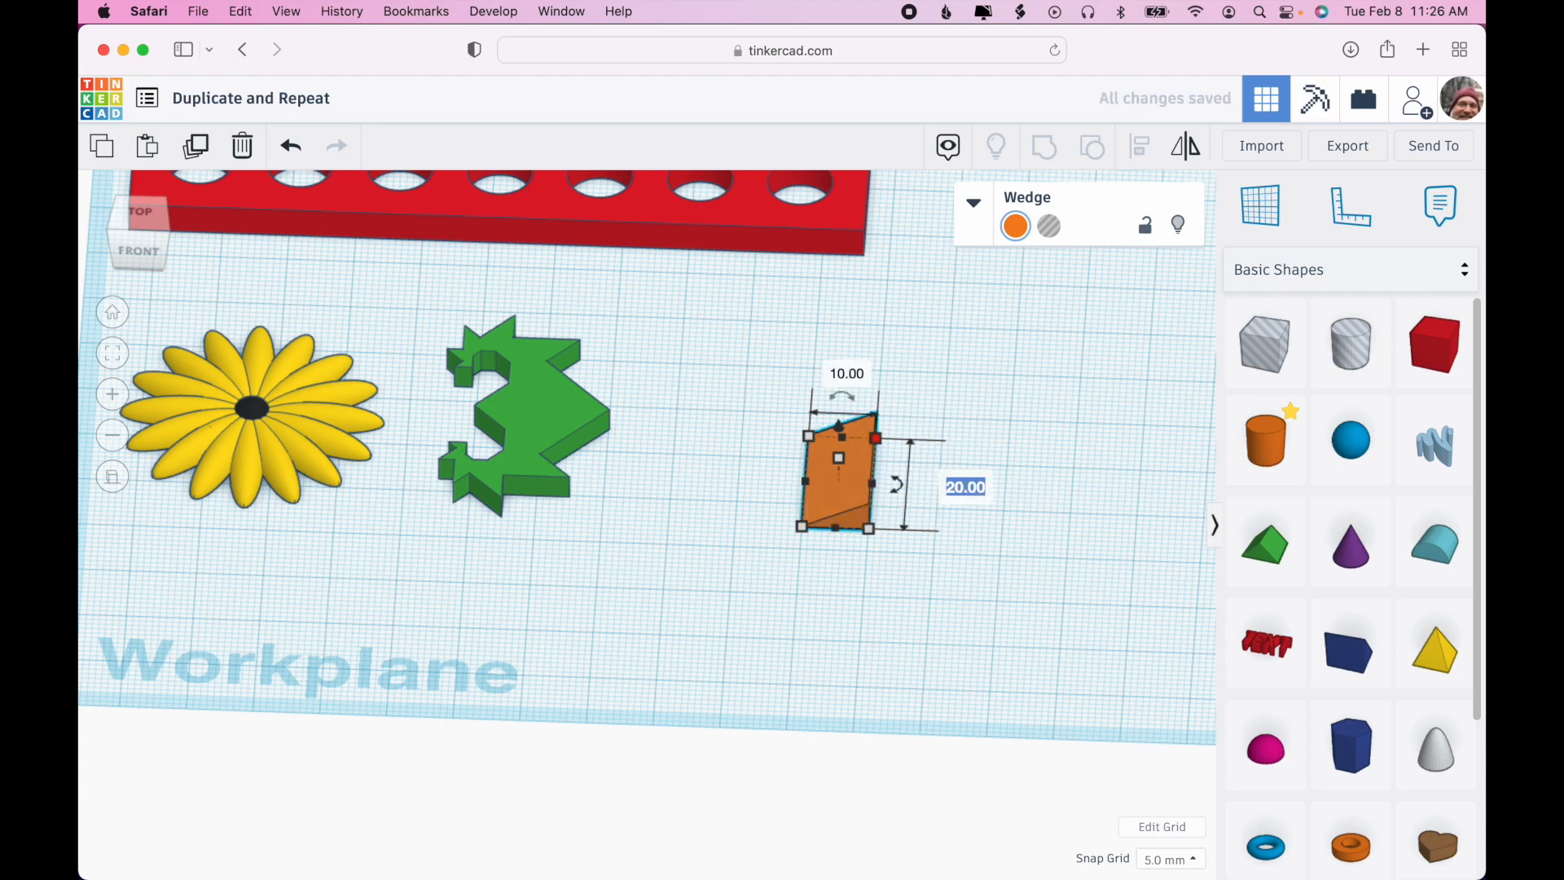
pyautogui.press('Return')
# Step: Duplicate the orange wedge and move the copy 10 mm to the right, flush against the original
pyautogui.moveTo(1082, 351); pyautogui.dragTo(1088, 468, button='right')
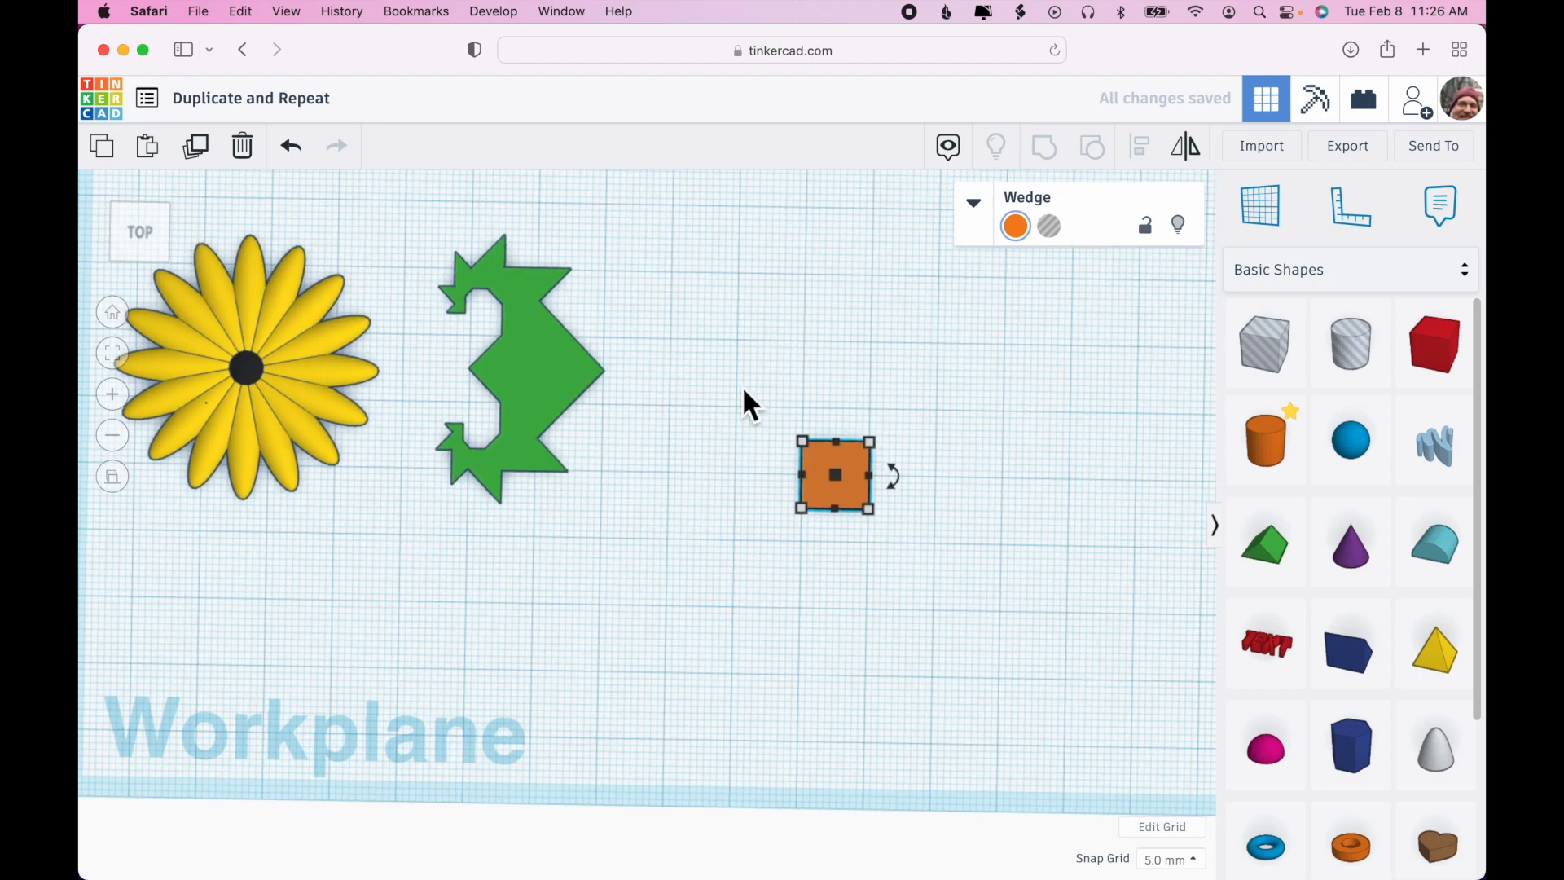
pyautogui.click(195, 147)
pyautogui.press('Right')
pyautogui.press('Right')
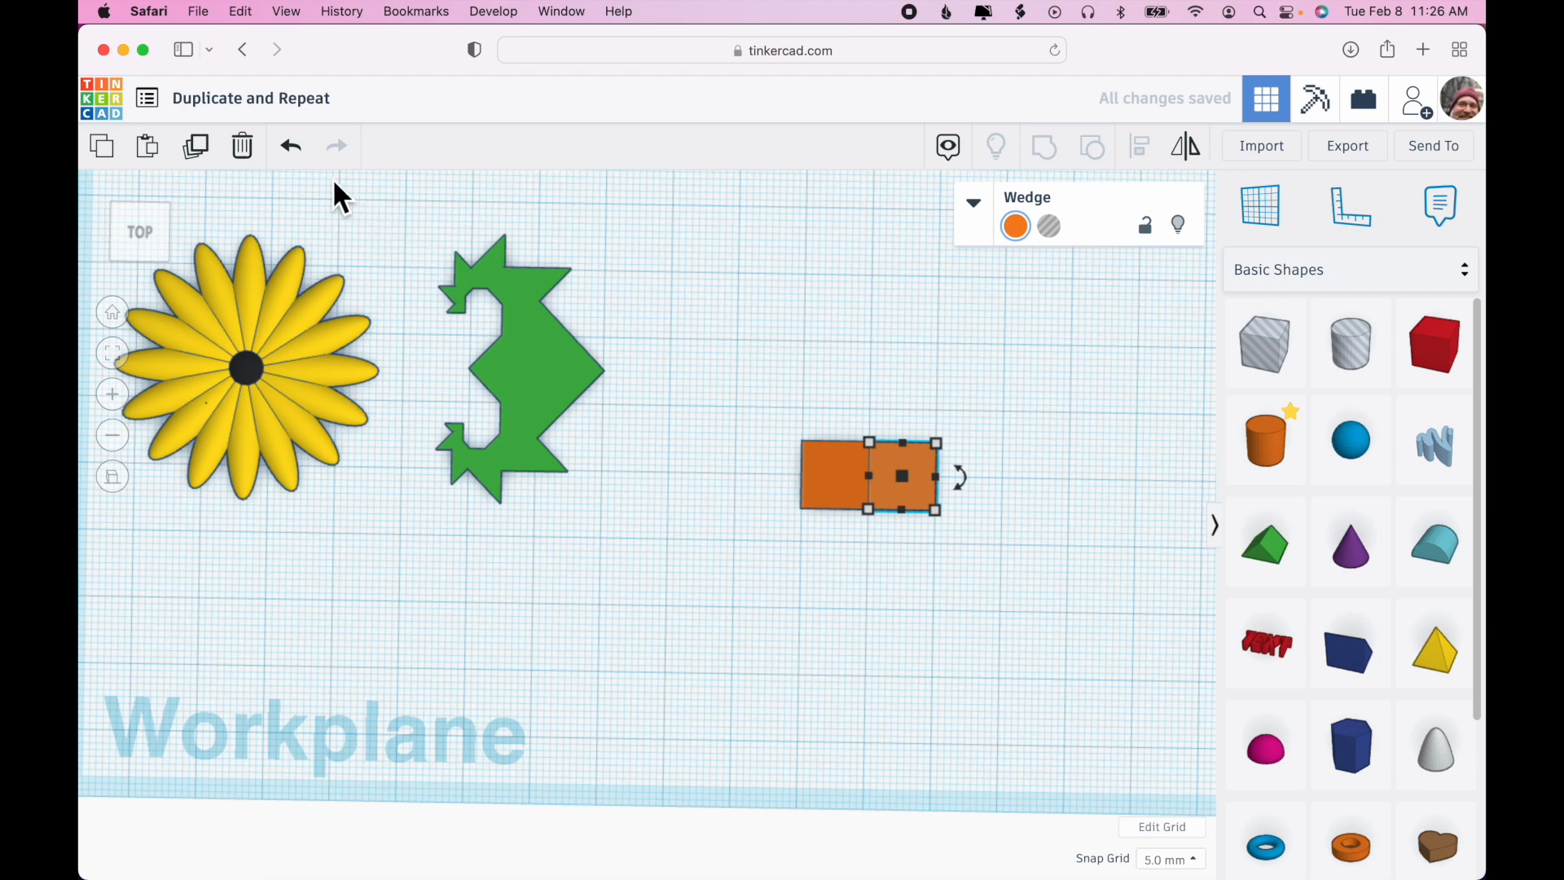
# Step: Repeat the offset duplication four more times to extend the row to six wedges
pyautogui.click(197, 147)
pyautogui.click(196, 148)
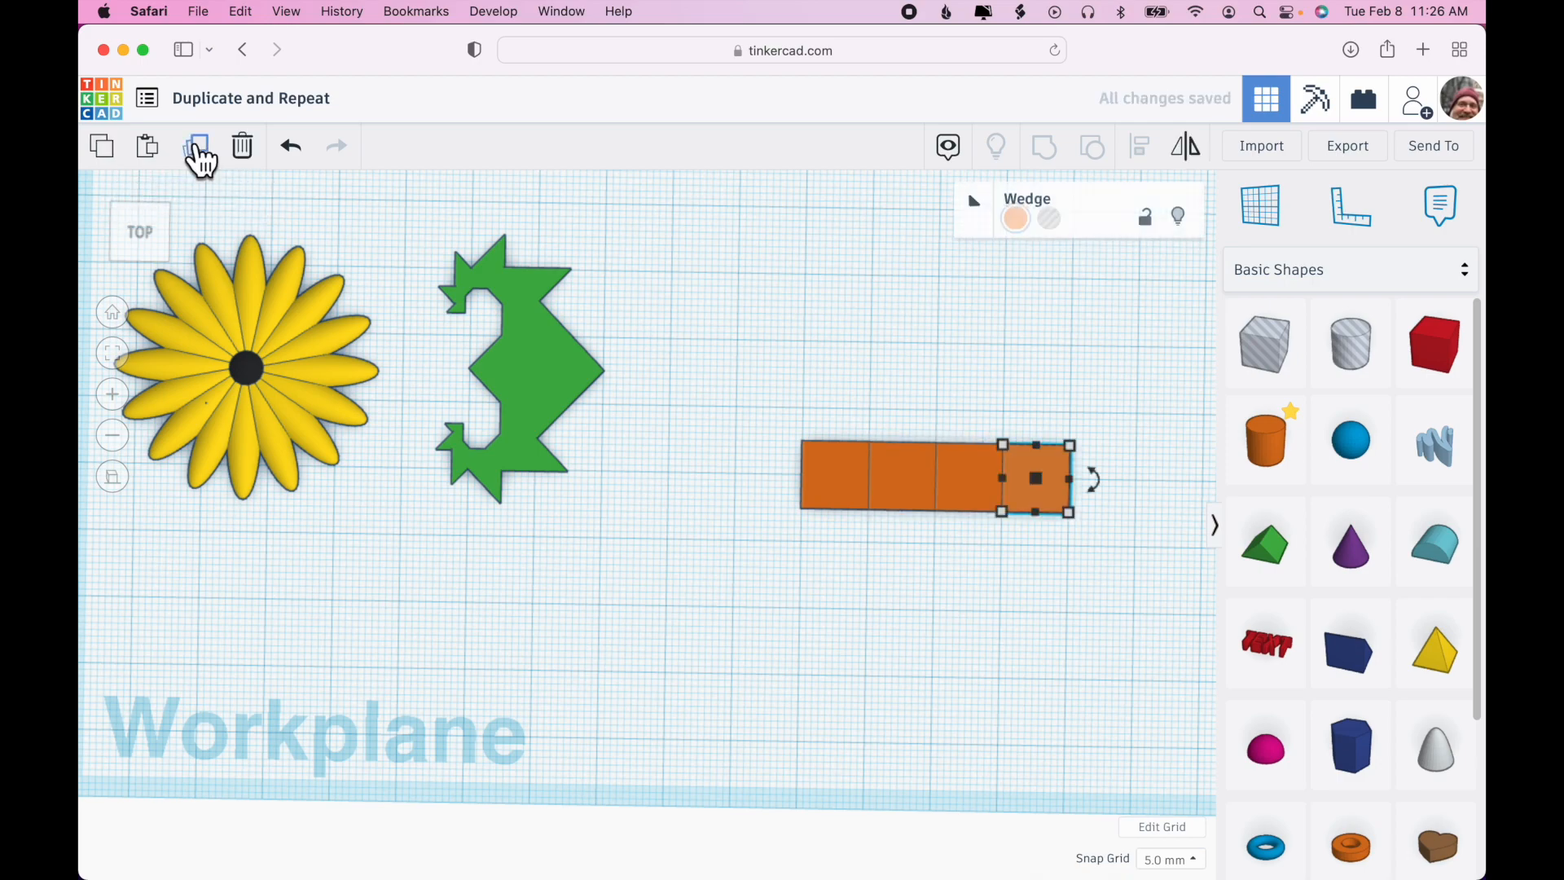
pyautogui.click(196, 147)
pyautogui.click(200, 159)
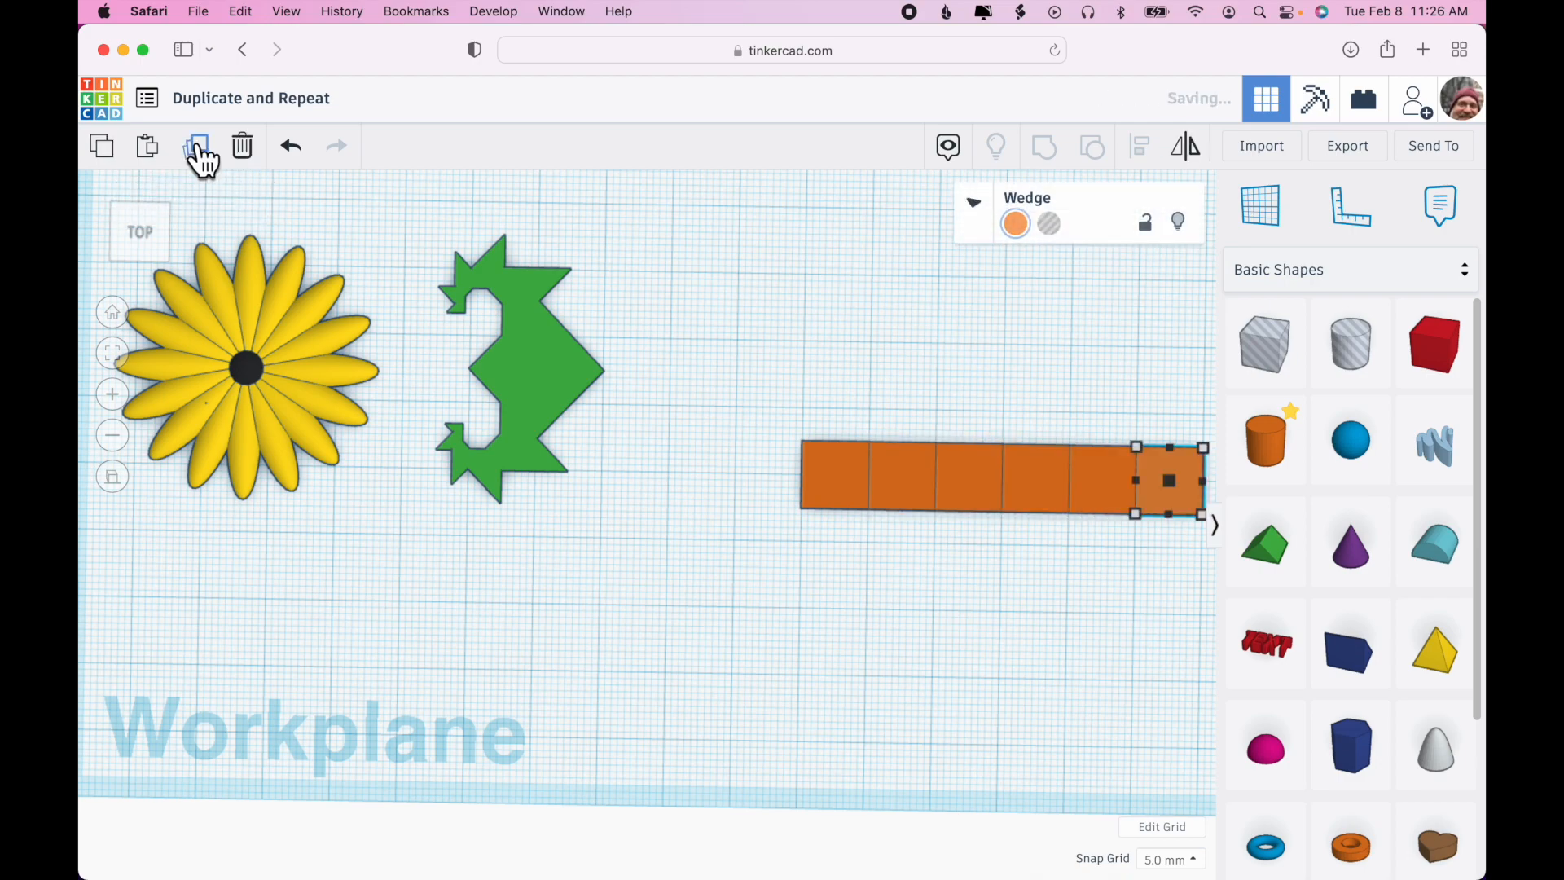
# Step: Group the six orange wedges into one row
pyautogui.moveTo(878, 658); pyautogui.dragTo(882, 587, button='right')
pyautogui.moveTo(807, 384); pyautogui.dragTo(1162, 529)
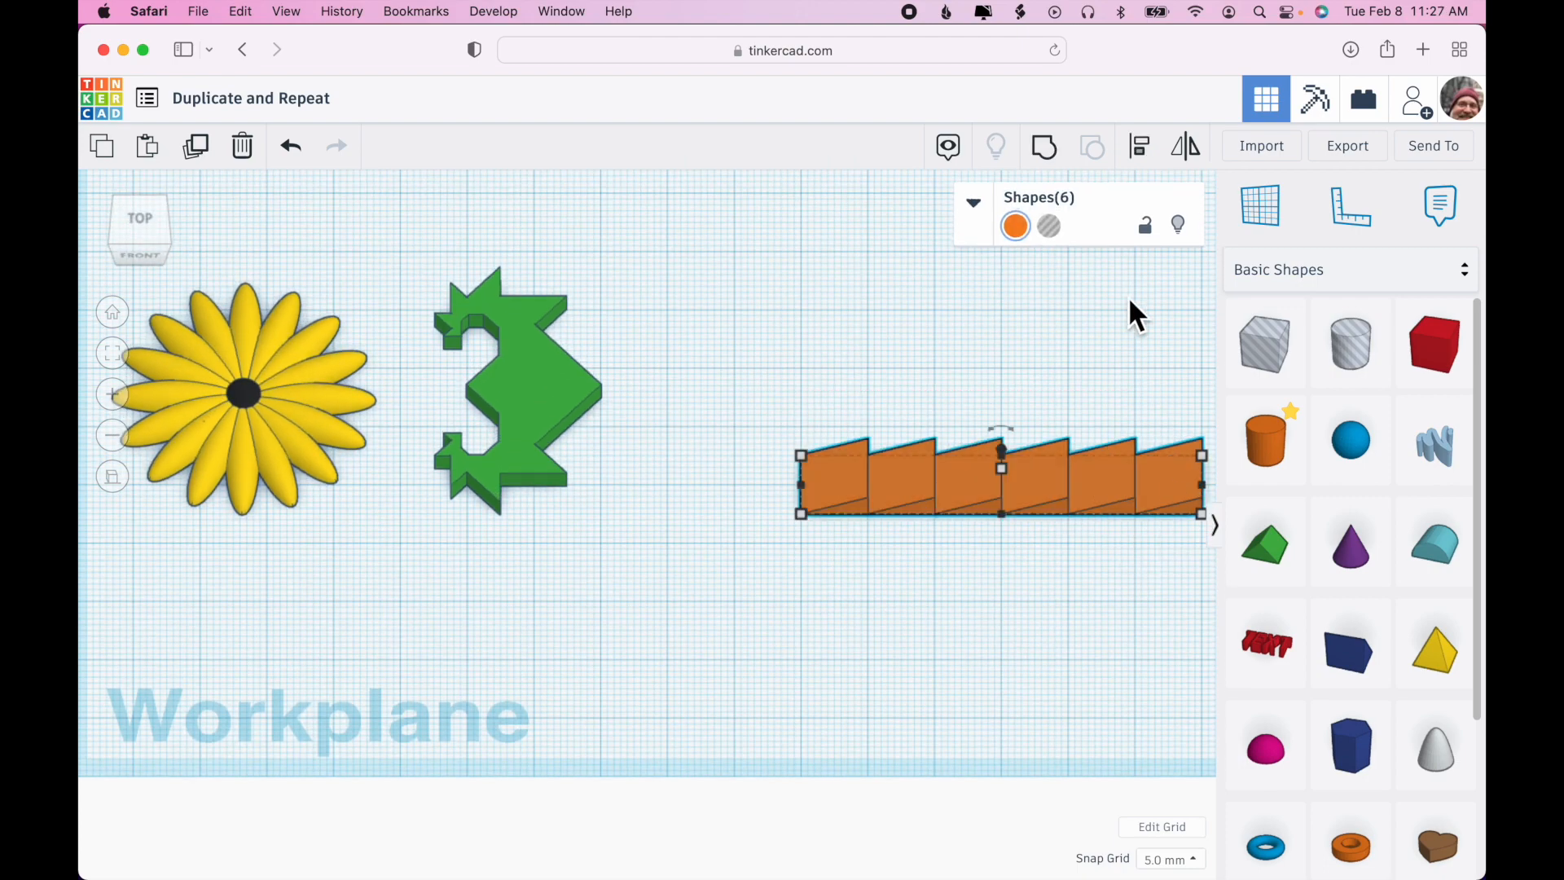
pyautogui.click(1045, 150)
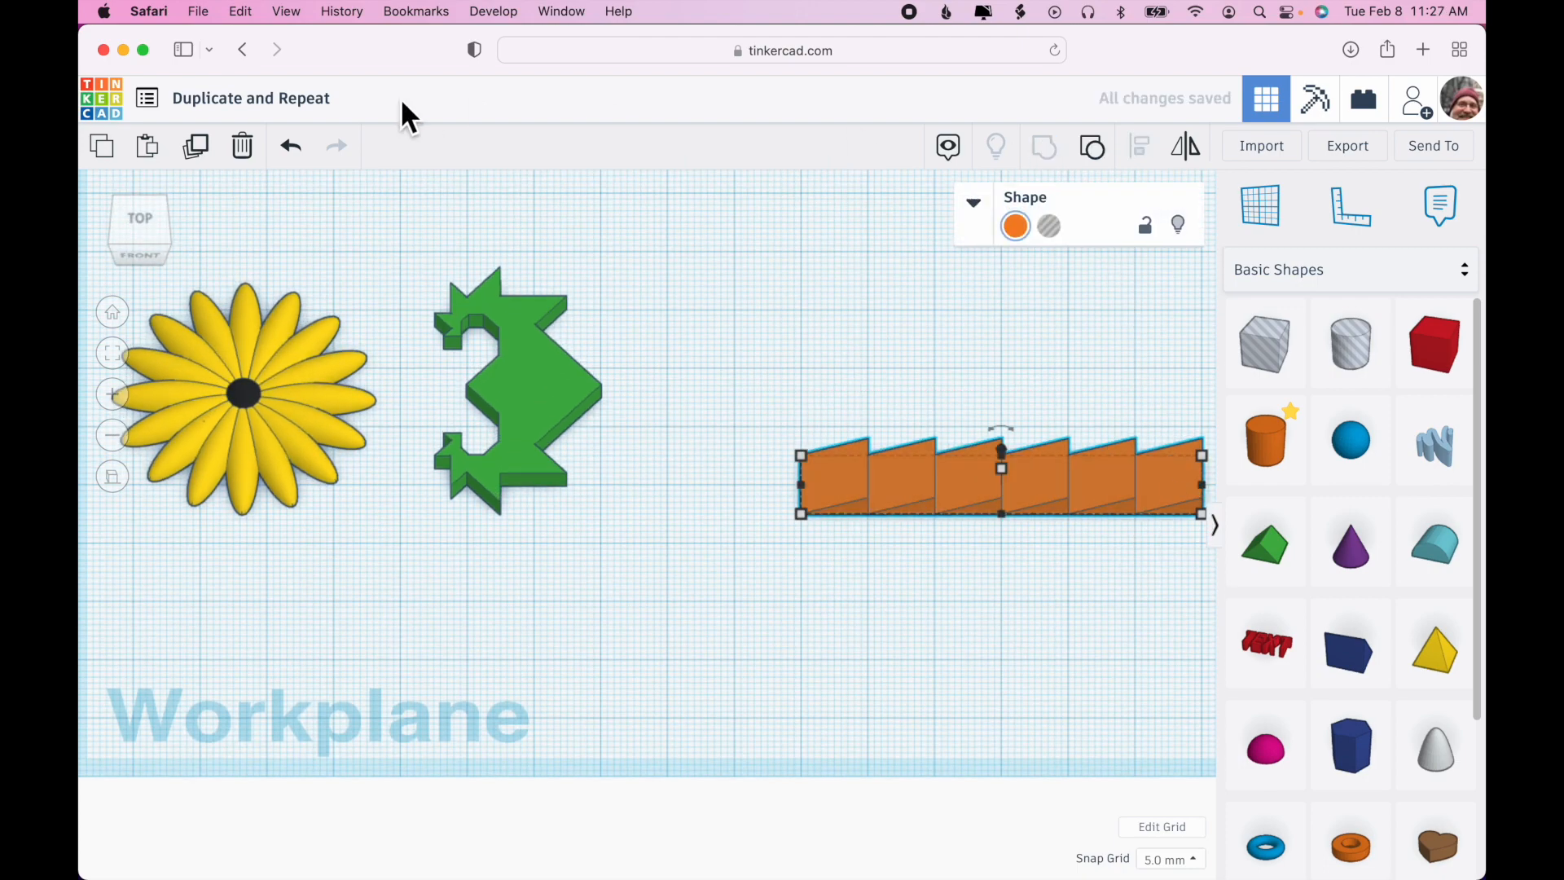
# Step: Duplicate the wedge row and shift the copy 10 mm toward the front and 5 mm left, staggering it against the first row
pyautogui.click(202, 156)
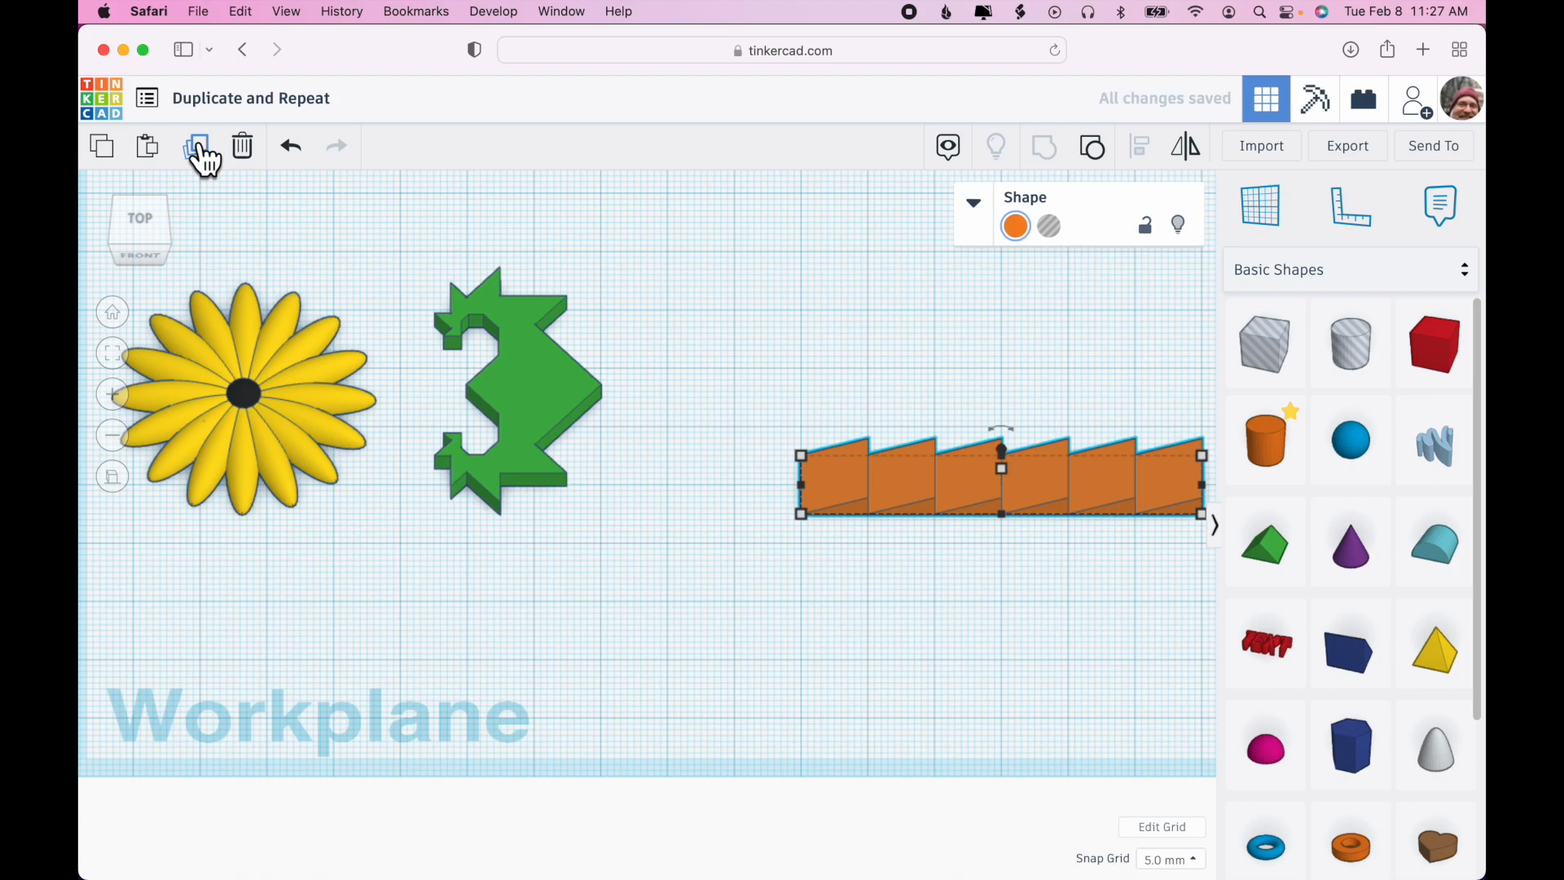
pyautogui.moveTo(642, 541); pyautogui.dragTo(648, 634, button='right')
pyautogui.press('Down')
pyautogui.press('Down')
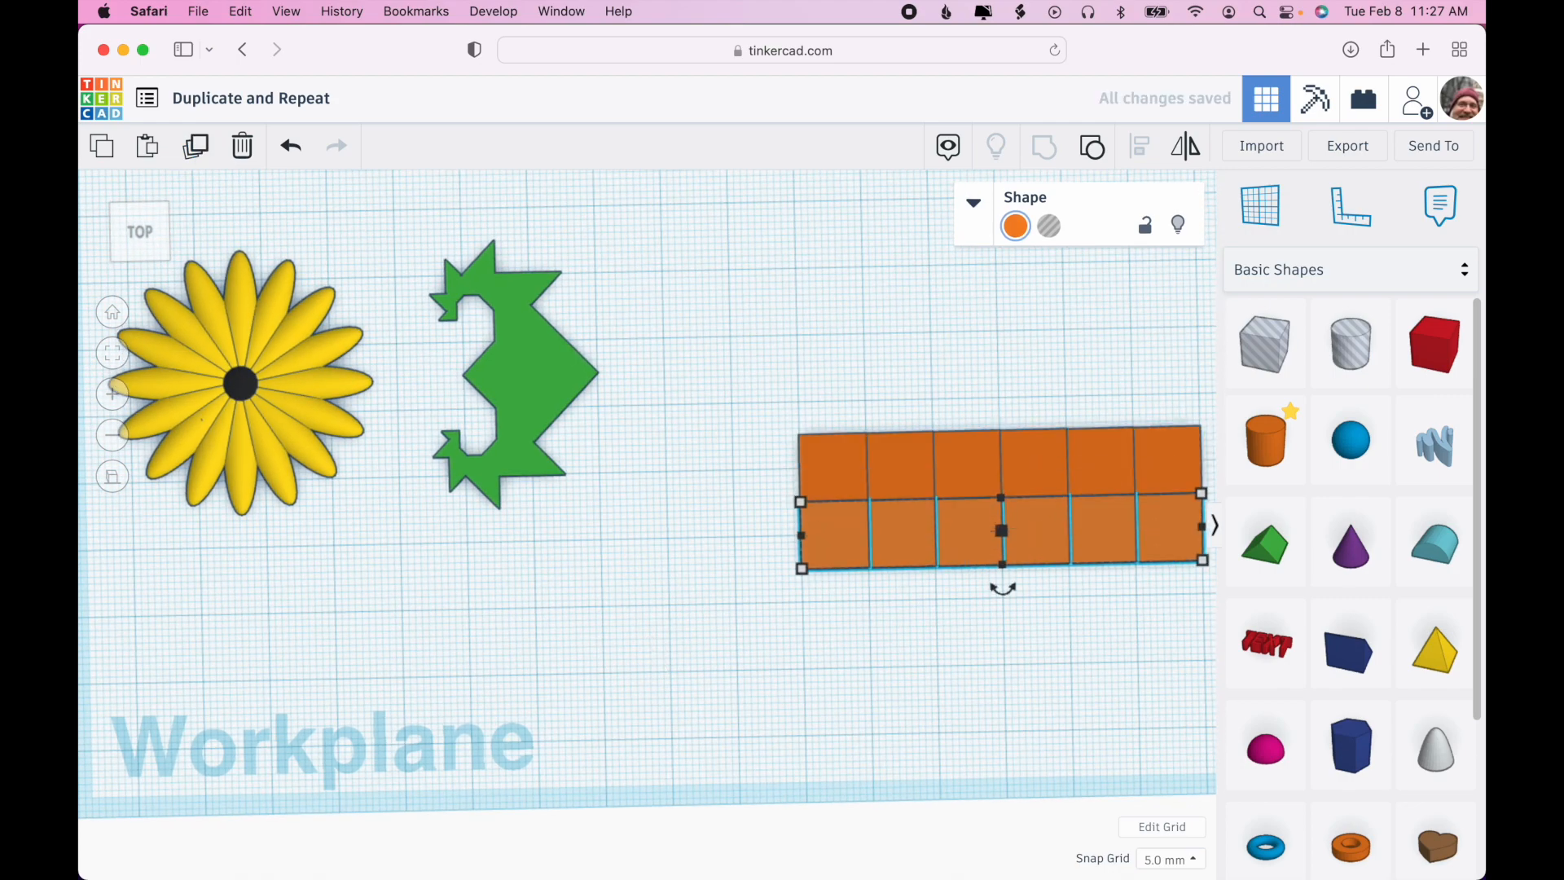
pyautogui.press('Left')
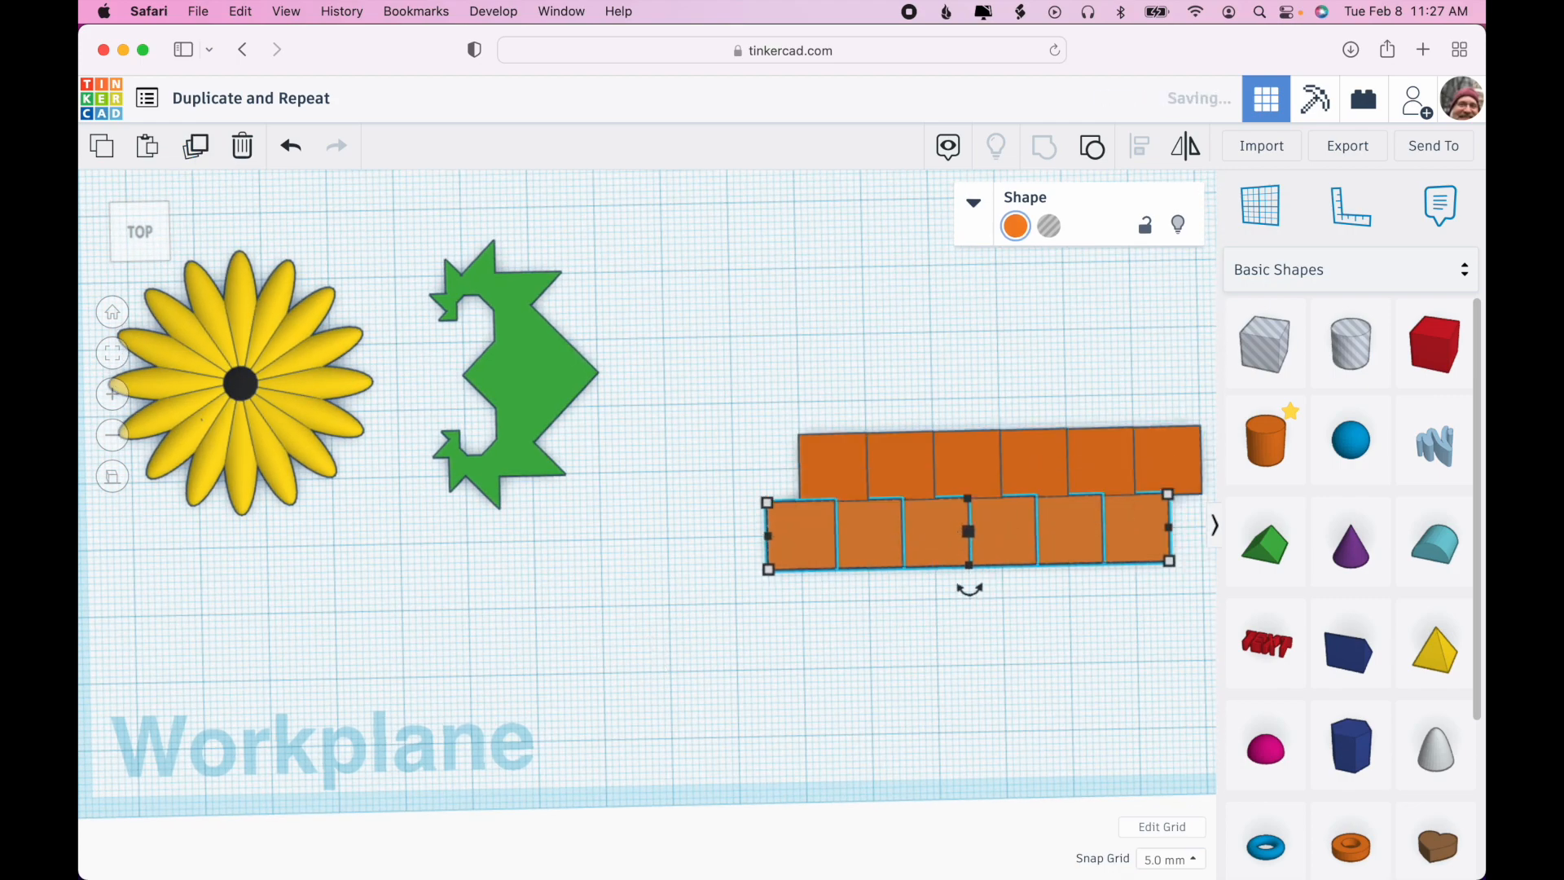
# Step: Duplicate the row twice more, staggering the third row 5 mm right and the fourth 5 mm left for a brick-like pattern
pyautogui.click(203, 155)
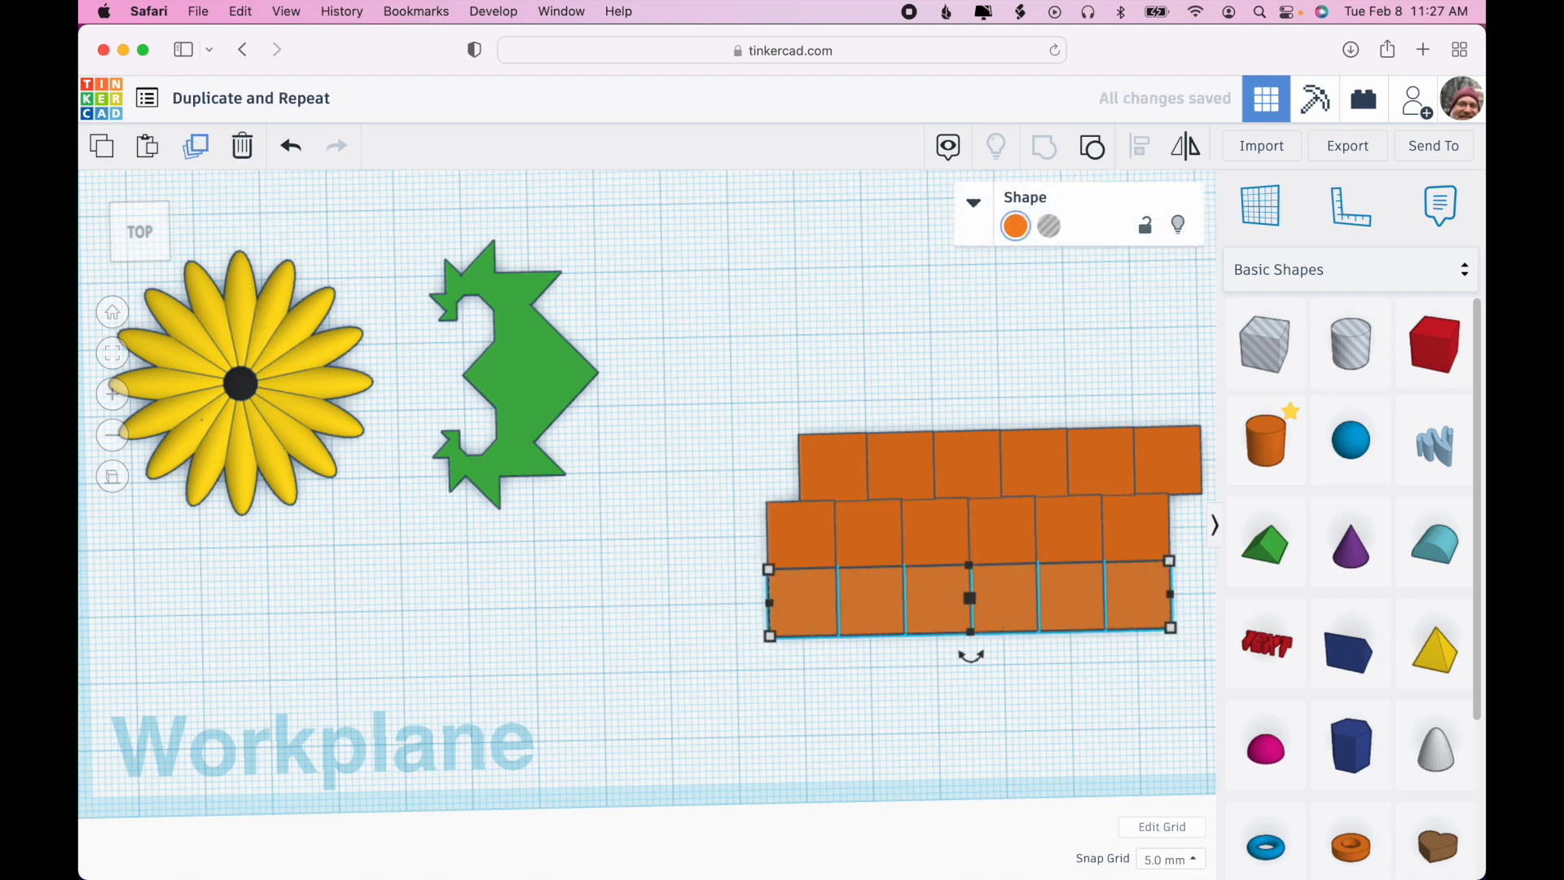
pyautogui.press('Right')
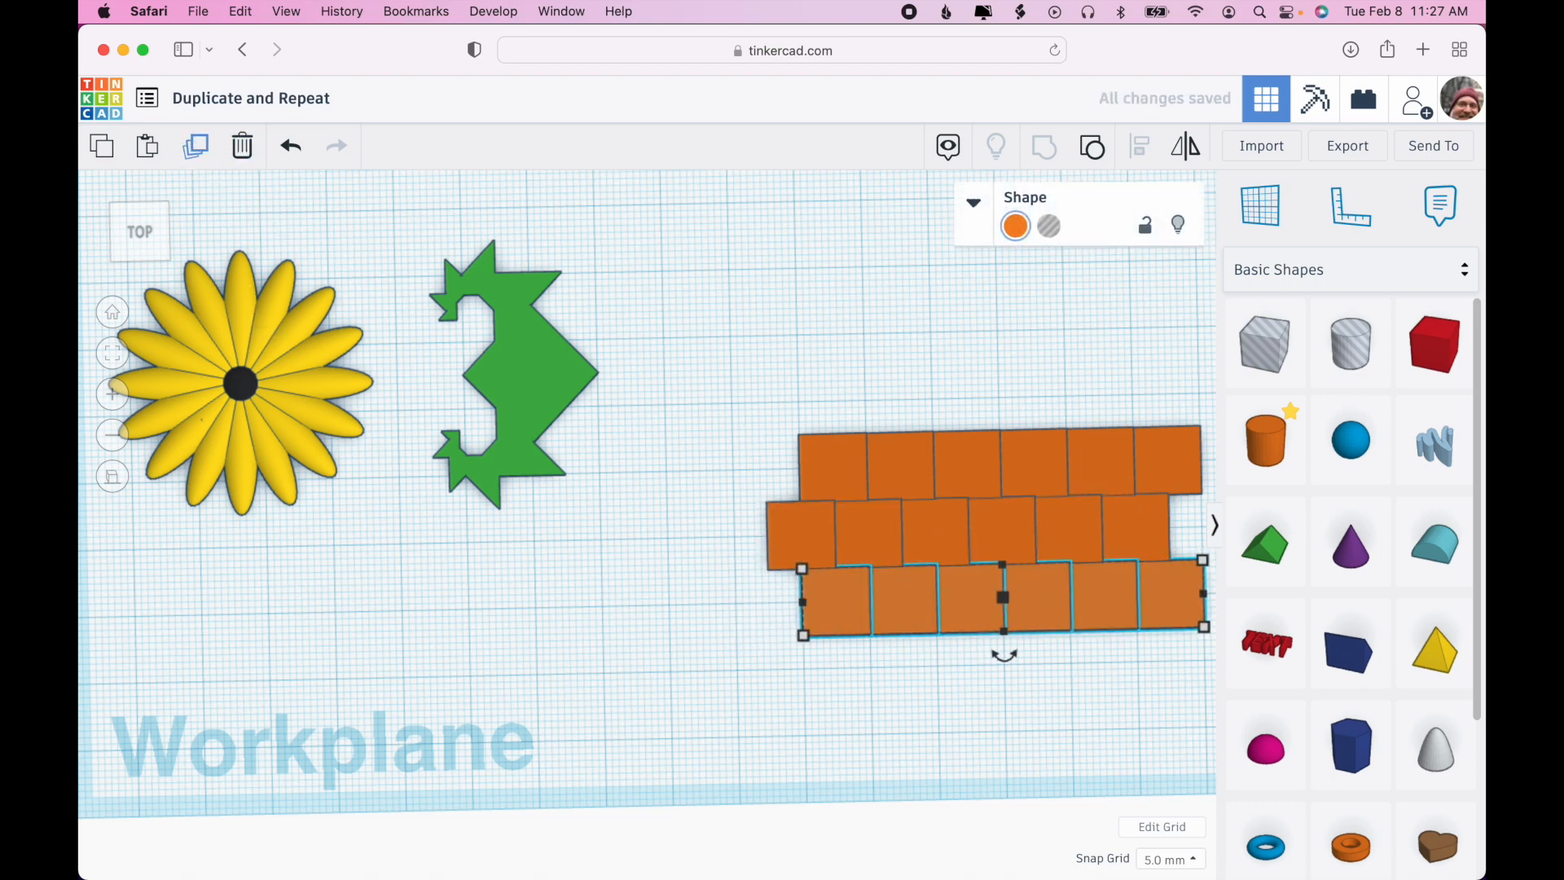
pyautogui.click(203, 154)
pyautogui.press('Left')
pyautogui.press('Left')
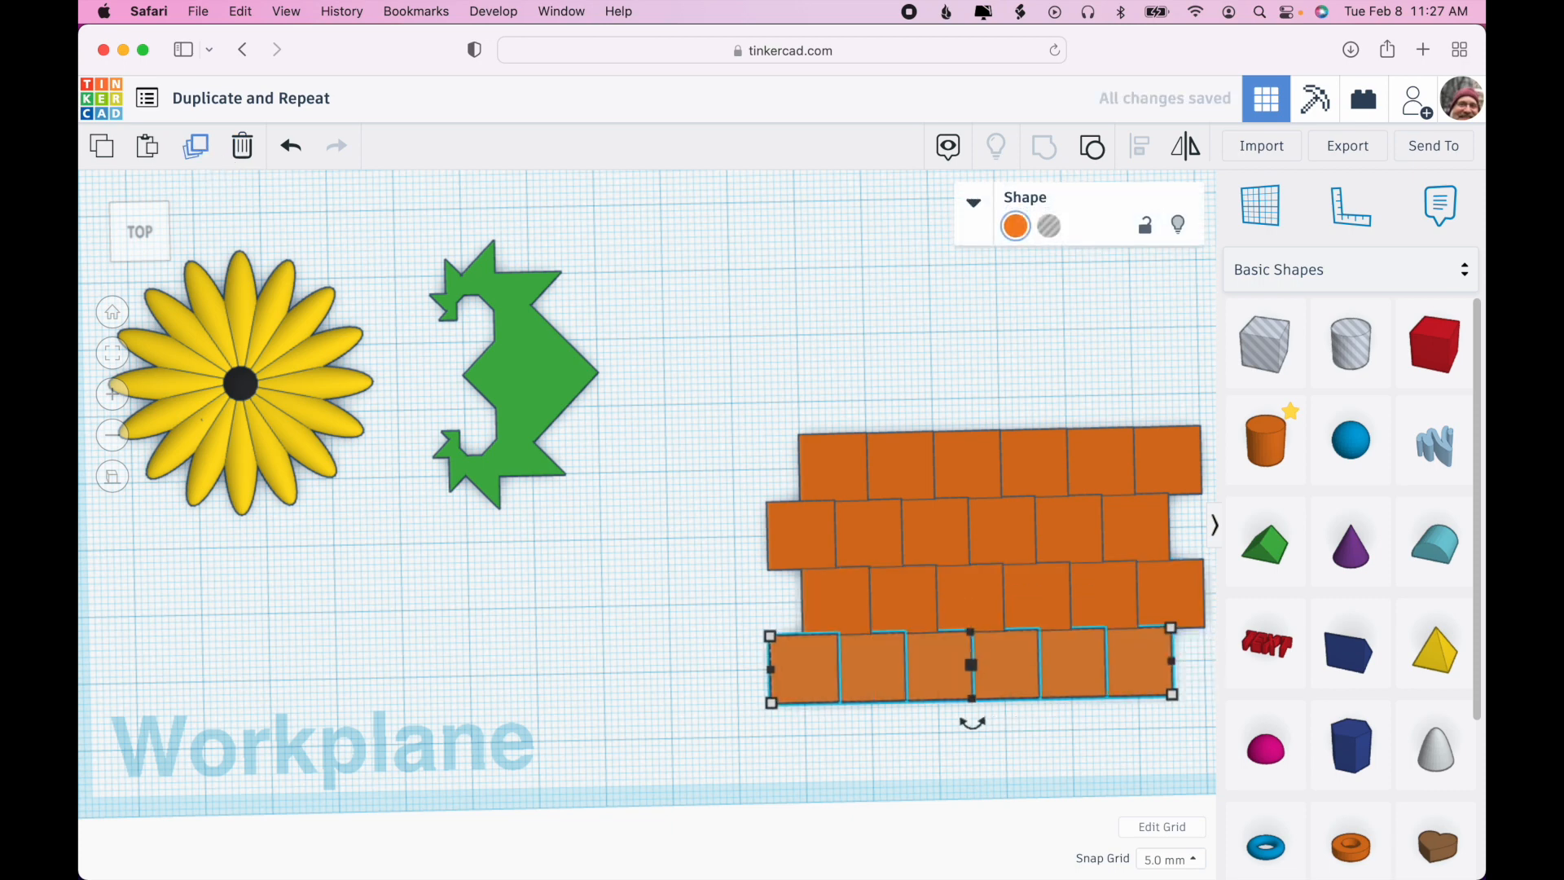
# Step: Group the four staggered wedge rows into a single shingle panel
pyautogui.moveTo(760, 372); pyautogui.dragTo(1105, 735)
pyautogui.click(1046, 156)
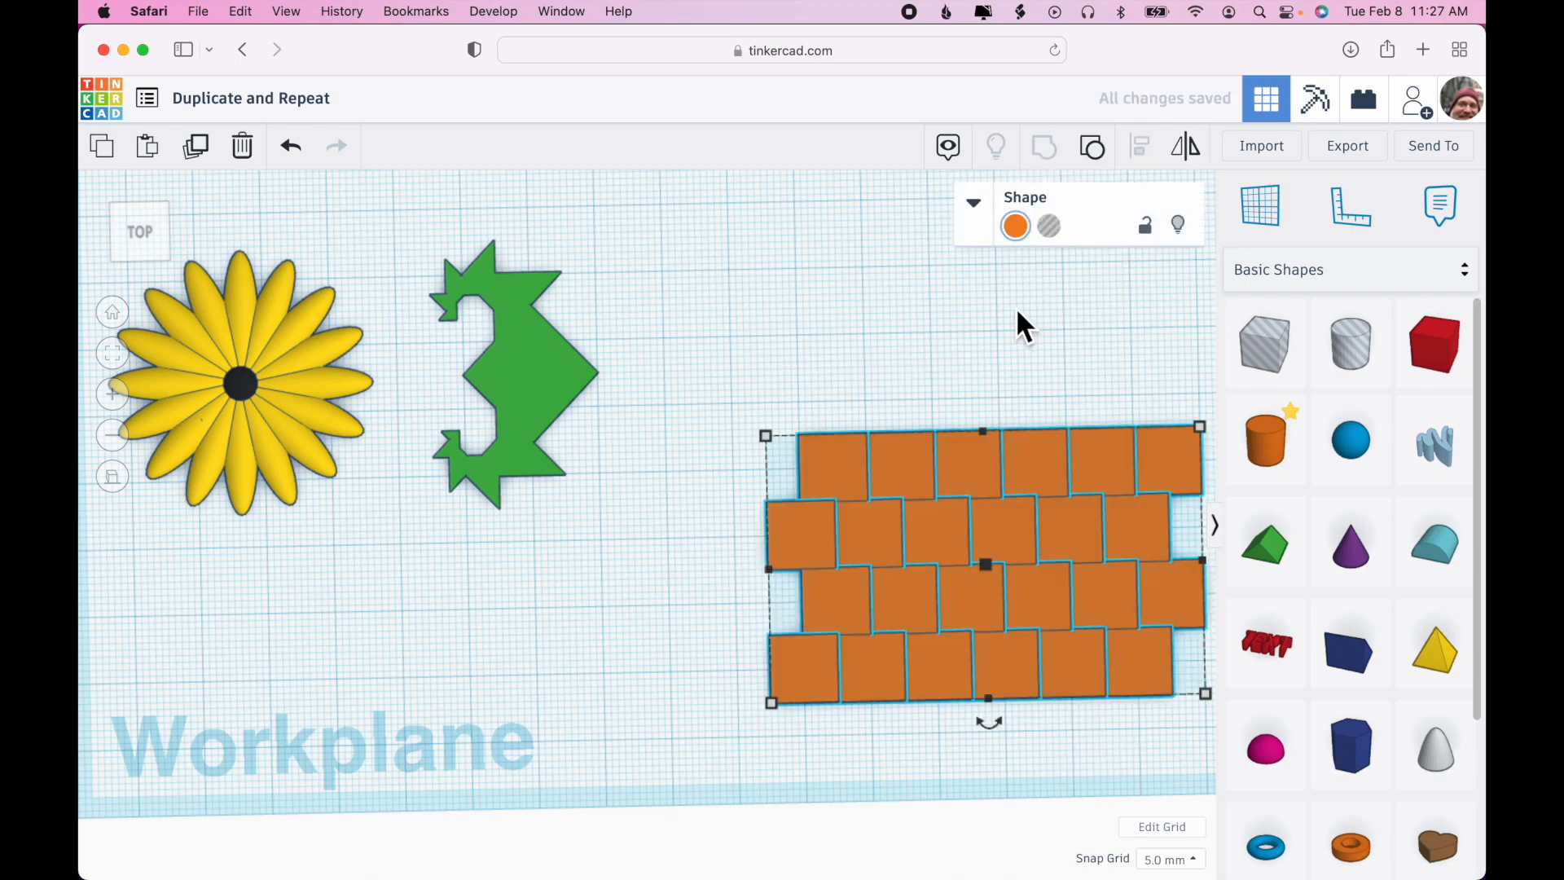
pyautogui.click(1015, 306)
# Step: Move the orange shingle panel toward the back of the workplane to clear space in front of it
pyautogui.moveTo(1015, 306); pyautogui.dragTo(950, 230, button='right')
pyautogui.moveTo(1015, 486); pyautogui.dragTo(983, 541)
pyautogui.moveTo(947, 699); pyautogui.dragTo(982, 754, button='right')
pyautogui.click(989, 554)
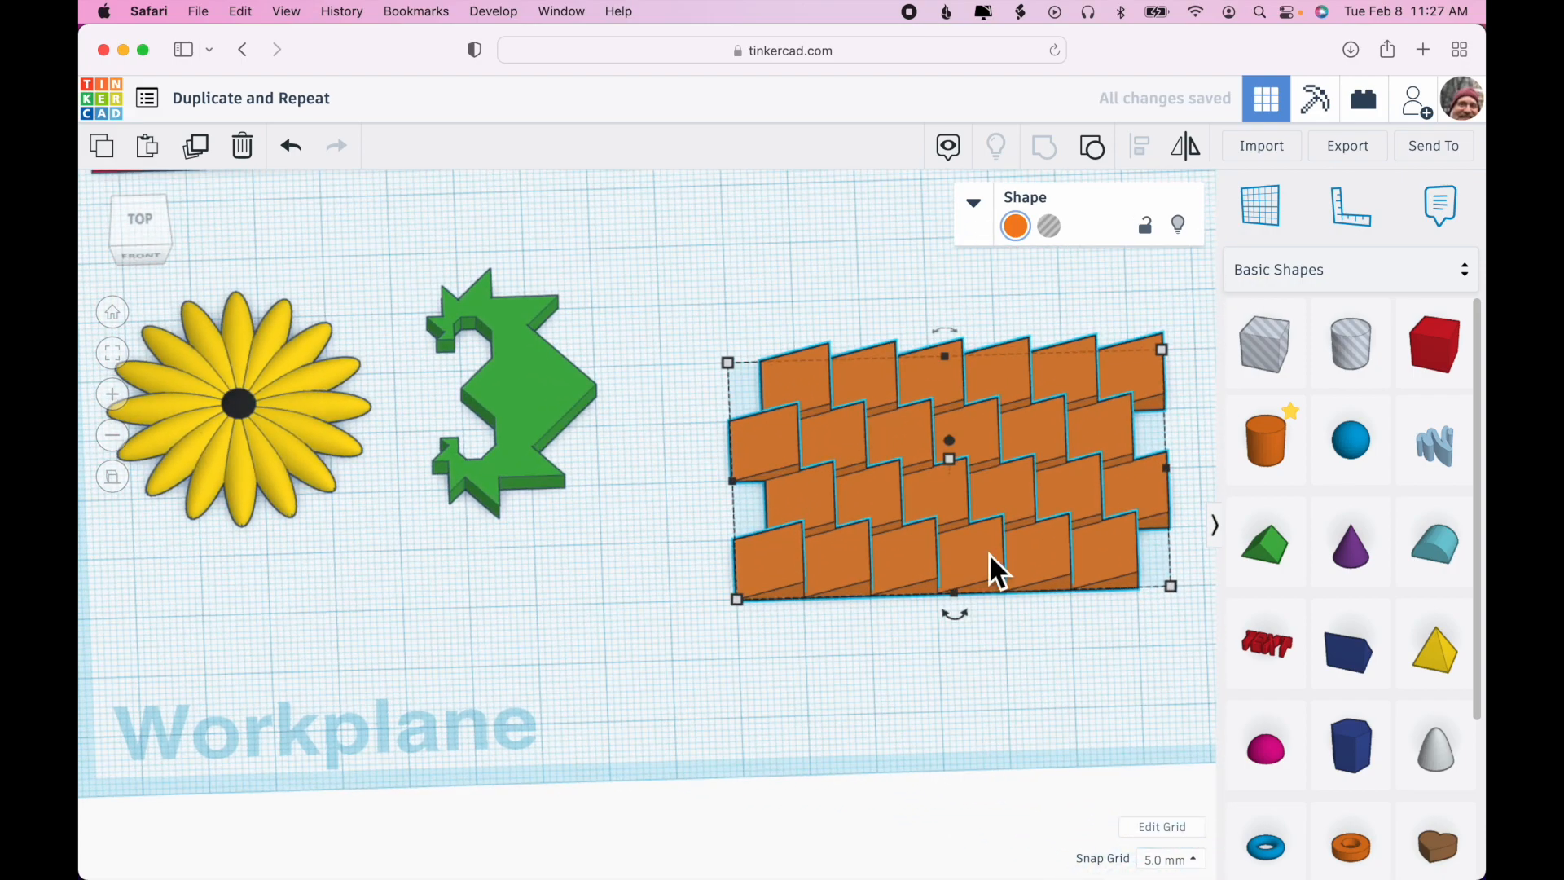
pyautogui.moveTo(982, 499); pyautogui.dragTo(965, 350)
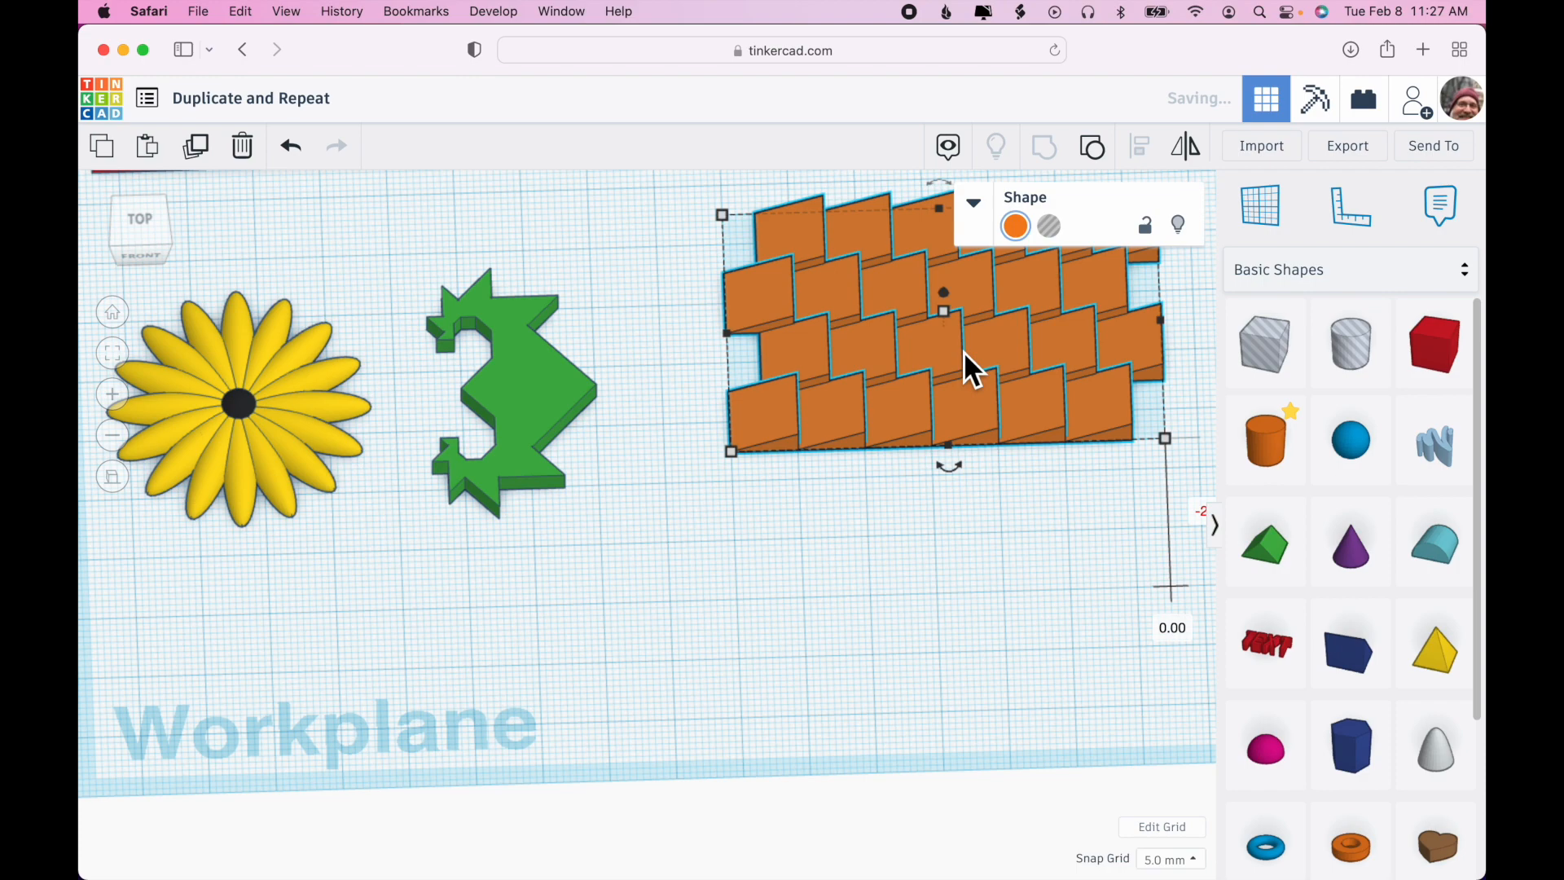
# Step: Place a red box in front of the shingle panel and size it 50 mm wide and 40 mm deep
pyautogui.moveTo(1450, 359); pyautogui.dragTo(769, 632)
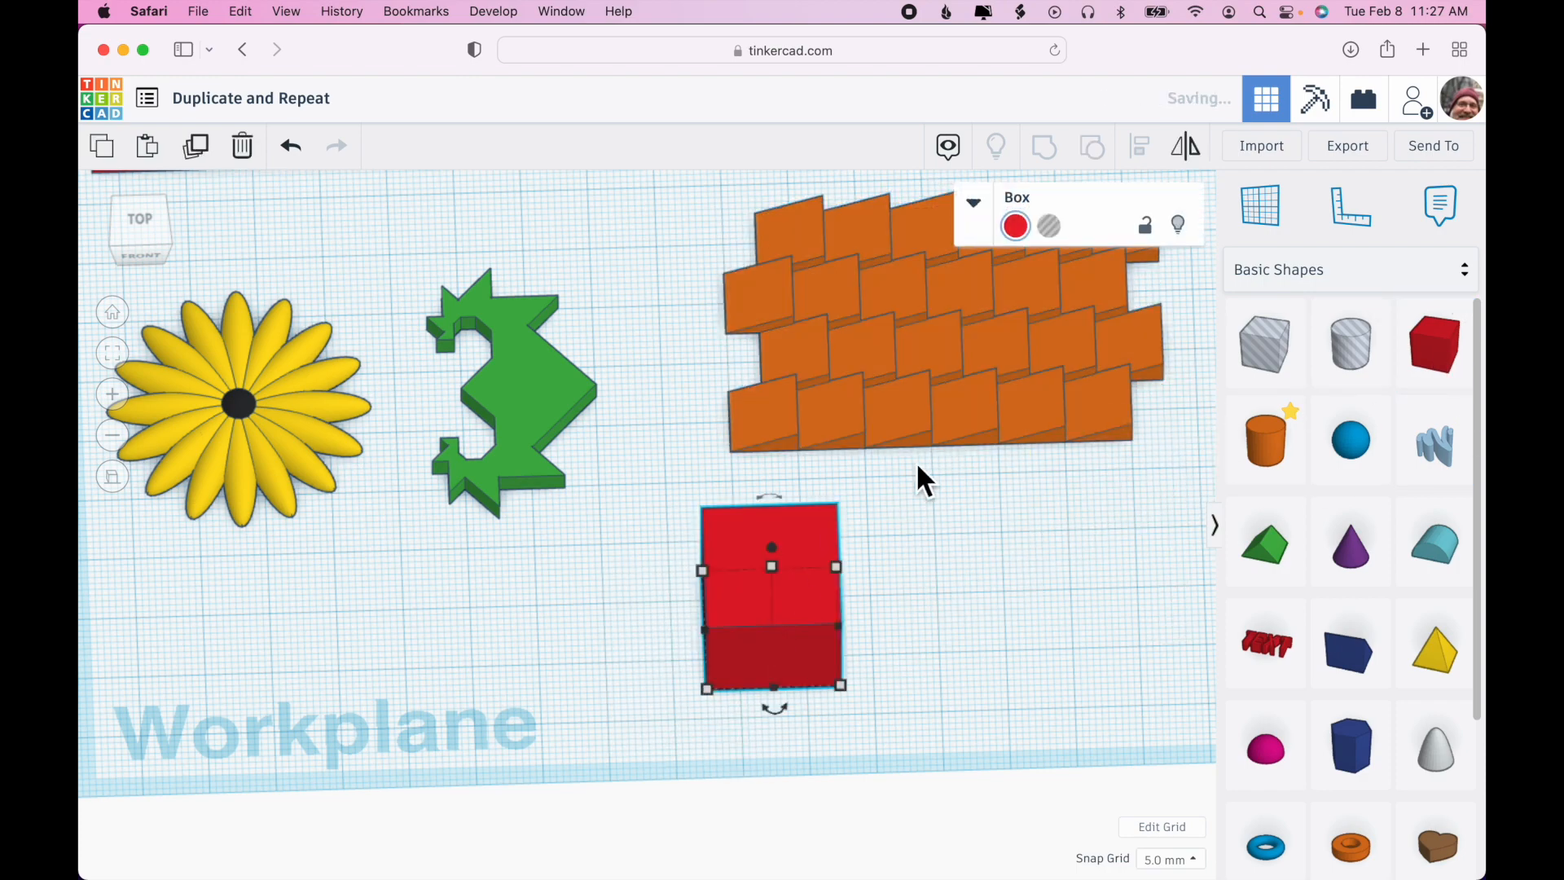
pyautogui.moveTo(916, 465); pyautogui.dragTo(917, 515, button='right')
pyautogui.click(917, 360)
pyautogui.scroll(-4, 917, 360)
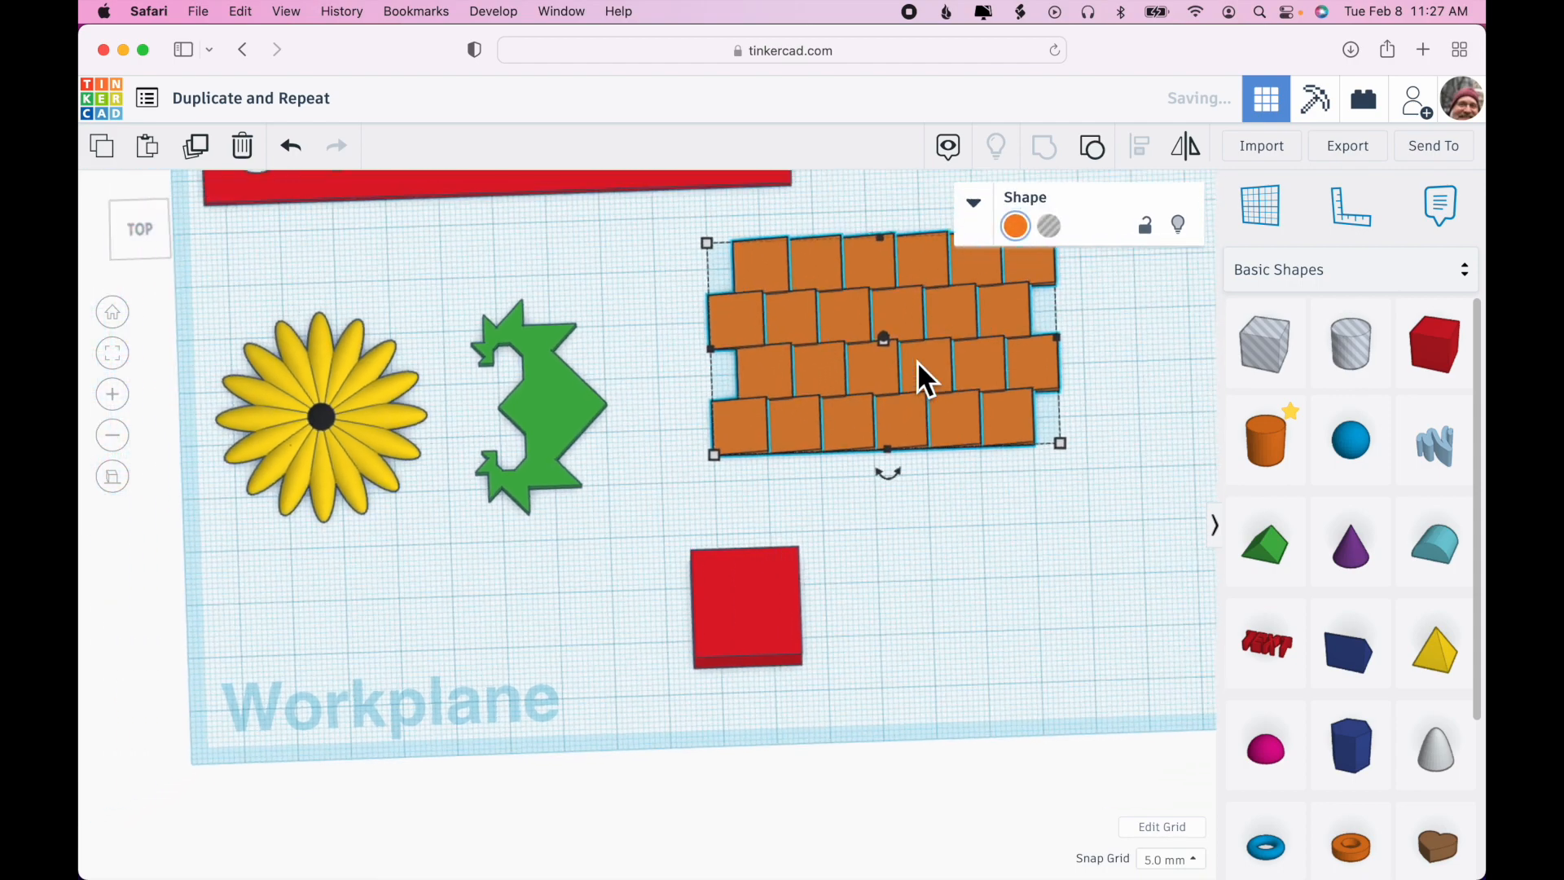
pyautogui.moveTo(711, 267)
pyautogui.click(765, 613)
pyautogui.moveTo(694, 663)
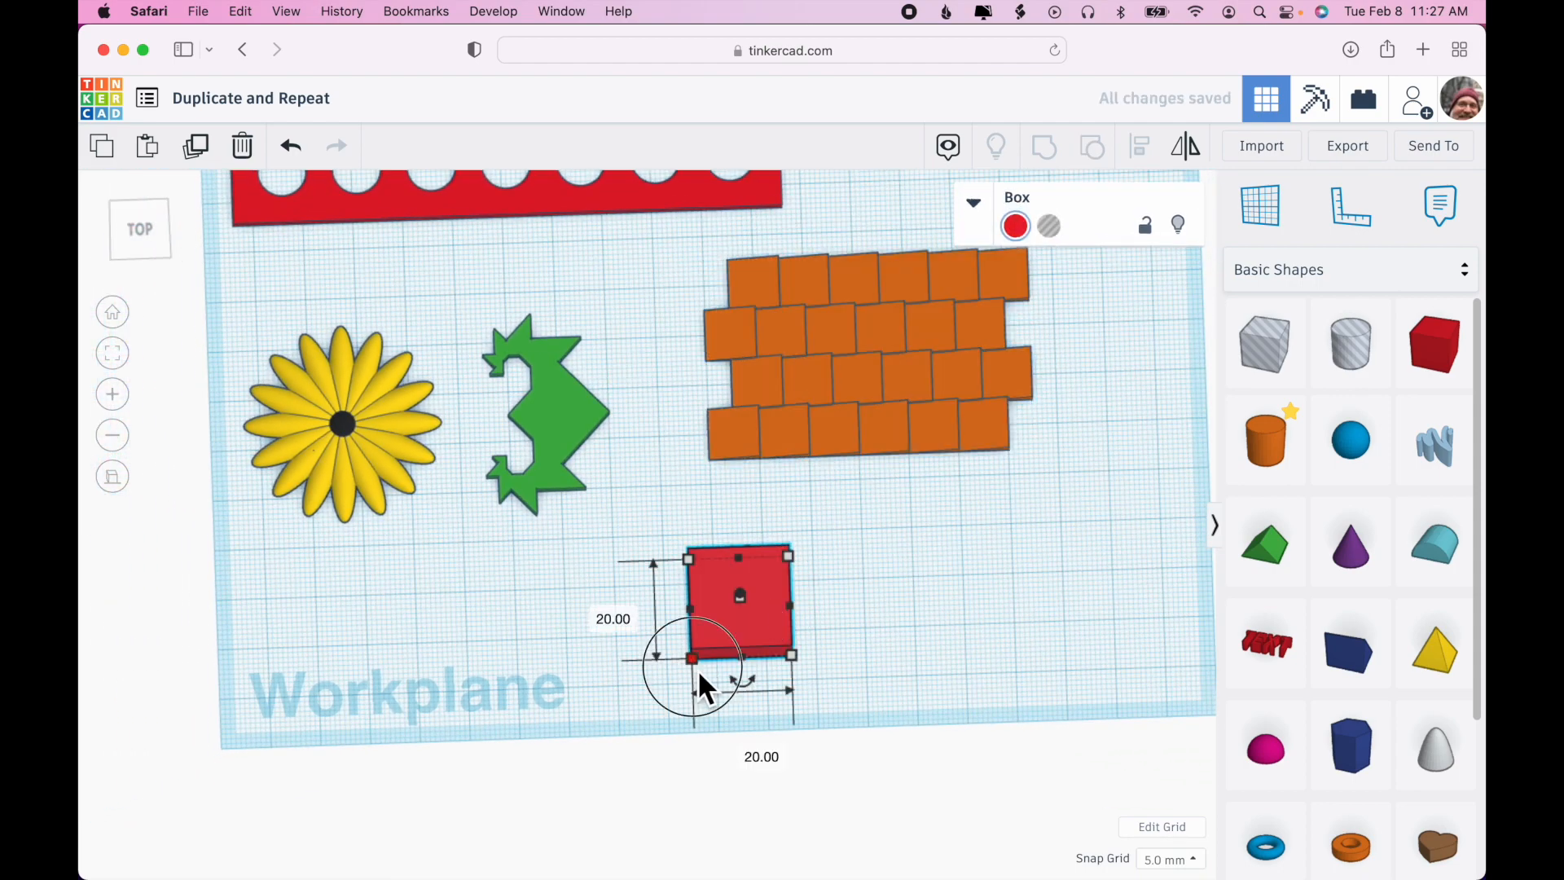
pyautogui.click(605, 629)
pyautogui.write('40')
pyautogui.press('Return')
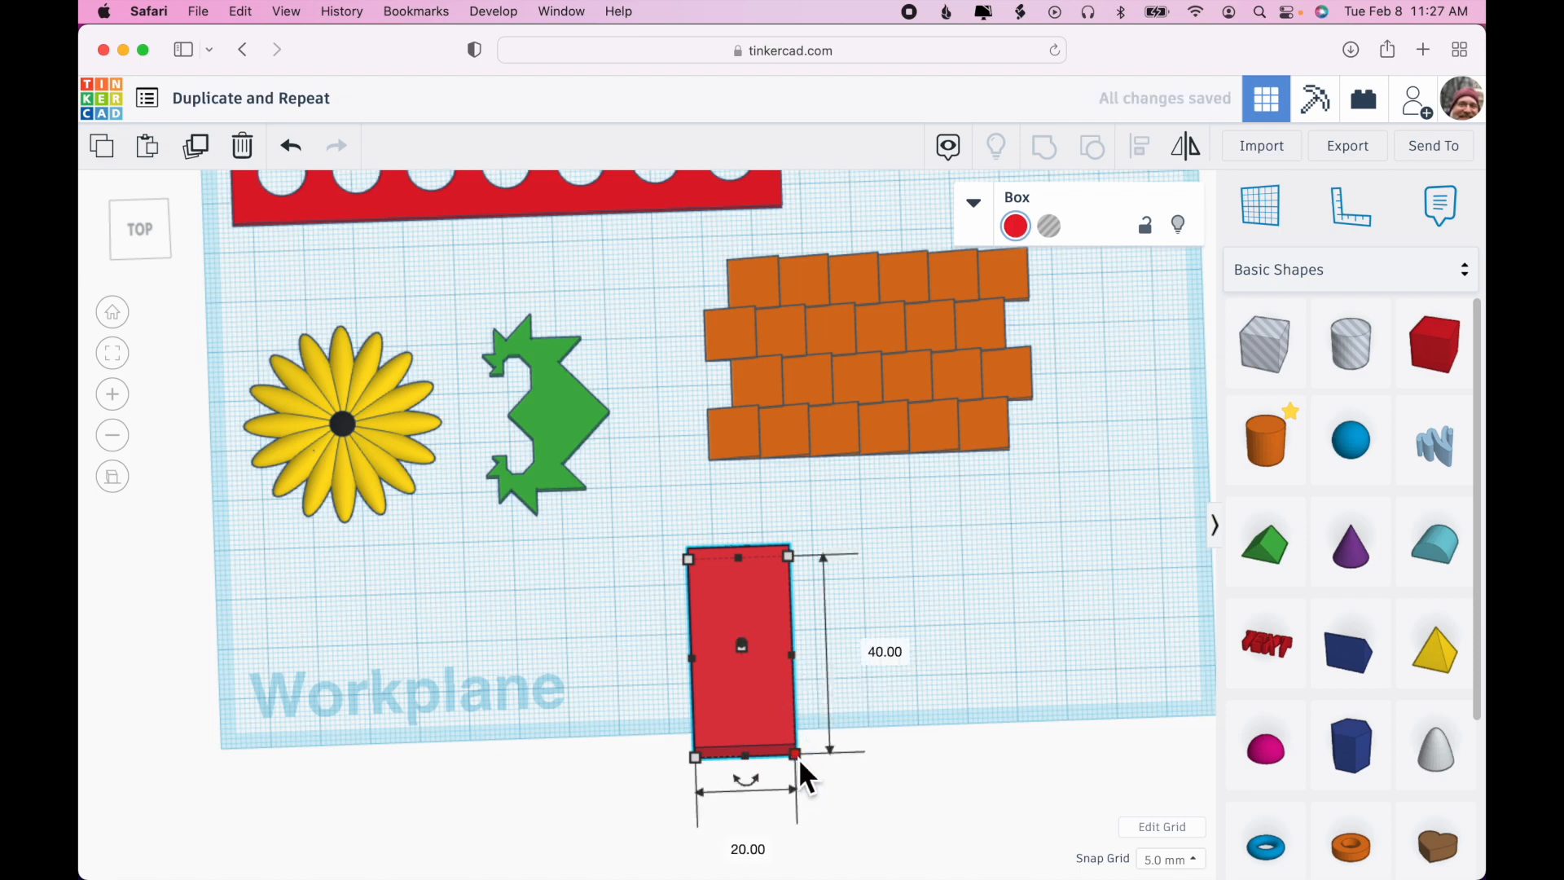
pyautogui.write('50')
pyautogui.press('Return')
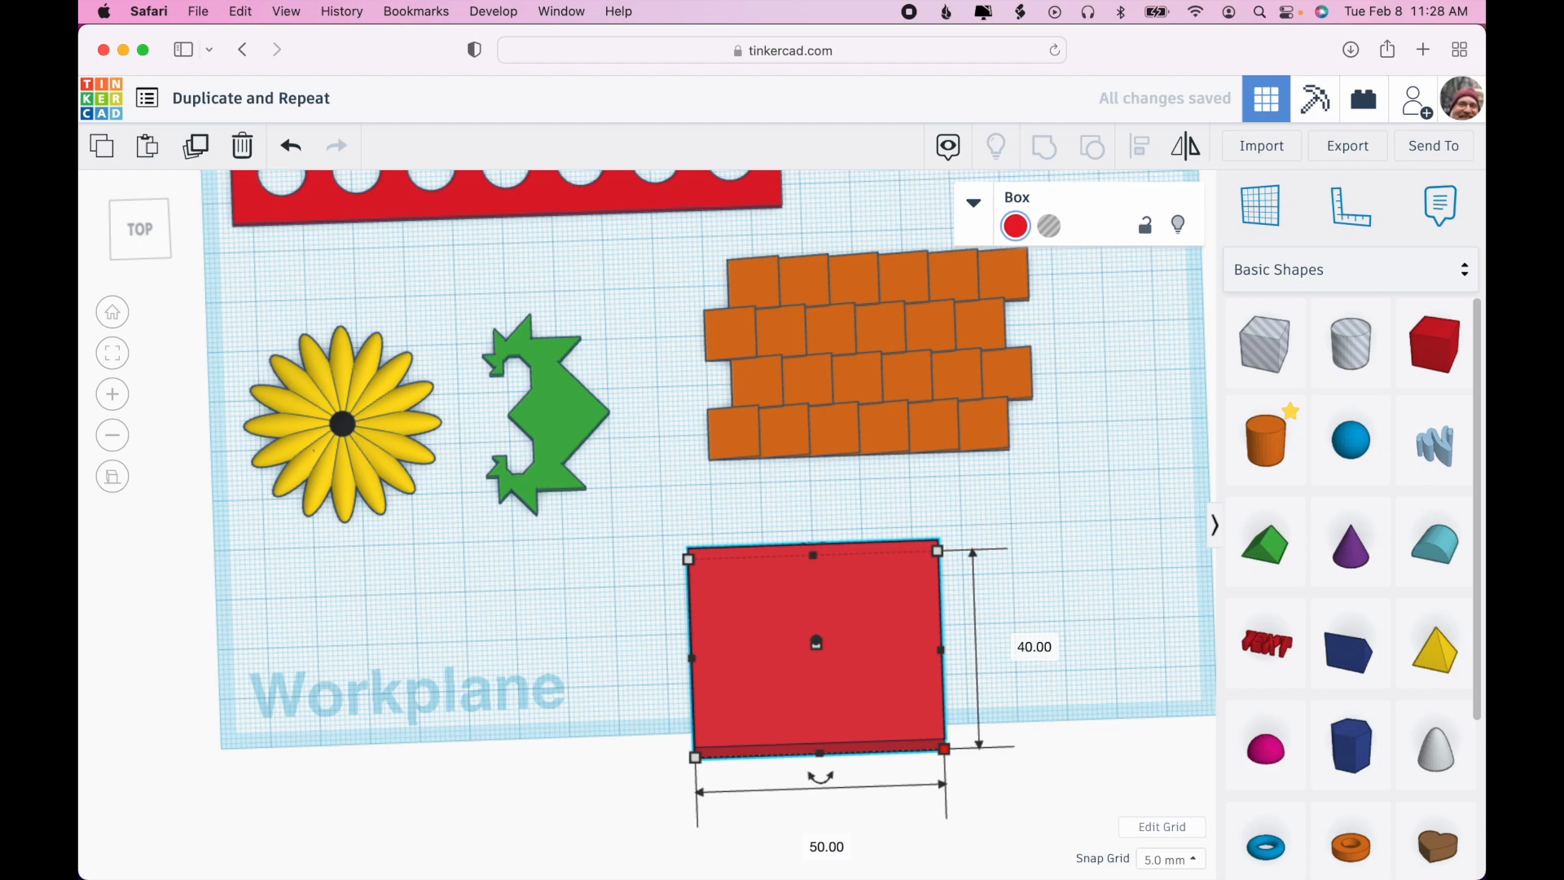
# Step: Raise the orange shingle panel 20 mm above the workplane
pyautogui.moveTo(1068, 486); pyautogui.dragTo(800, 585, button='right')
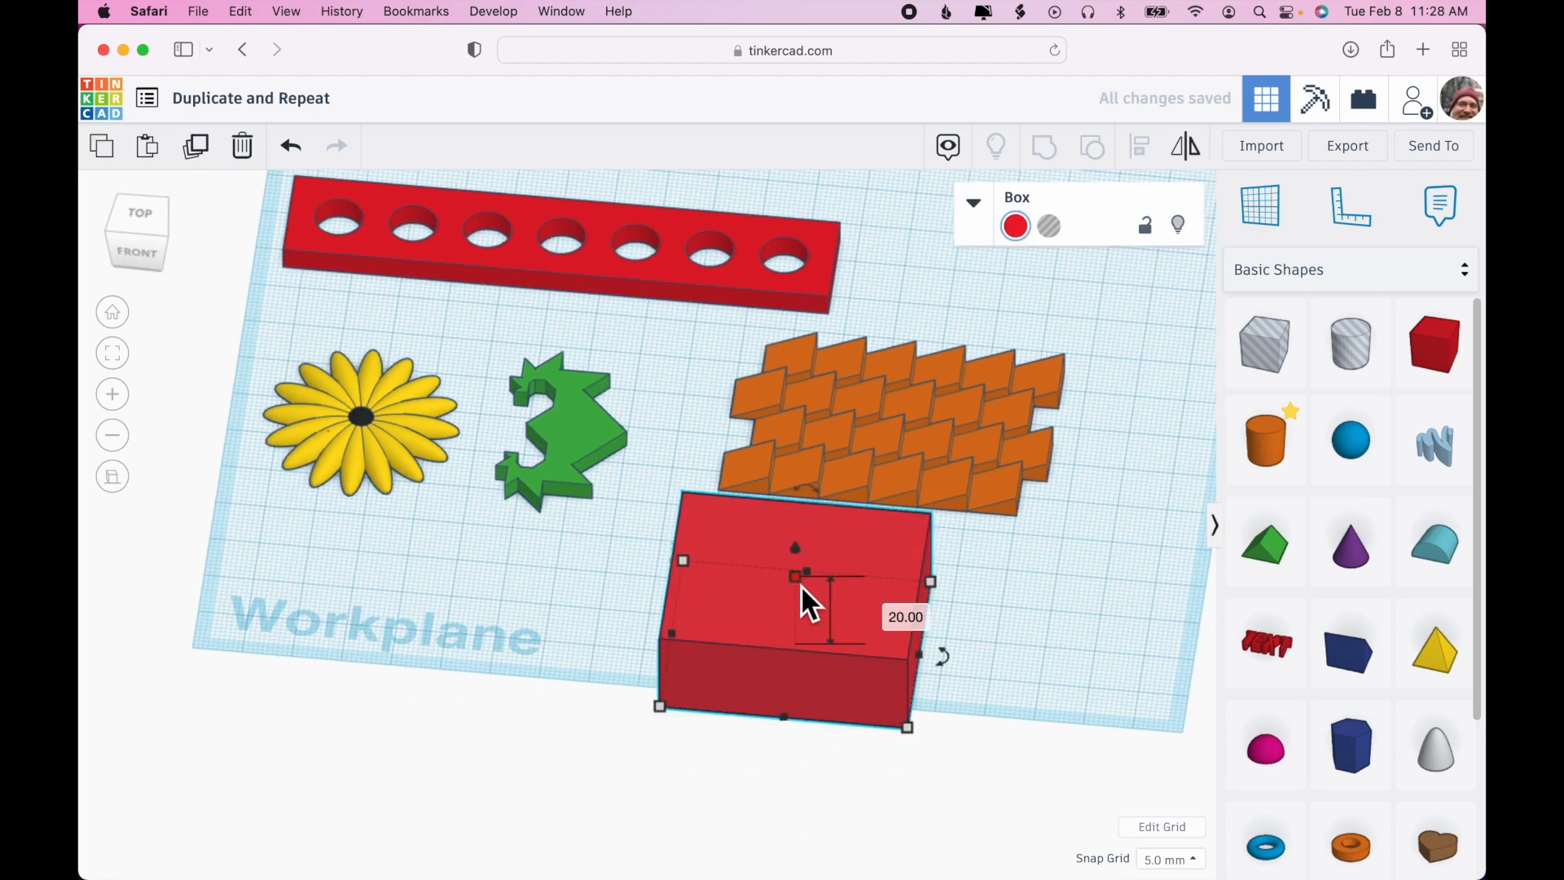
pyautogui.click(1068, 615)
pyautogui.click(971, 450)
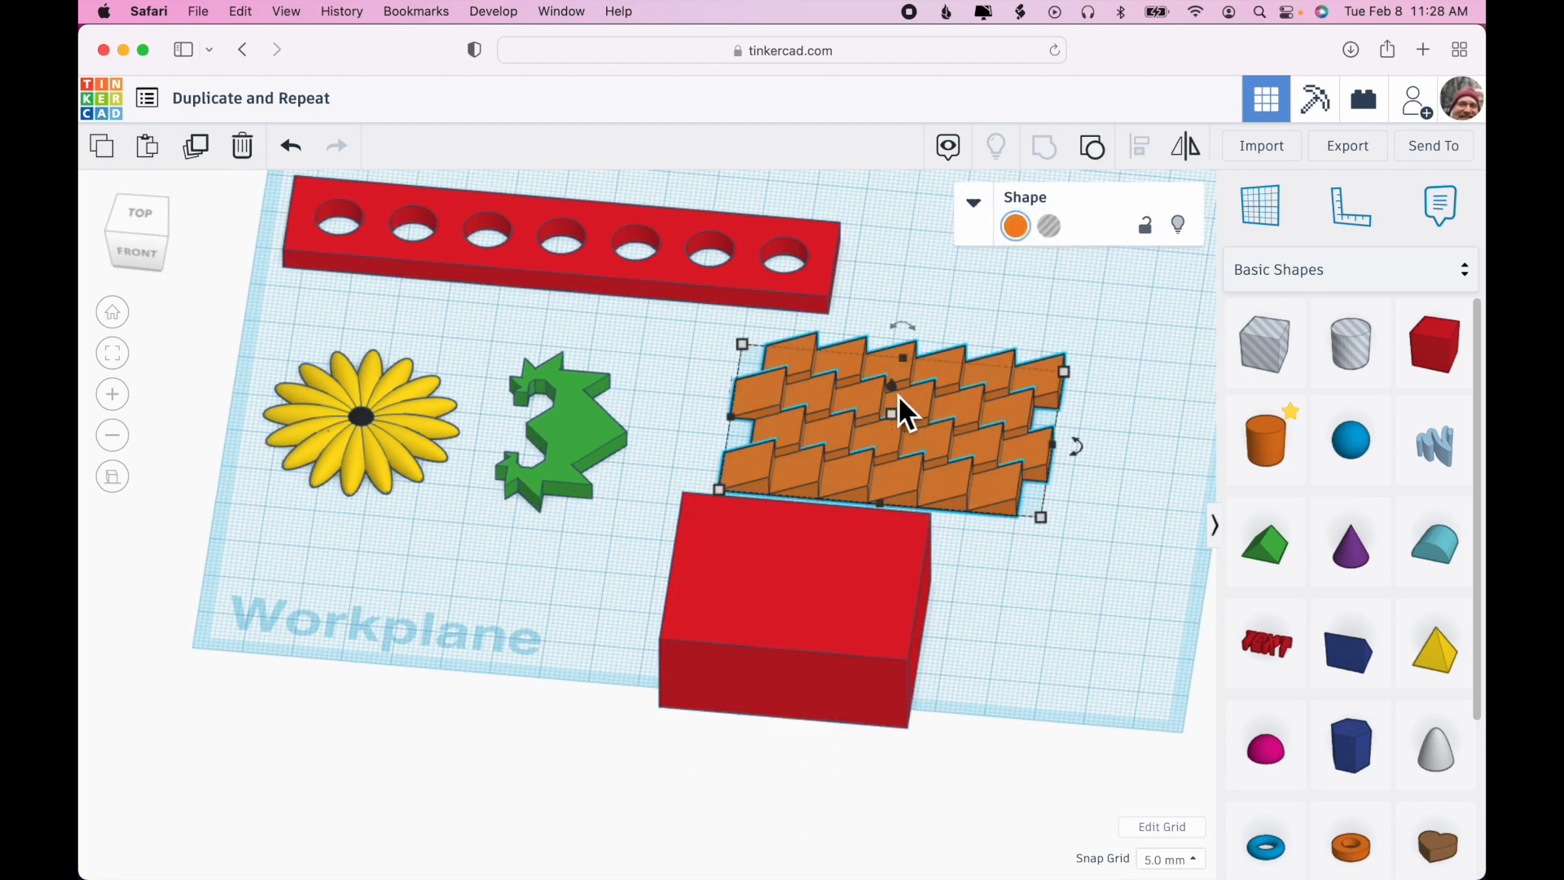
pyautogui.moveTo(896, 388); pyautogui.dragTo(891, 311)
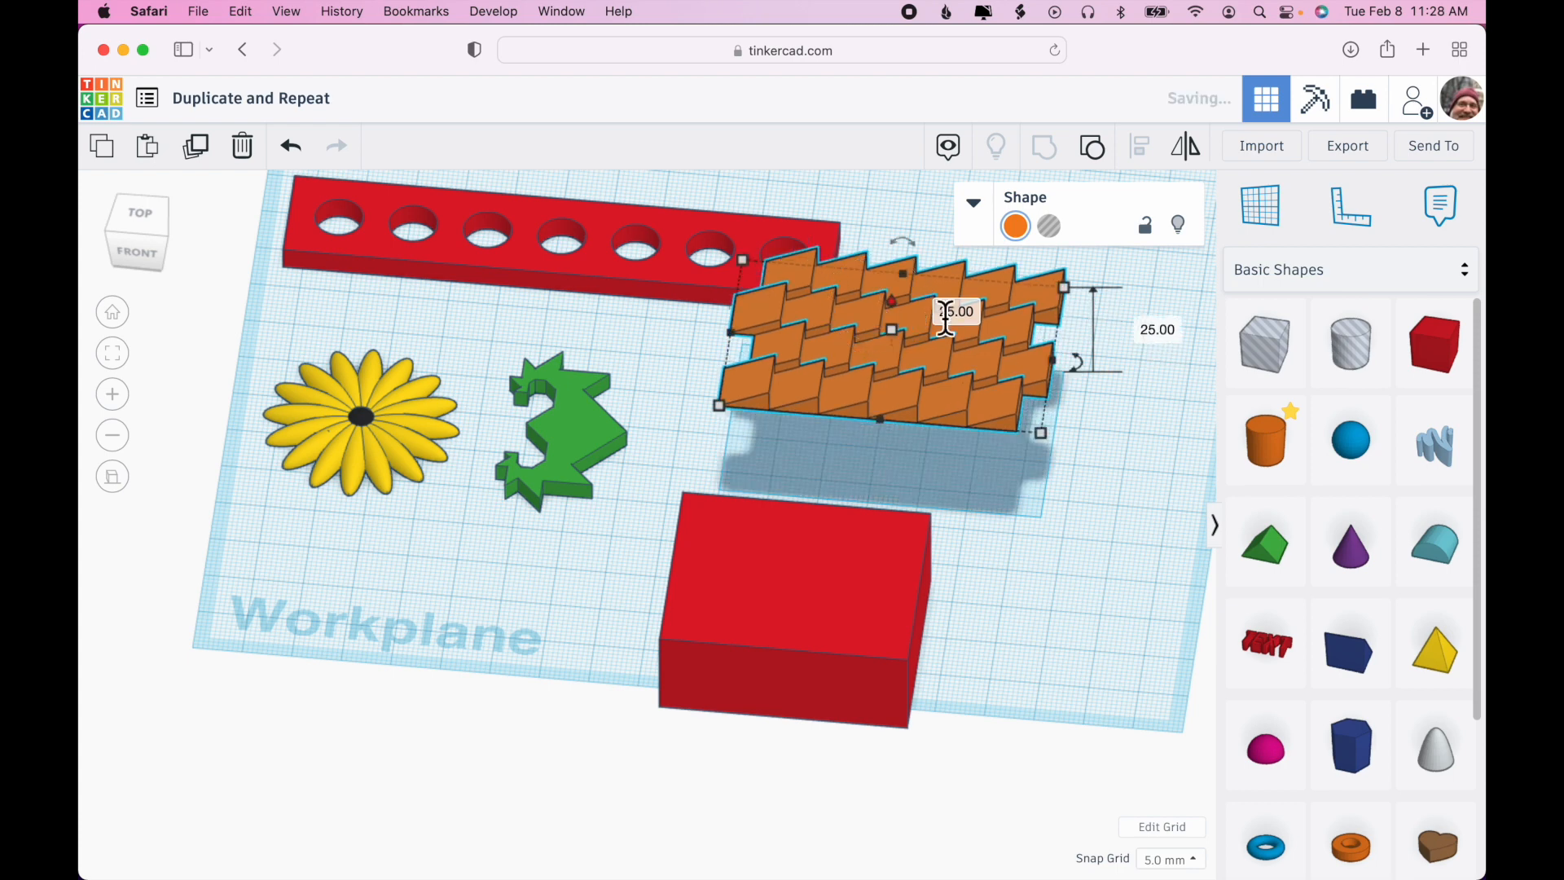
pyautogui.click(1158, 331)
pyautogui.write('20')
pyautogui.press('Return')
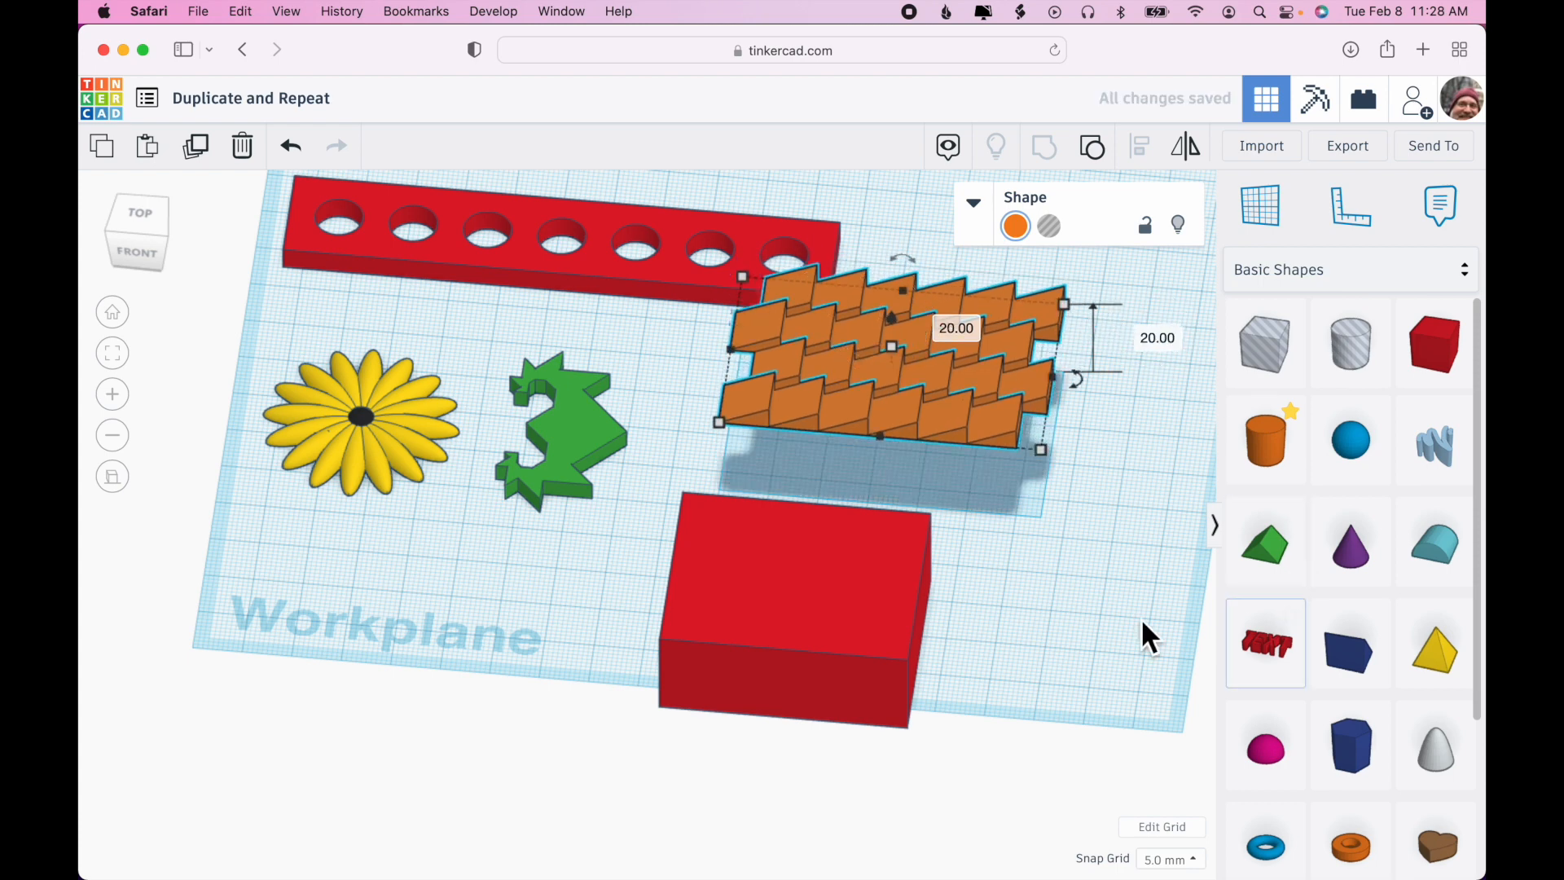
# Step: Position the raised shingle panel over the red box and group the two into one orange block
pyautogui.moveTo(982, 384); pyautogui.dragTo(901, 599)
pyautogui.moveTo(1037, 383); pyautogui.dragTo(1047, 481, button='right')
pyautogui.moveTo(812, 527); pyautogui.dragTo(932, 798)
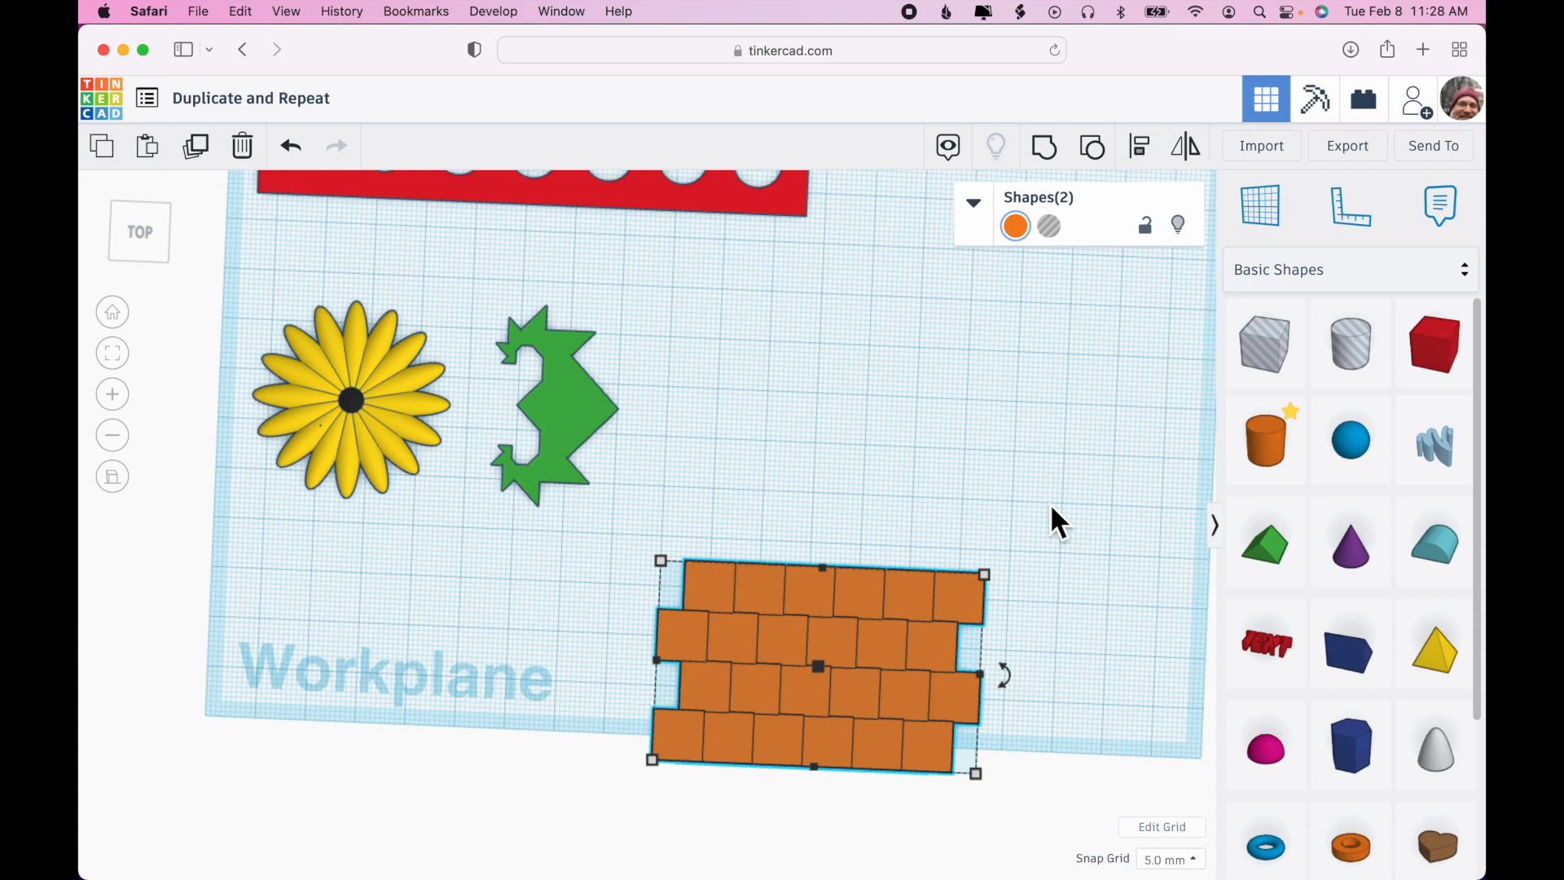
pyautogui.click(926, 528)
pyautogui.click(838, 716)
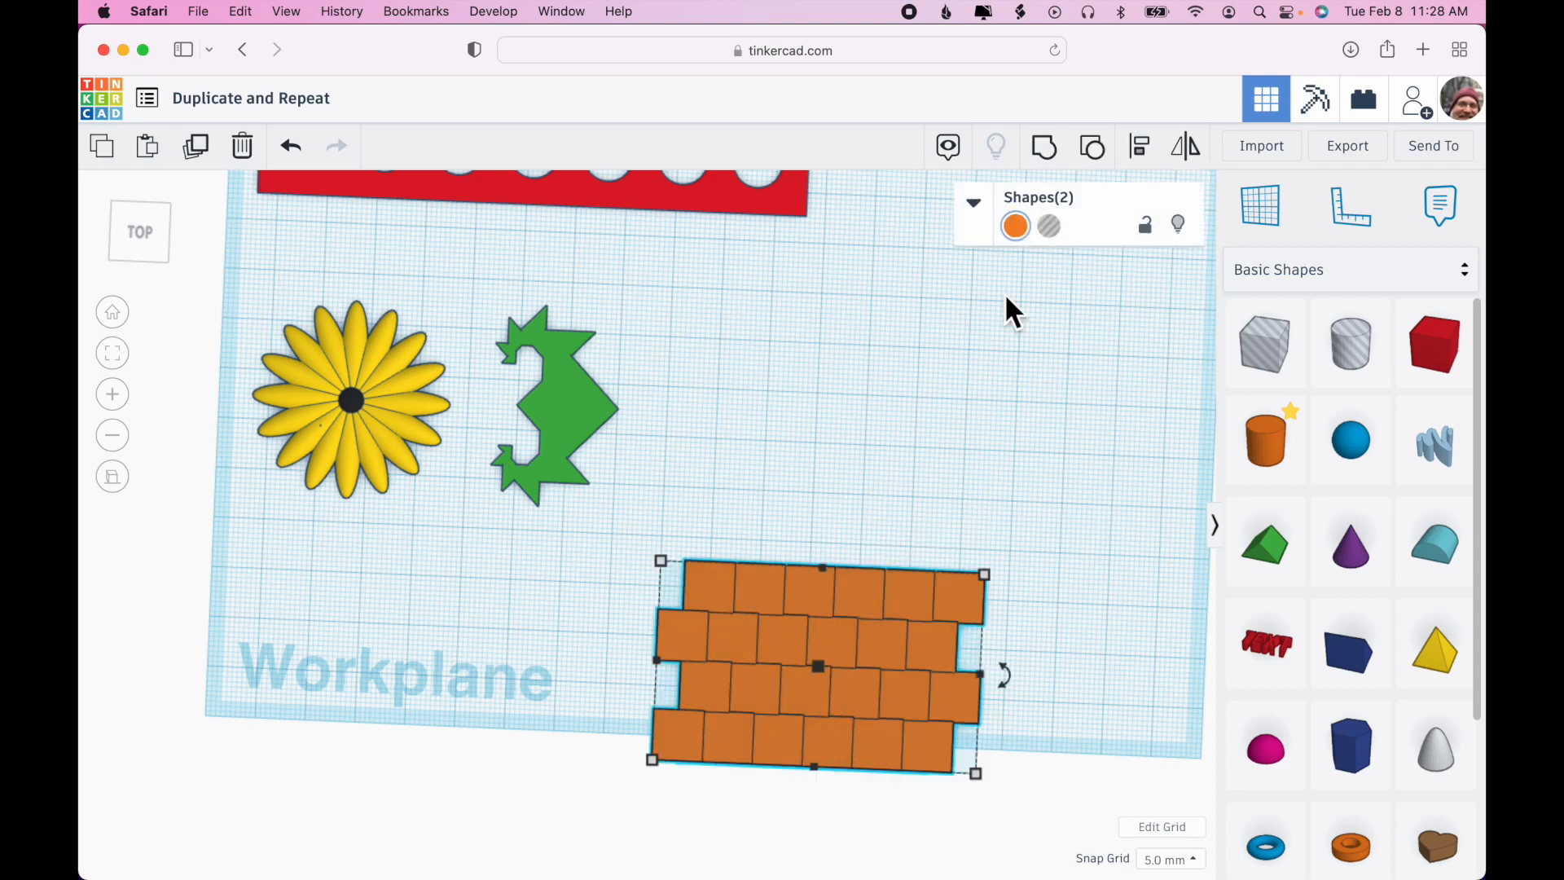
pyautogui.click(1043, 149)
pyautogui.click(1060, 517)
pyautogui.moveTo(1060, 517); pyautogui.dragTo(851, 649, button='right')
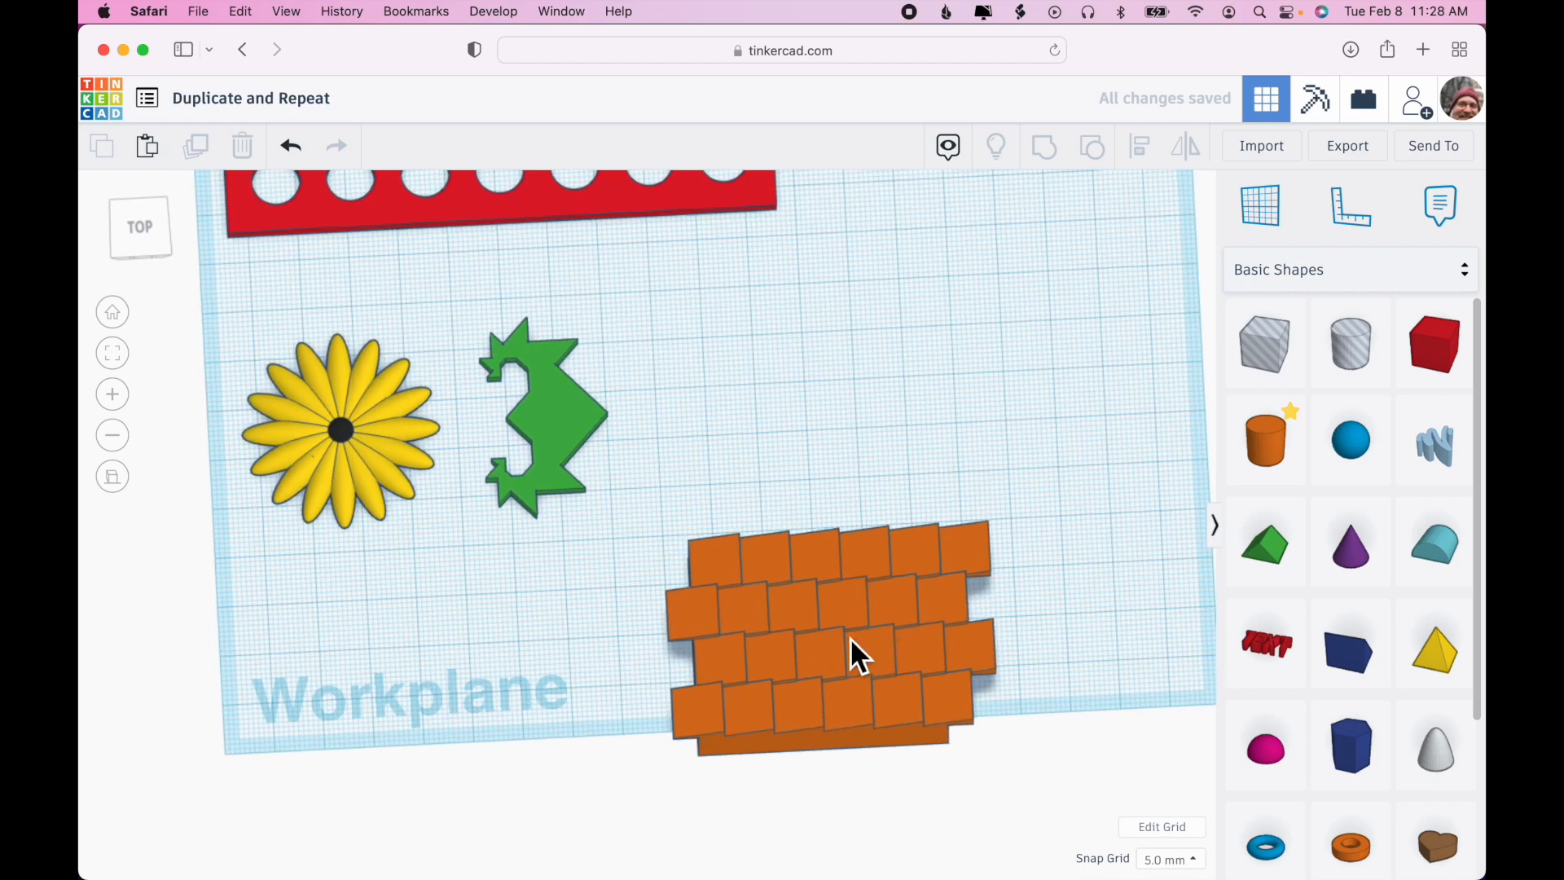
# Step: Move the shingled block back onto the workplane and cover its right edge with a 40 mm high hole box
pyautogui.moveTo(852, 650); pyautogui.dragTo(900, 464)
pyautogui.moveTo(1259, 330); pyautogui.dragTo(1029, 602)
pyautogui.moveTo(1007, 404); pyautogui.dragTo(1020, 365)
# Step: Duplicate the hole box and move the copy over the shingled block's left edge
pyautogui.click(198, 147)
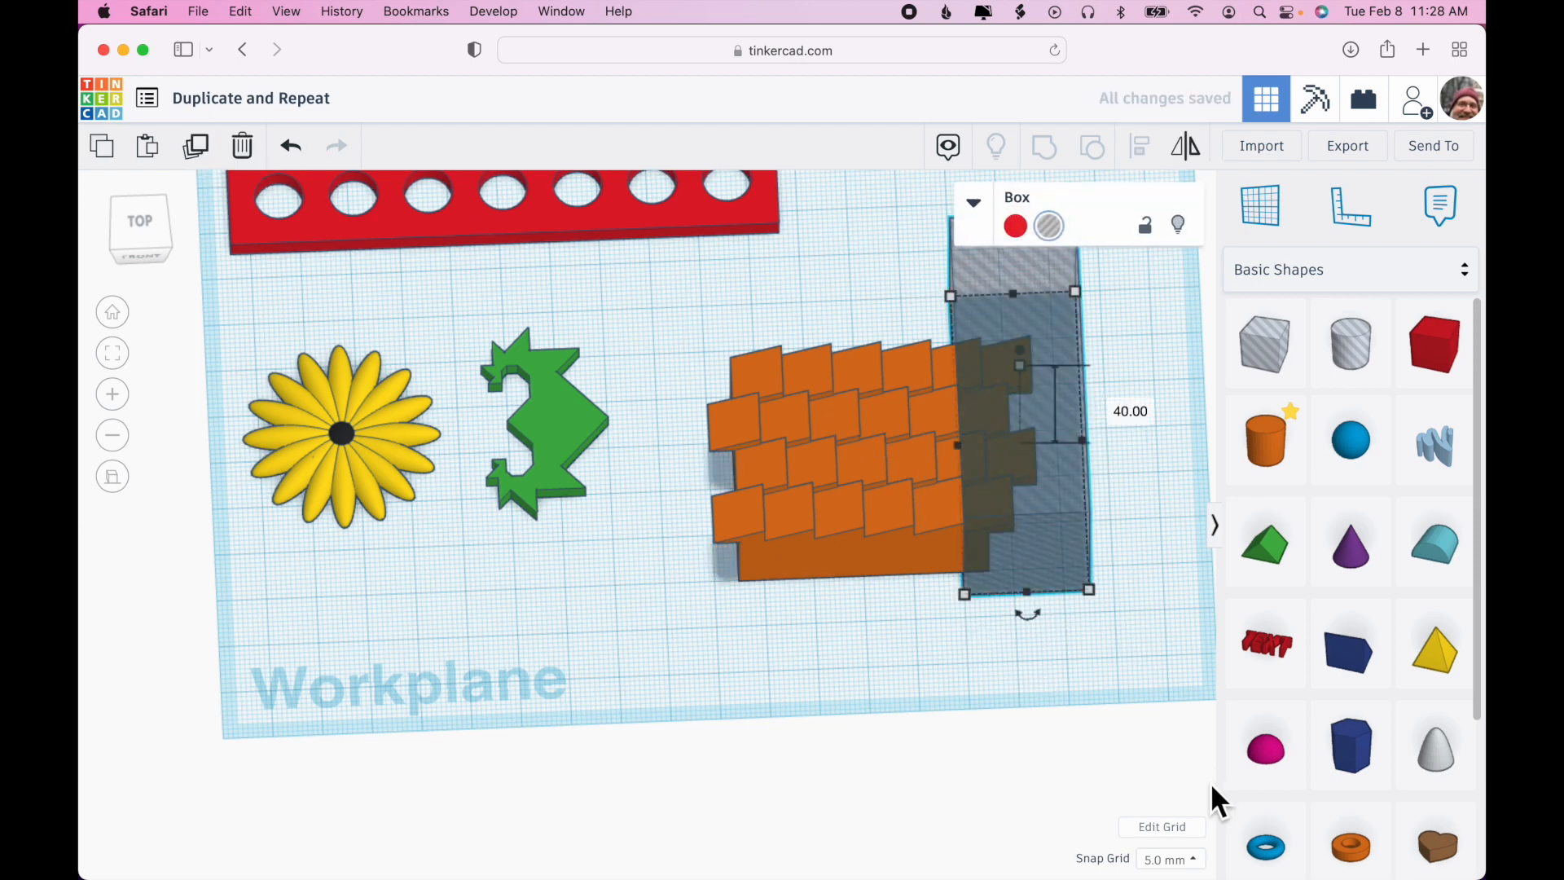
pyautogui.moveTo(1047, 511); pyautogui.dragTo(707, 541)
pyautogui.moveTo(921, 678); pyautogui.dragTo(918, 719, button='right')
# Step: Group the shingled block with both hole boxes to trim its overhanging side edges straight
pyautogui.moveTo(1149, 503); pyautogui.dragTo(634, 619)
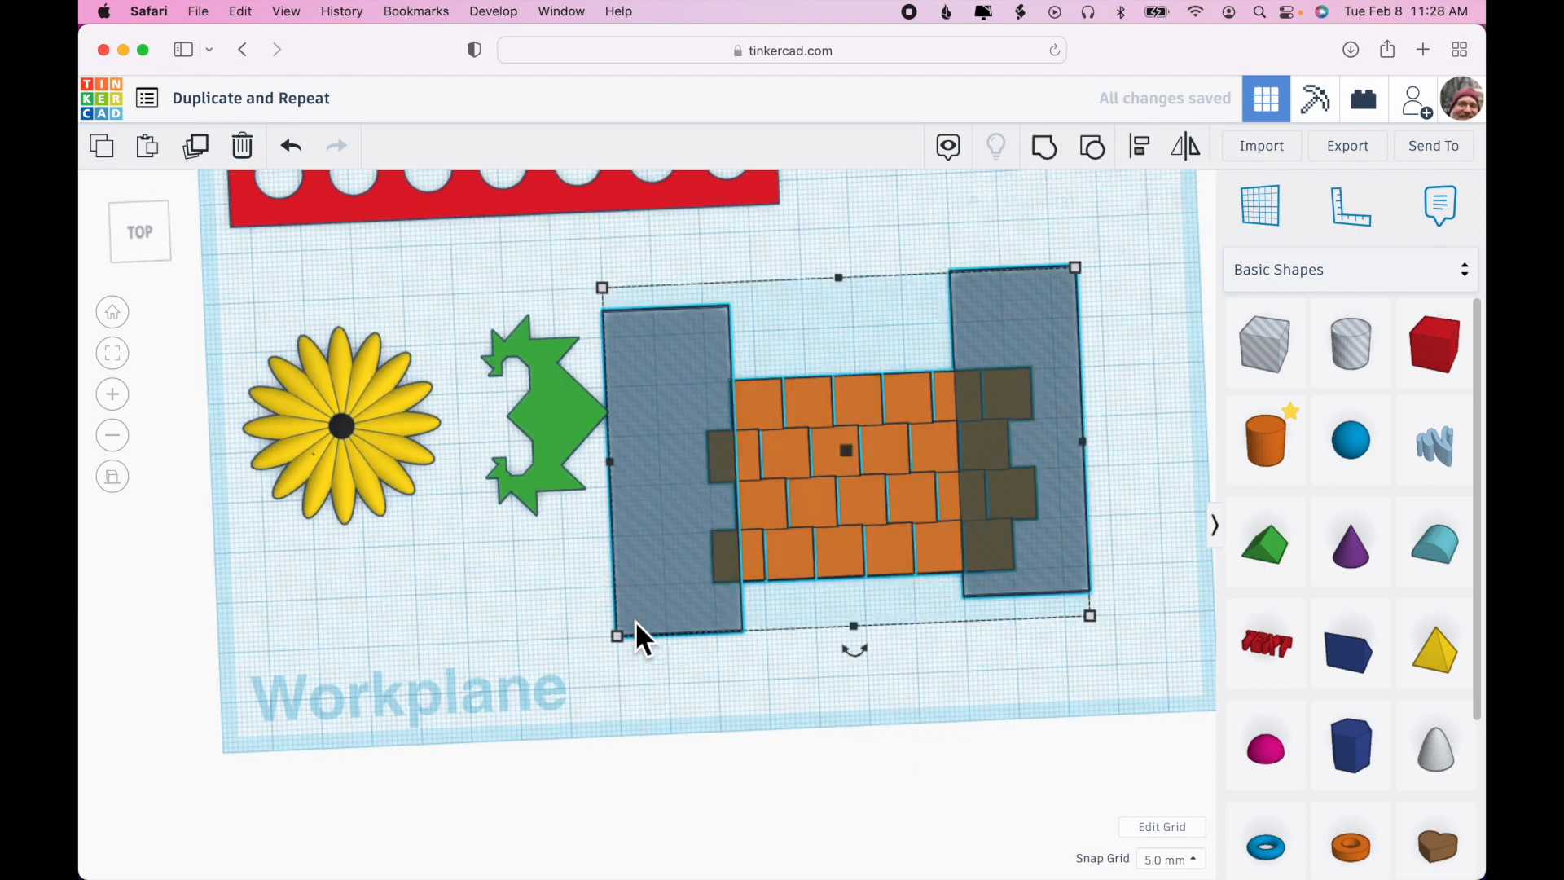
pyautogui.click(1043, 148)
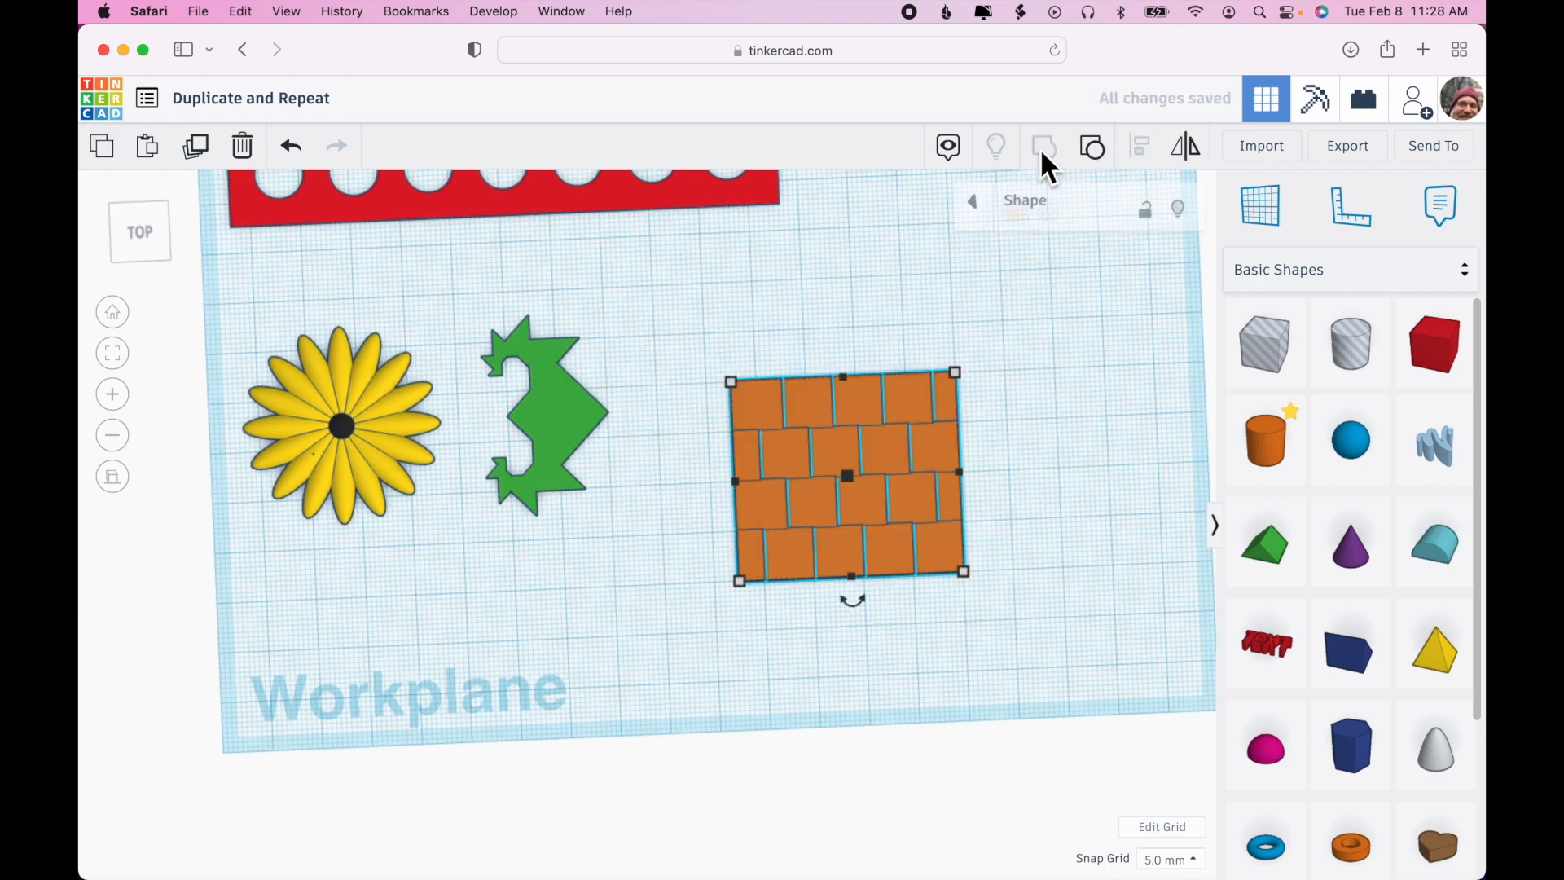
pyautogui.click(1083, 497)
pyautogui.moveTo(1084, 497); pyautogui.dragTo(1107, 325, button='right')
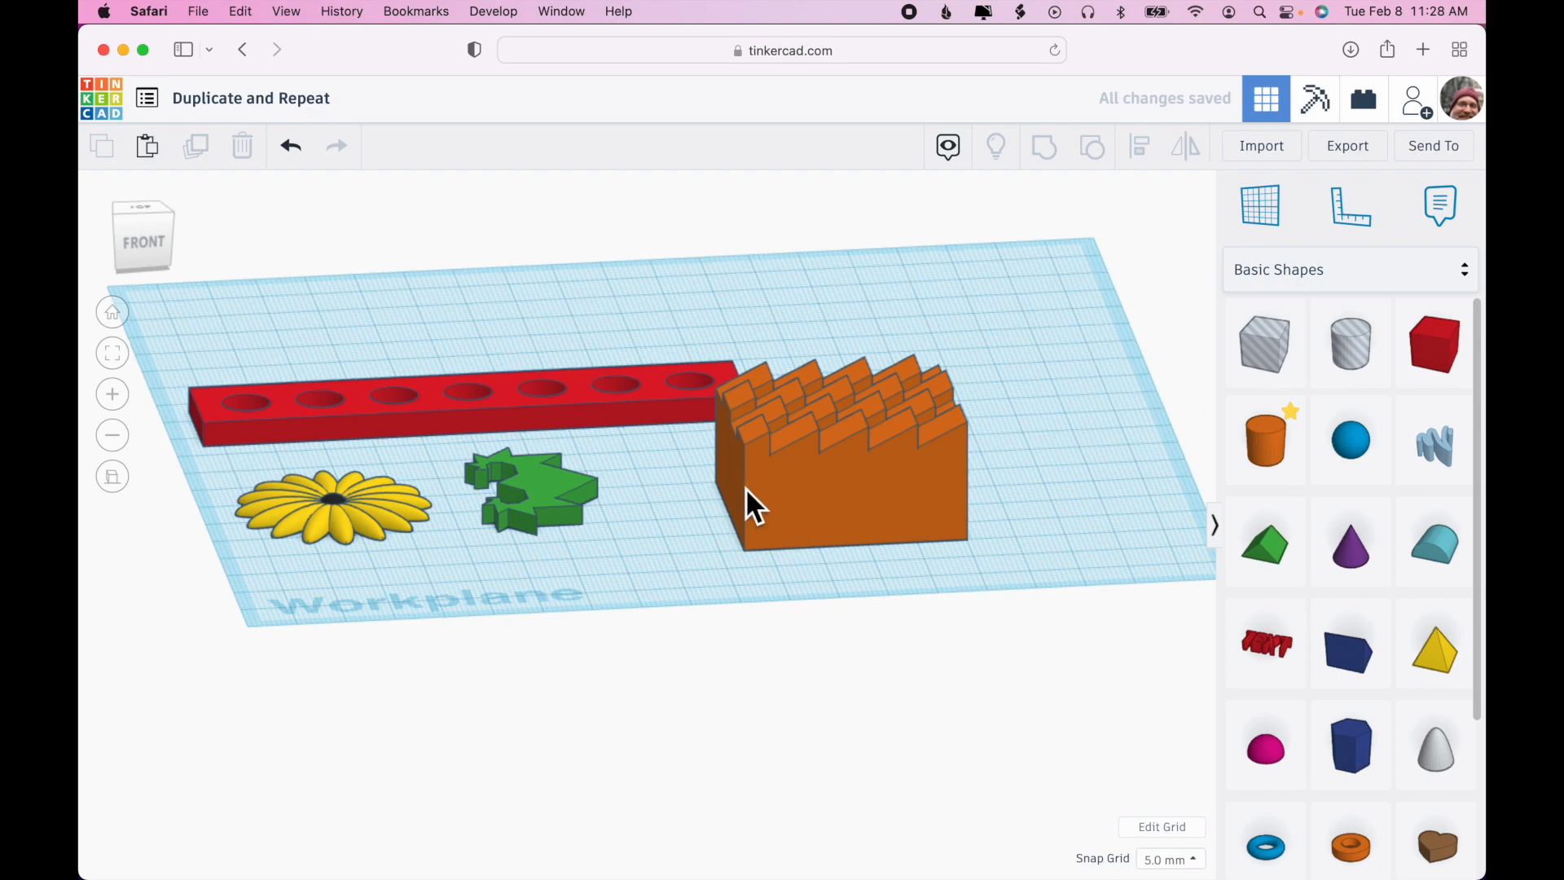
pyautogui.moveTo(1012, 474); pyautogui.dragTo(1082, 488, button='right')
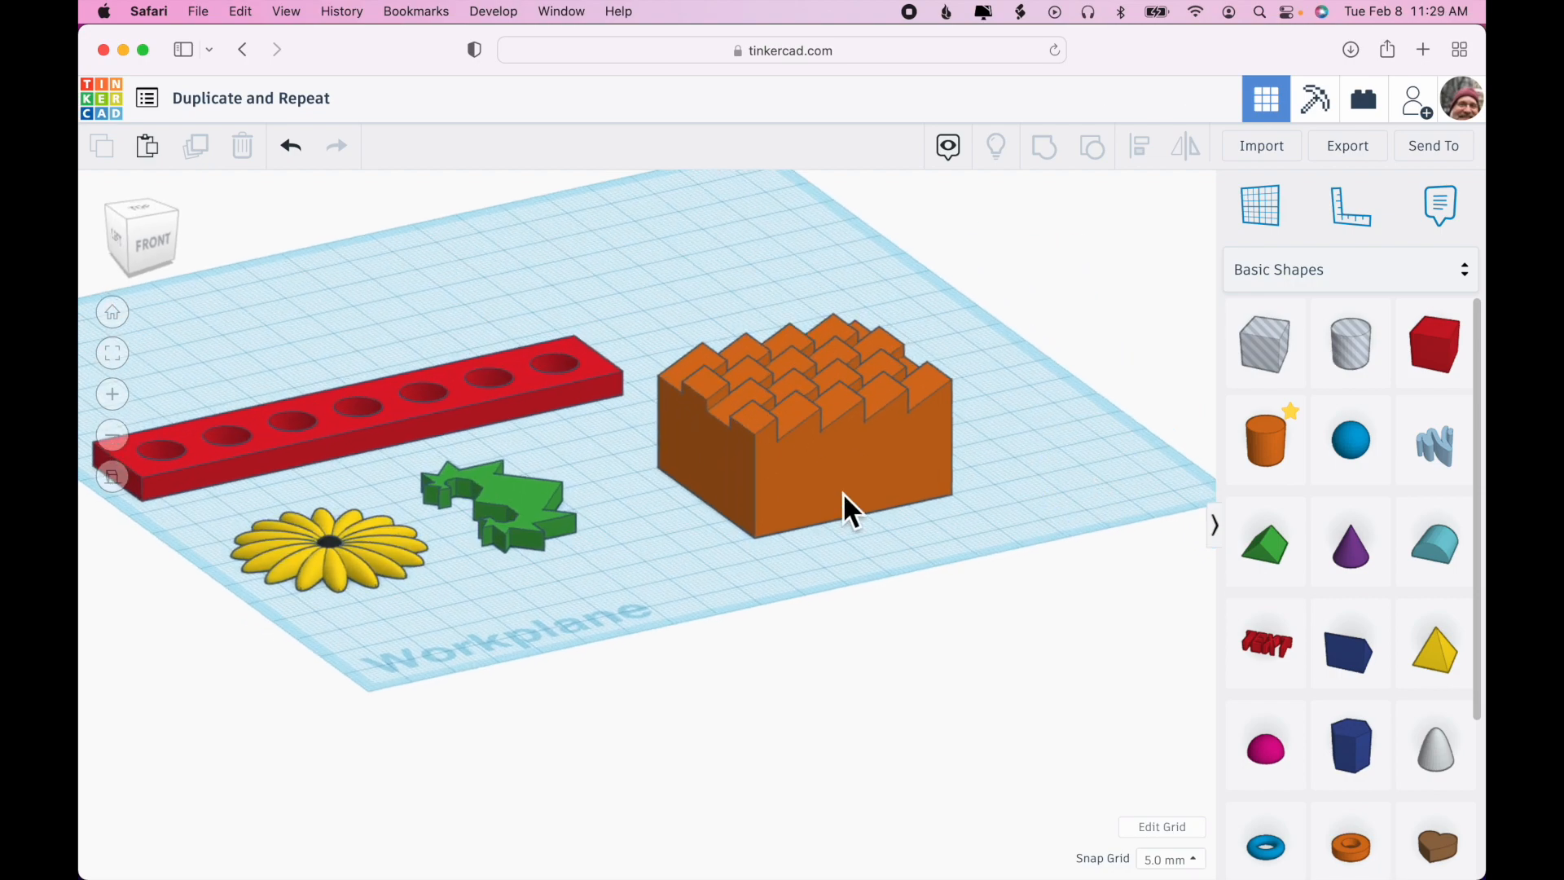
pyautogui.moveTo(953, 493); pyautogui.dragTo(896, 530, button='right')
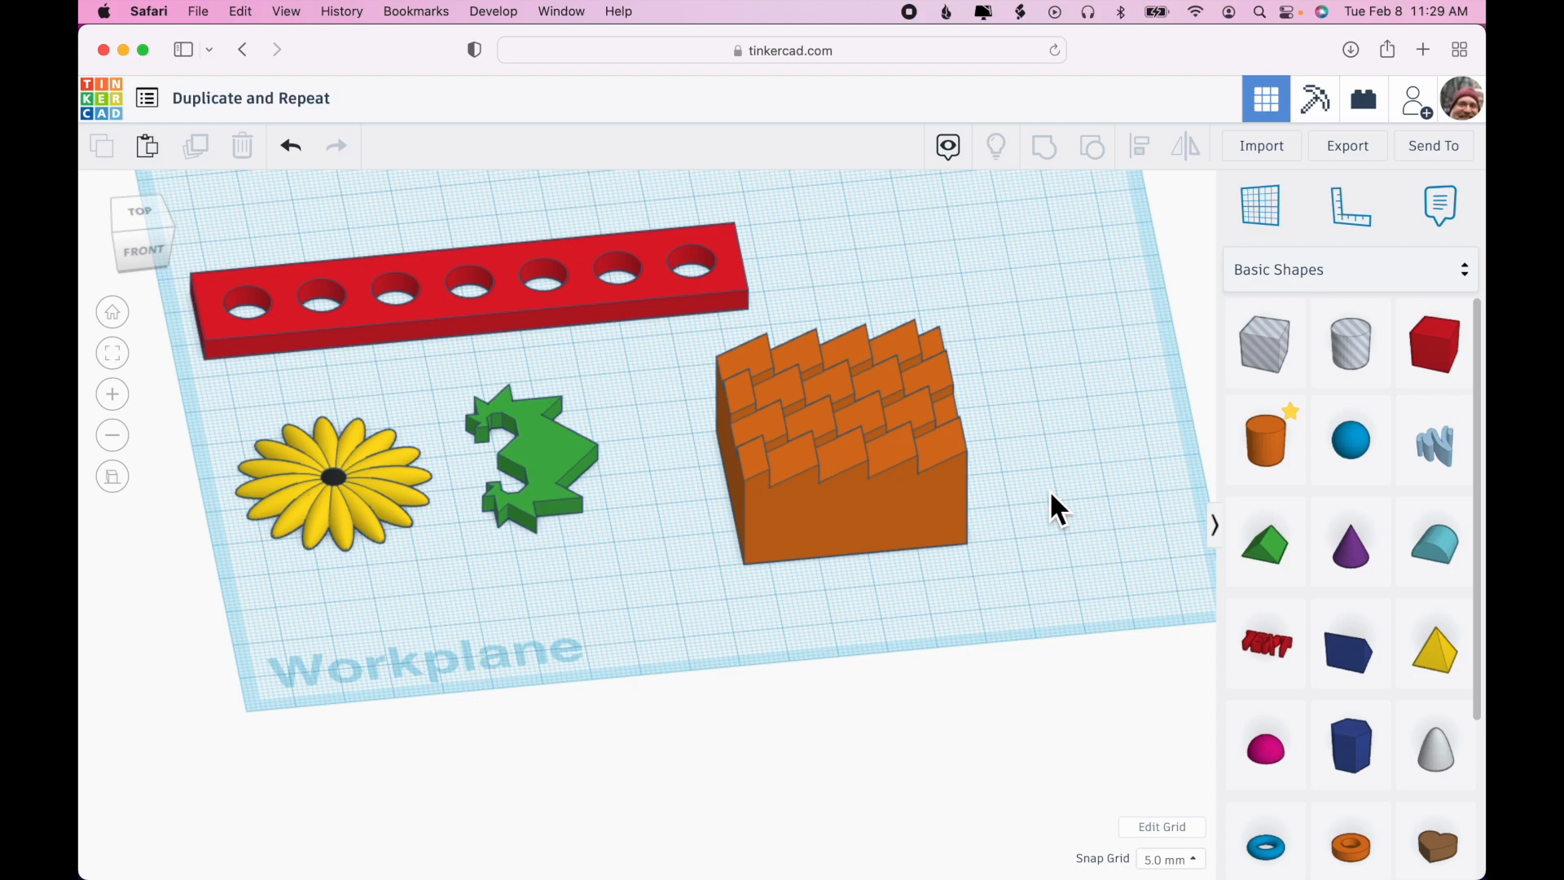
pyautogui.moveTo(1054, 494); pyautogui.dragTo(1033, 528, button='right')
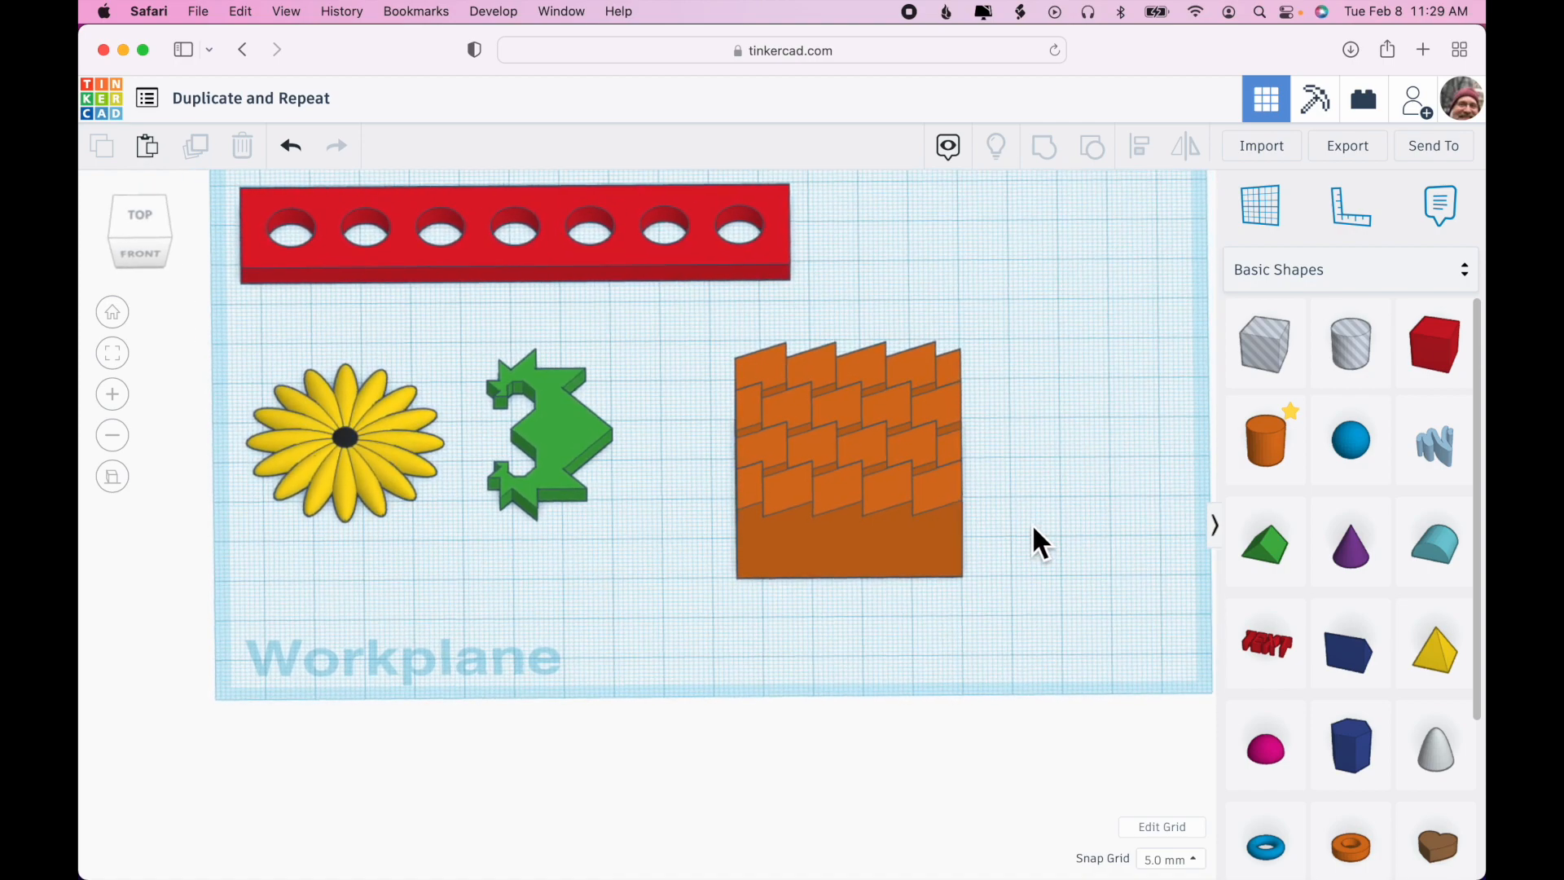